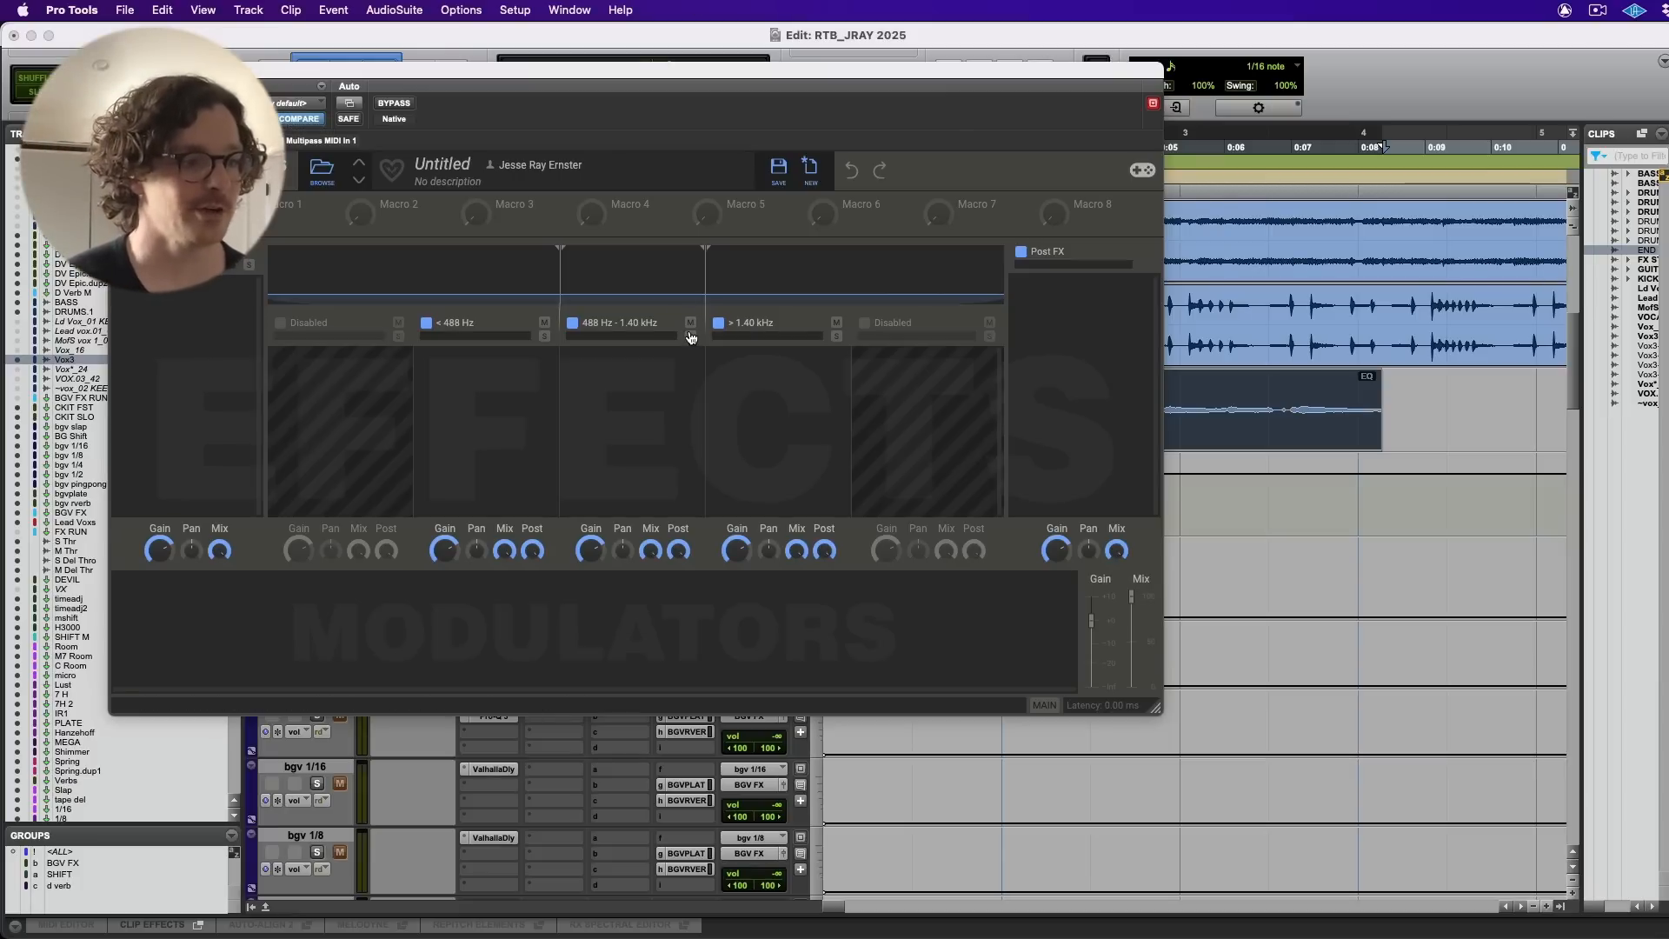
# - Solo the middle Multipass band and set its crossovers to 154 Hz and 1.24 kHz while auditioning the vocal
pyautogui.press('space')
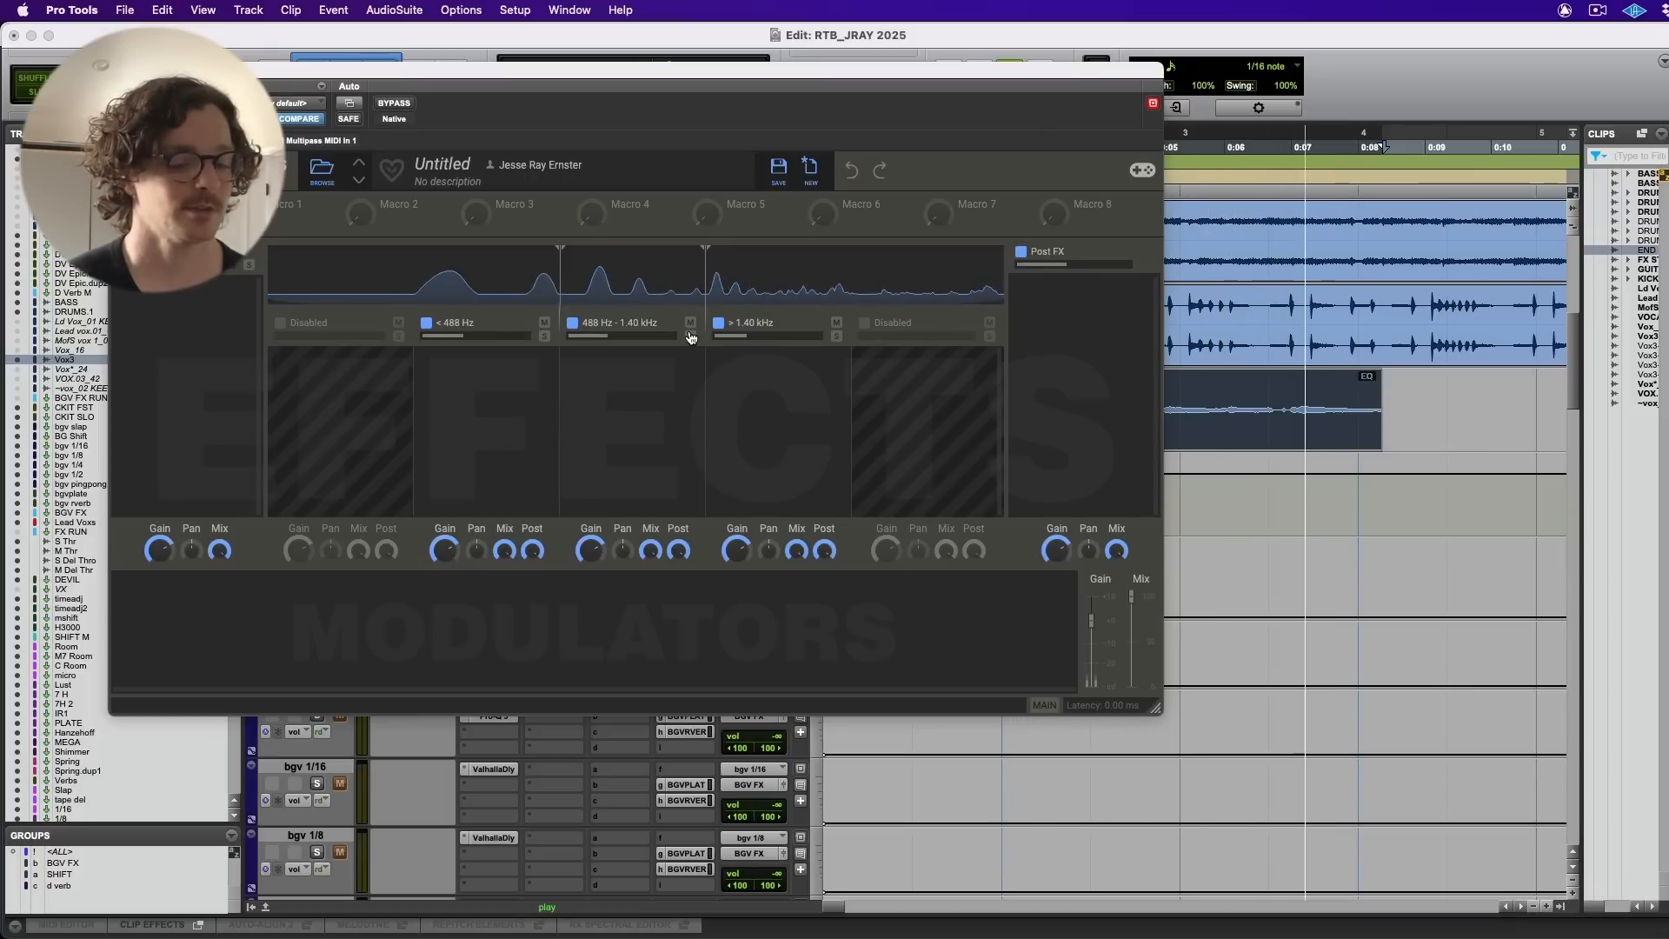
pyautogui.press('space')
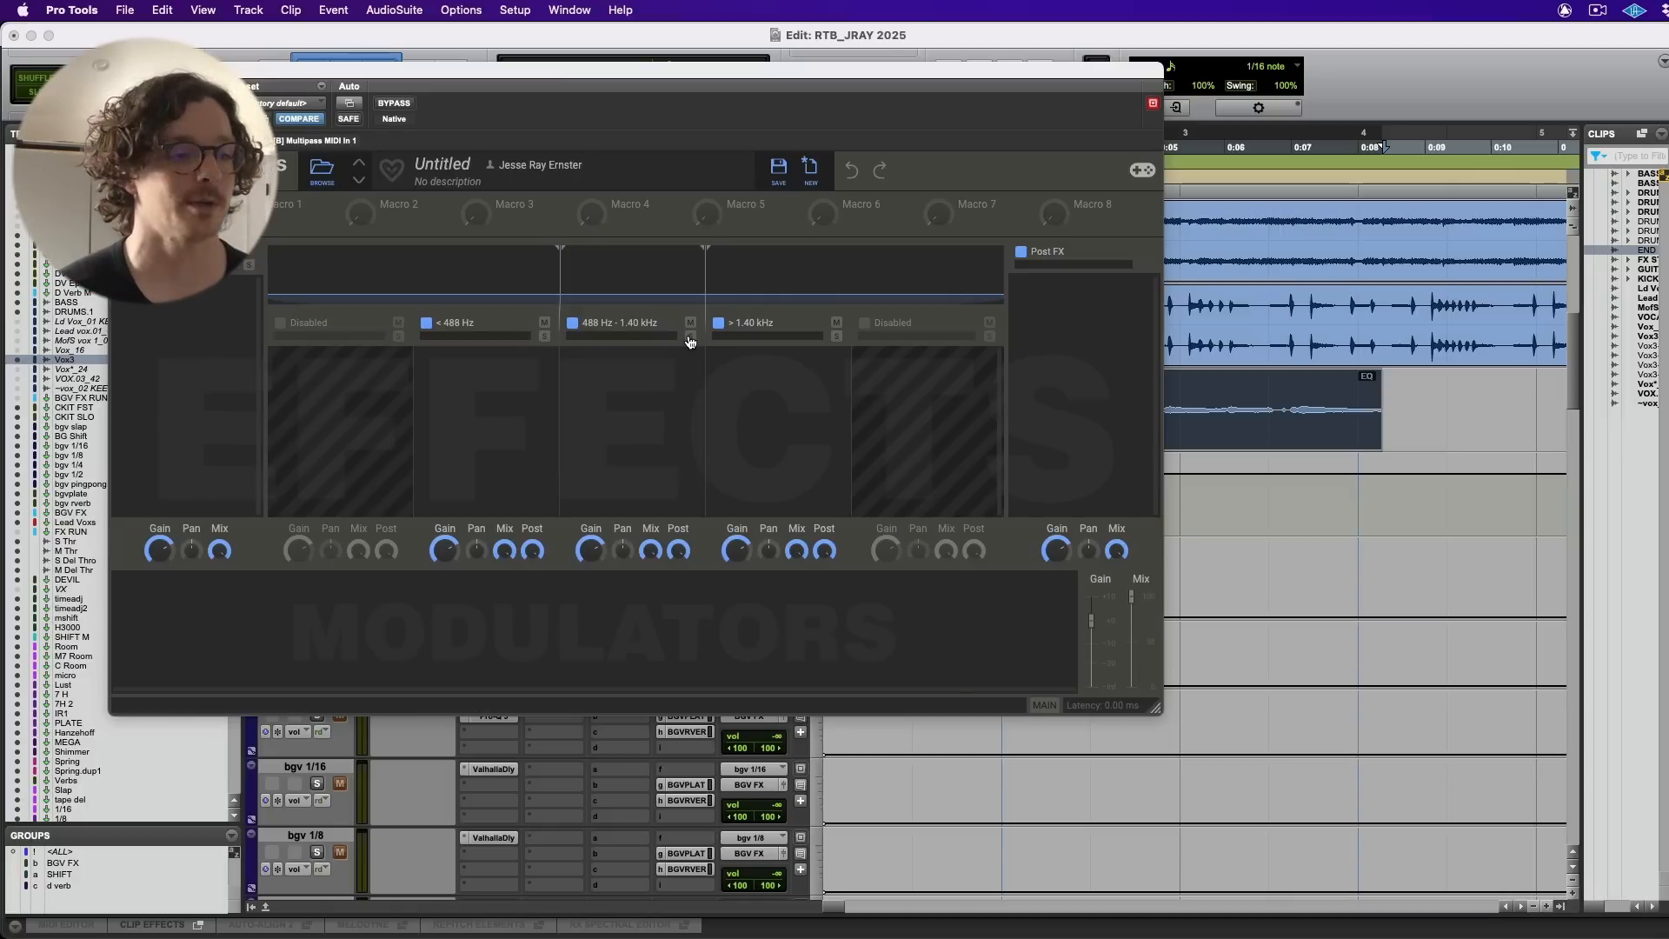
pyautogui.press('space')
pyautogui.moveTo(560, 278); pyautogui.dragTo(415, 277)
pyautogui.moveTo(705, 277)
pyautogui.mouseDown()
pyautogui.moveTo(632, 275)
pyautogui.moveTo(715, 275)
pyautogui.moveTo(685, 274)
pyautogui.mouseUp()
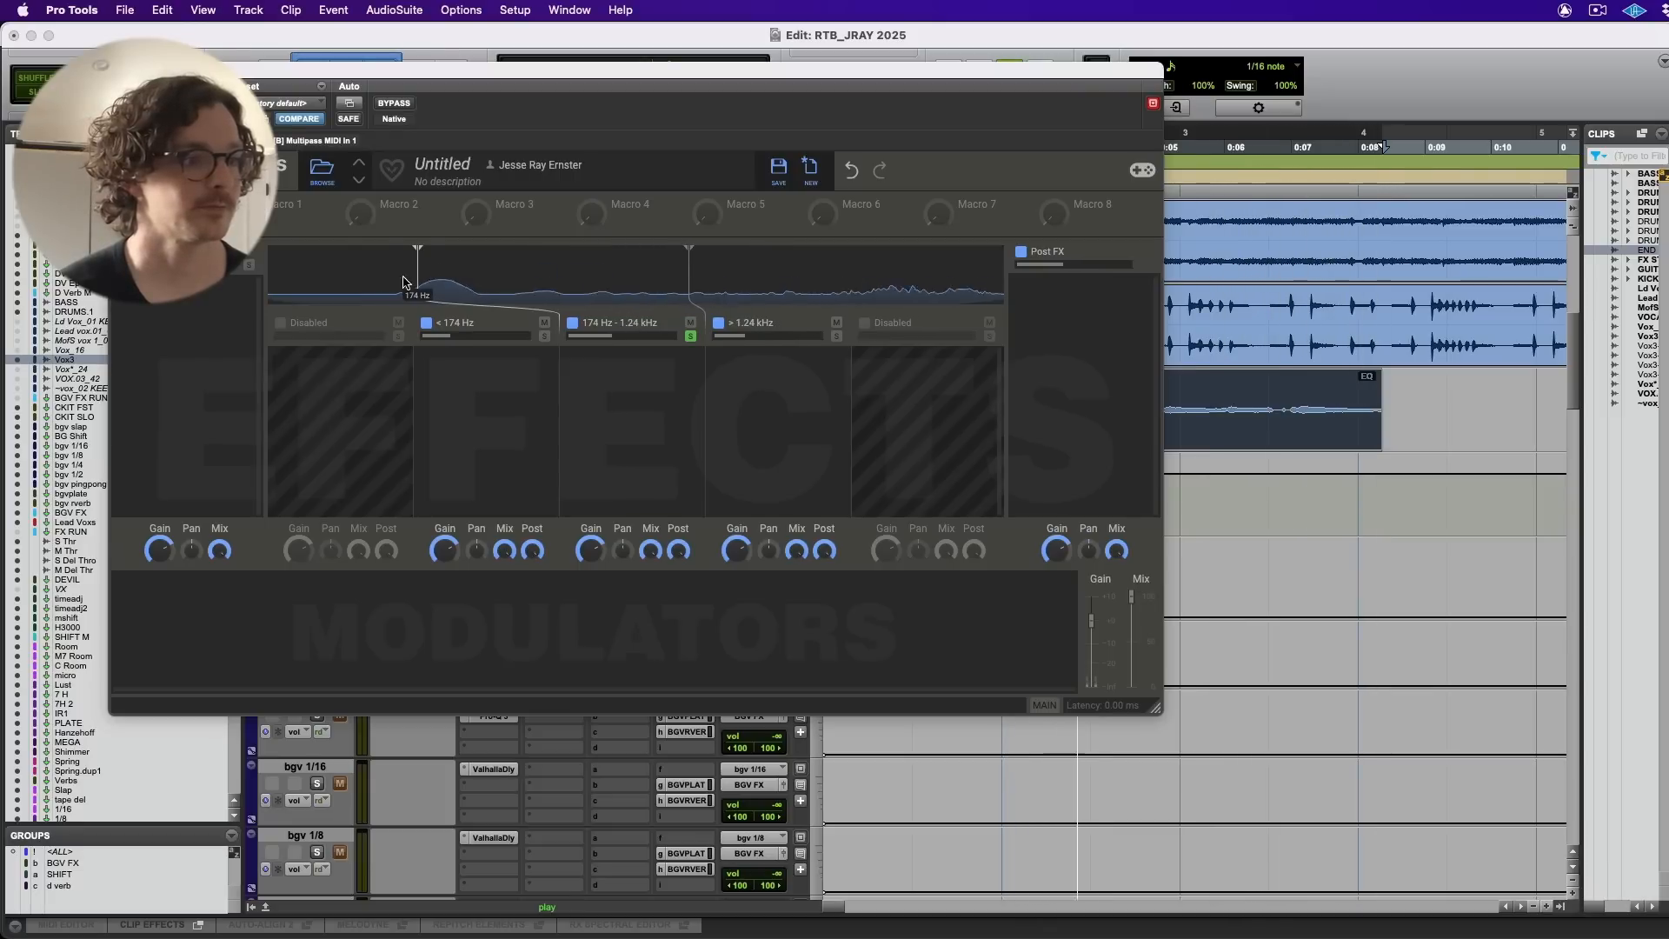
pyautogui.moveTo(417, 279)
pyautogui.mouseDown()
pyautogui.moveTo(347, 280)
pyautogui.moveTo(401, 278)
pyautogui.mouseUp()
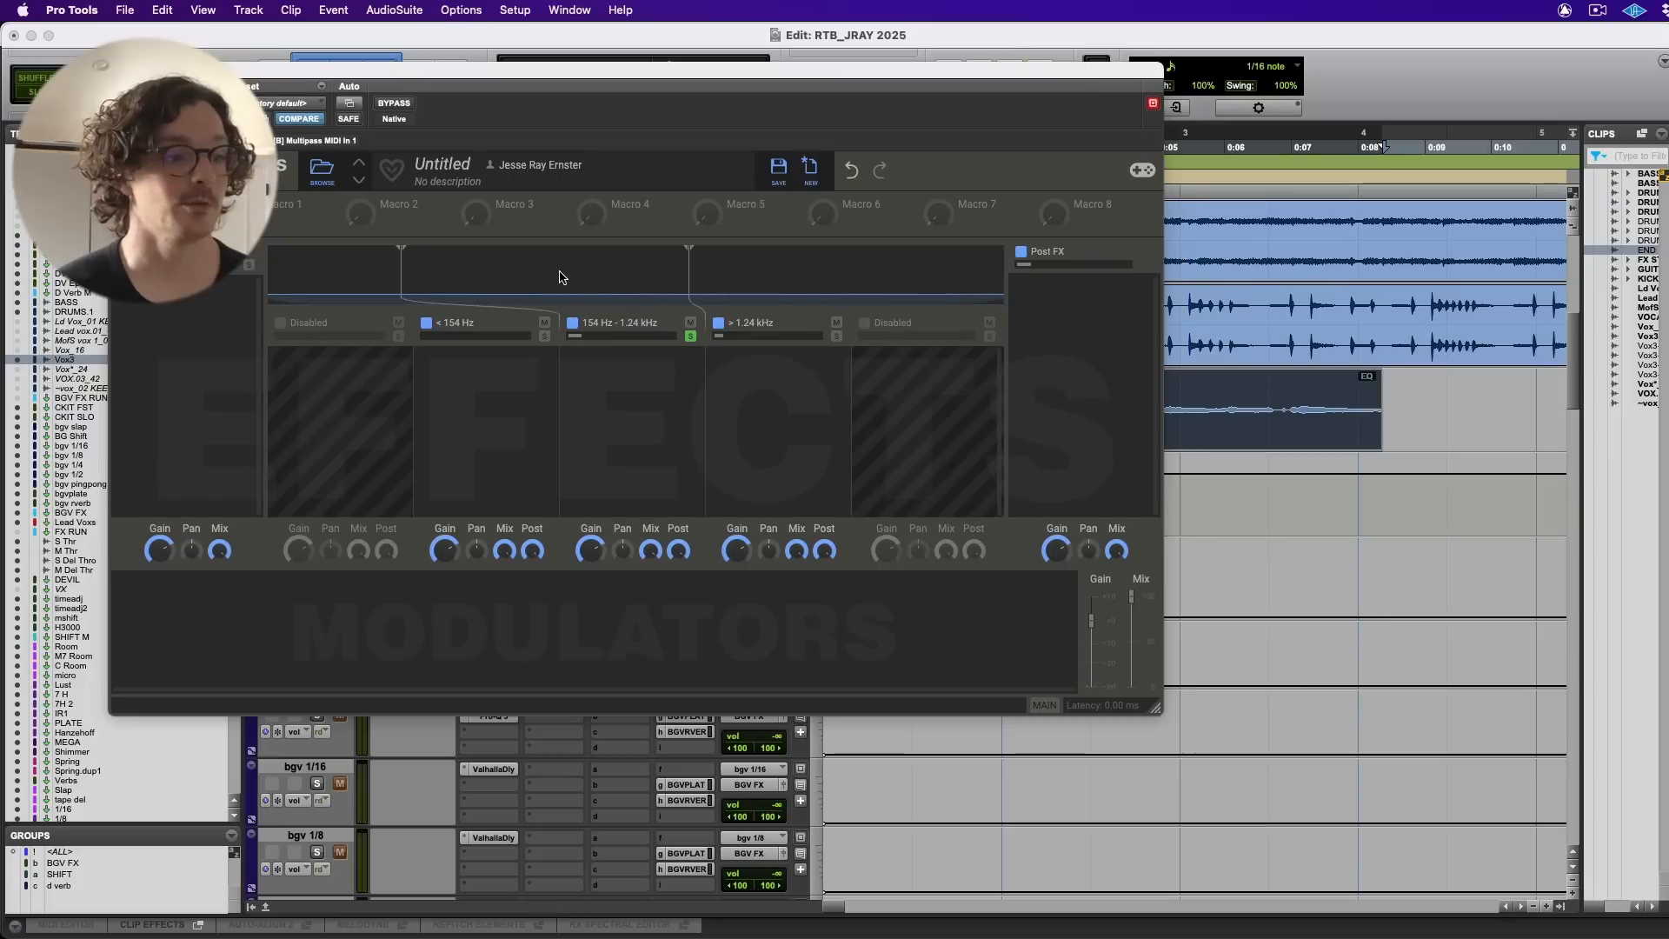
# - Add a Dynamics effect to the 154 Hz - 1.24 kHz band
pyautogui.click(653, 410)
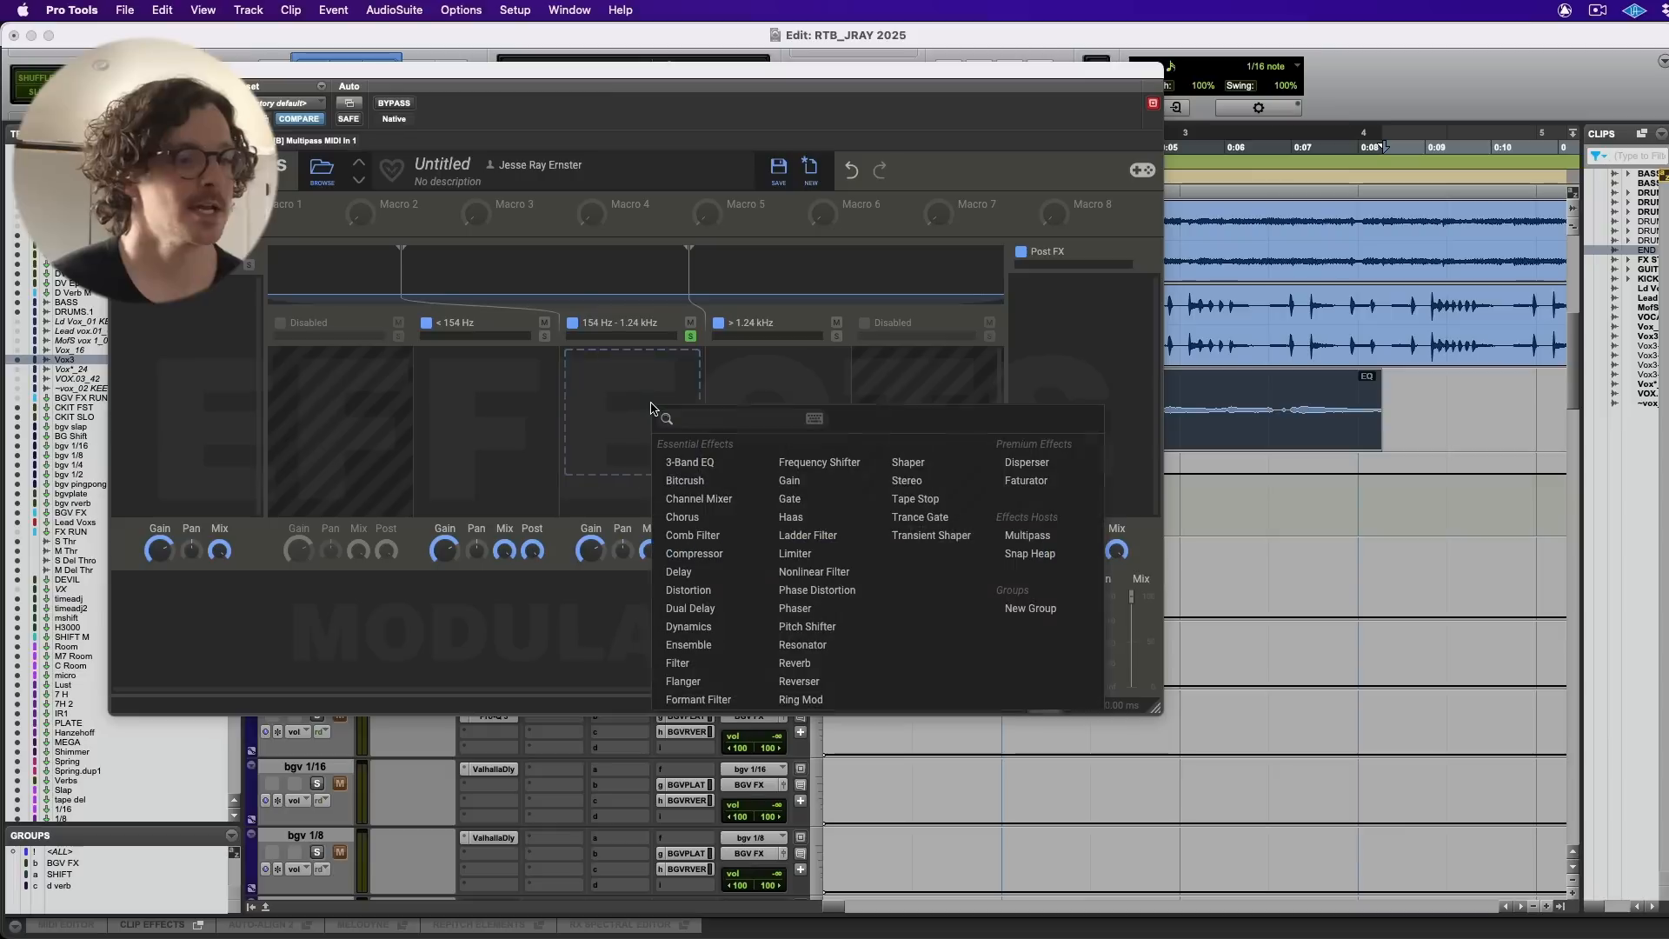
pyautogui.click(712, 628)
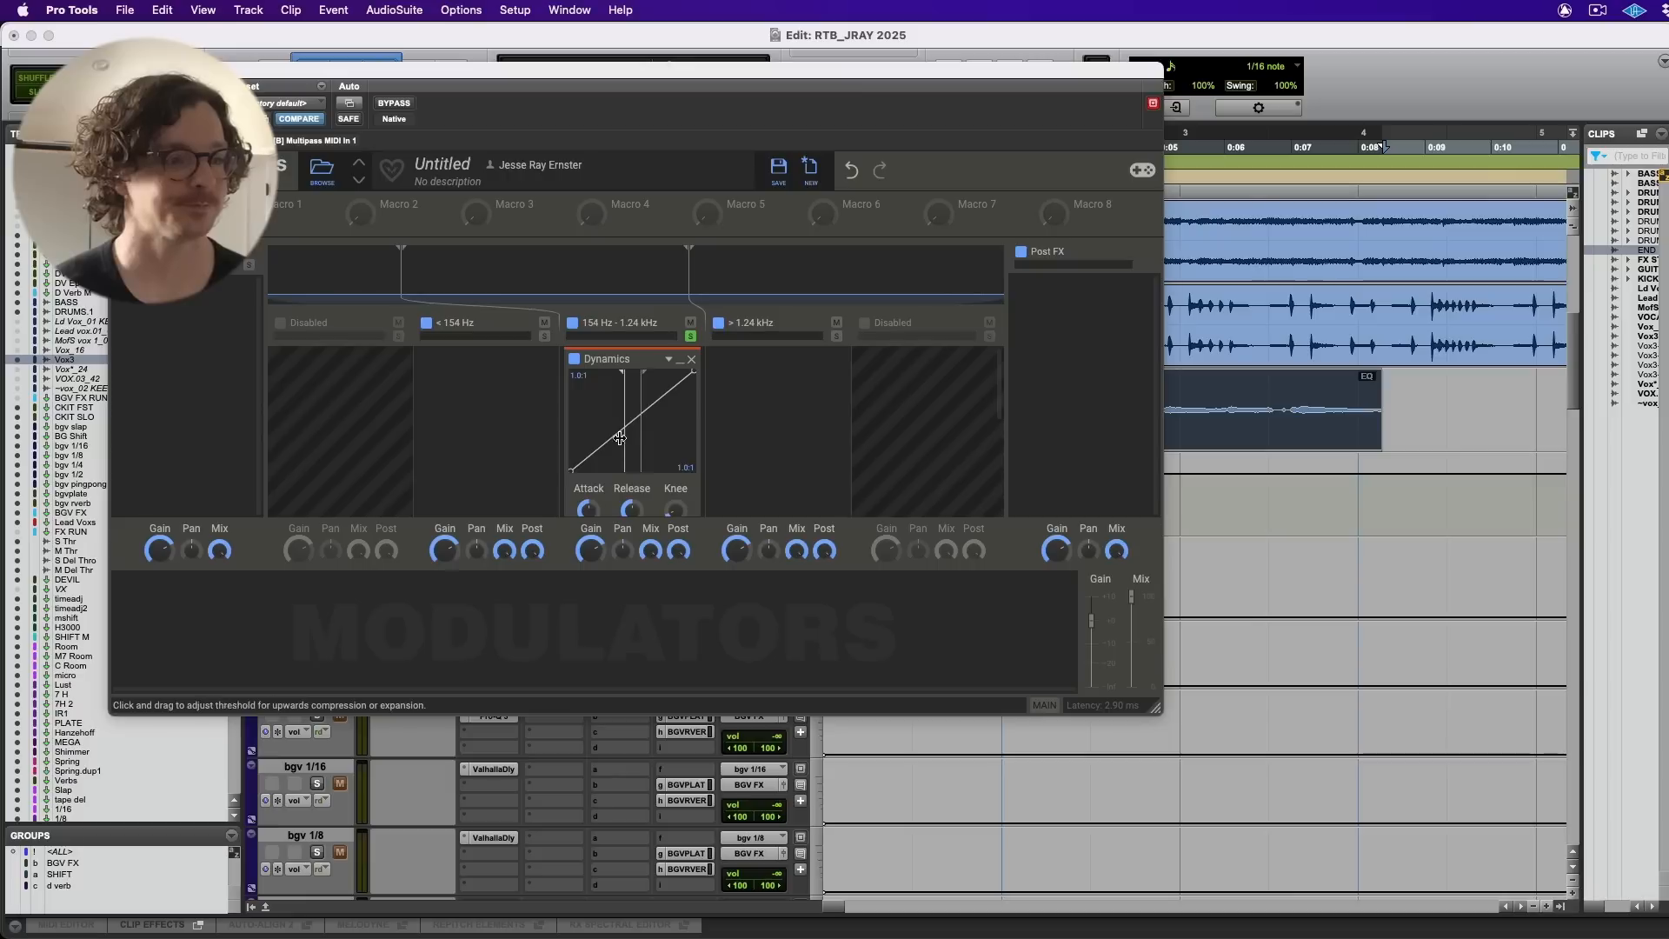
pyautogui.scroll(-2, 617, 421)
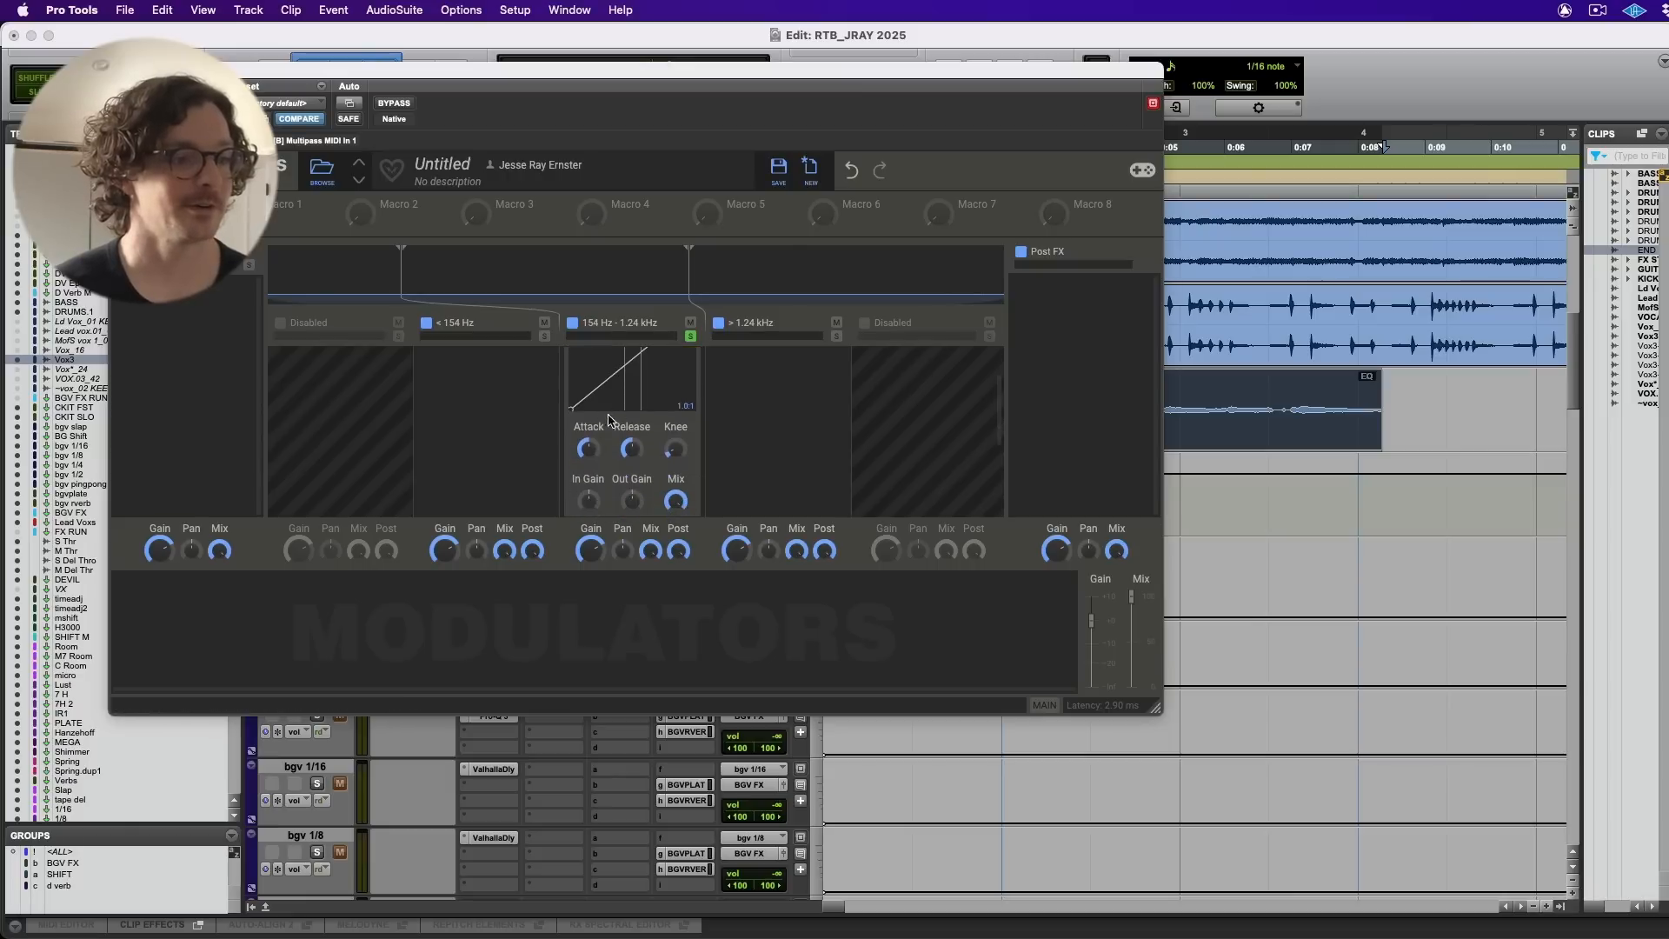
pyautogui.scroll(2, 619, 393)
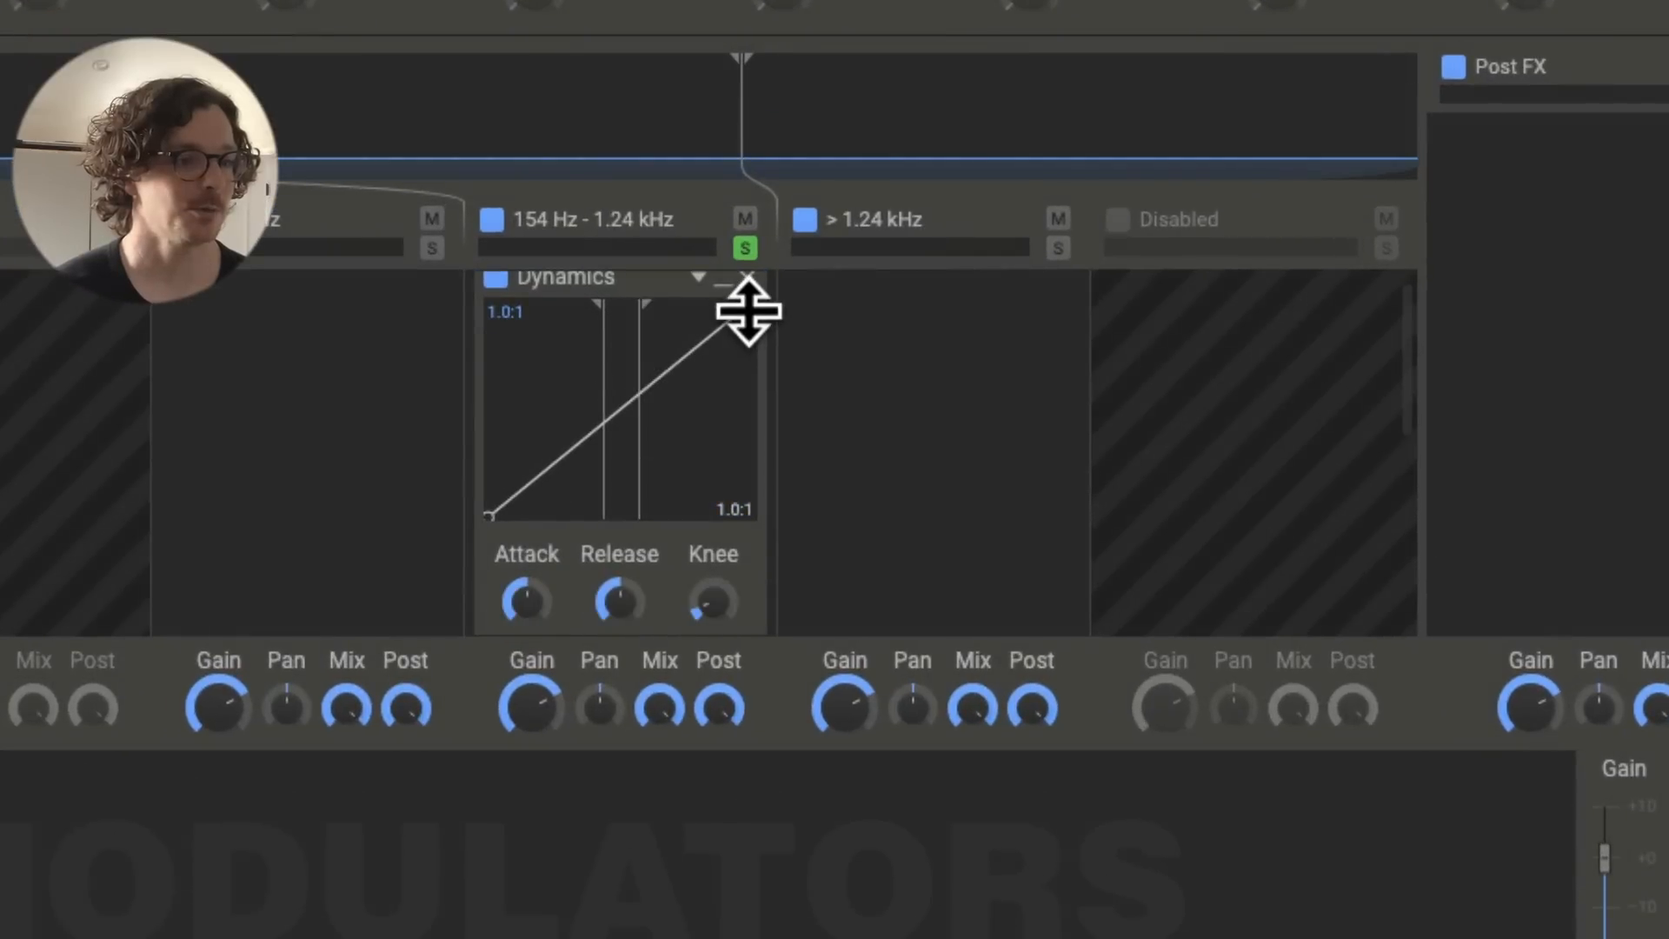
# - Turn the Dynamics knee to minimum, and try a 4.2:1 downward compression ratio before resetting it to 1.0:1
pyautogui.moveTo(748, 313); pyautogui.dragTo(748, 403)
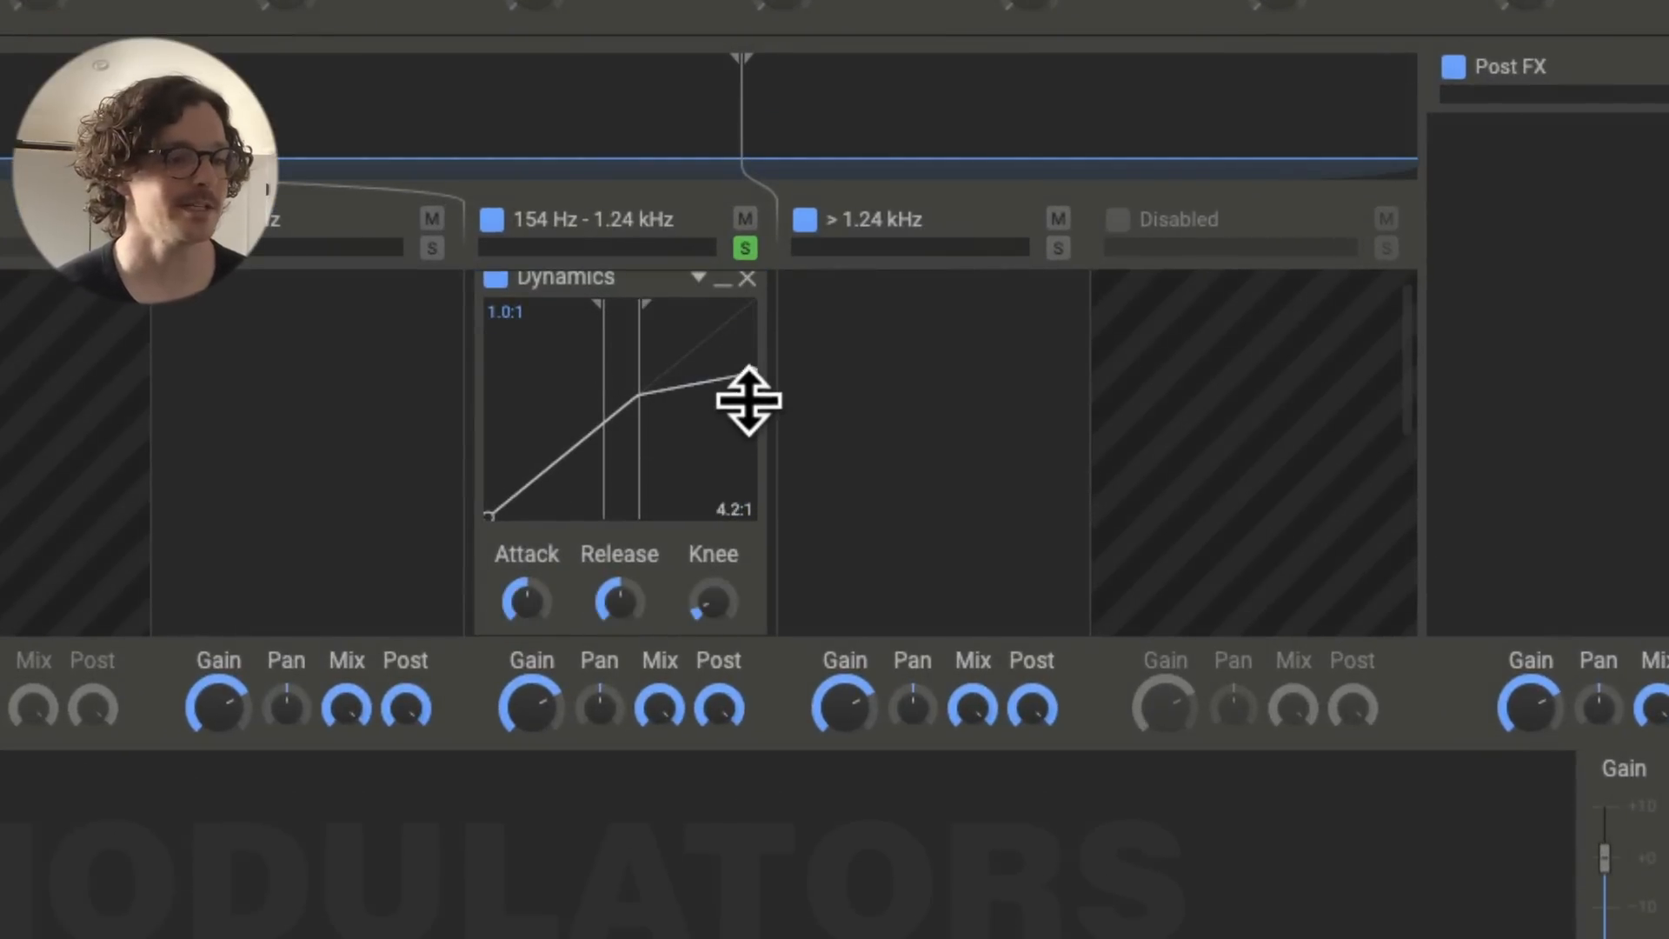
pyautogui.moveTo(719, 608); pyautogui.dragTo(705, 722)
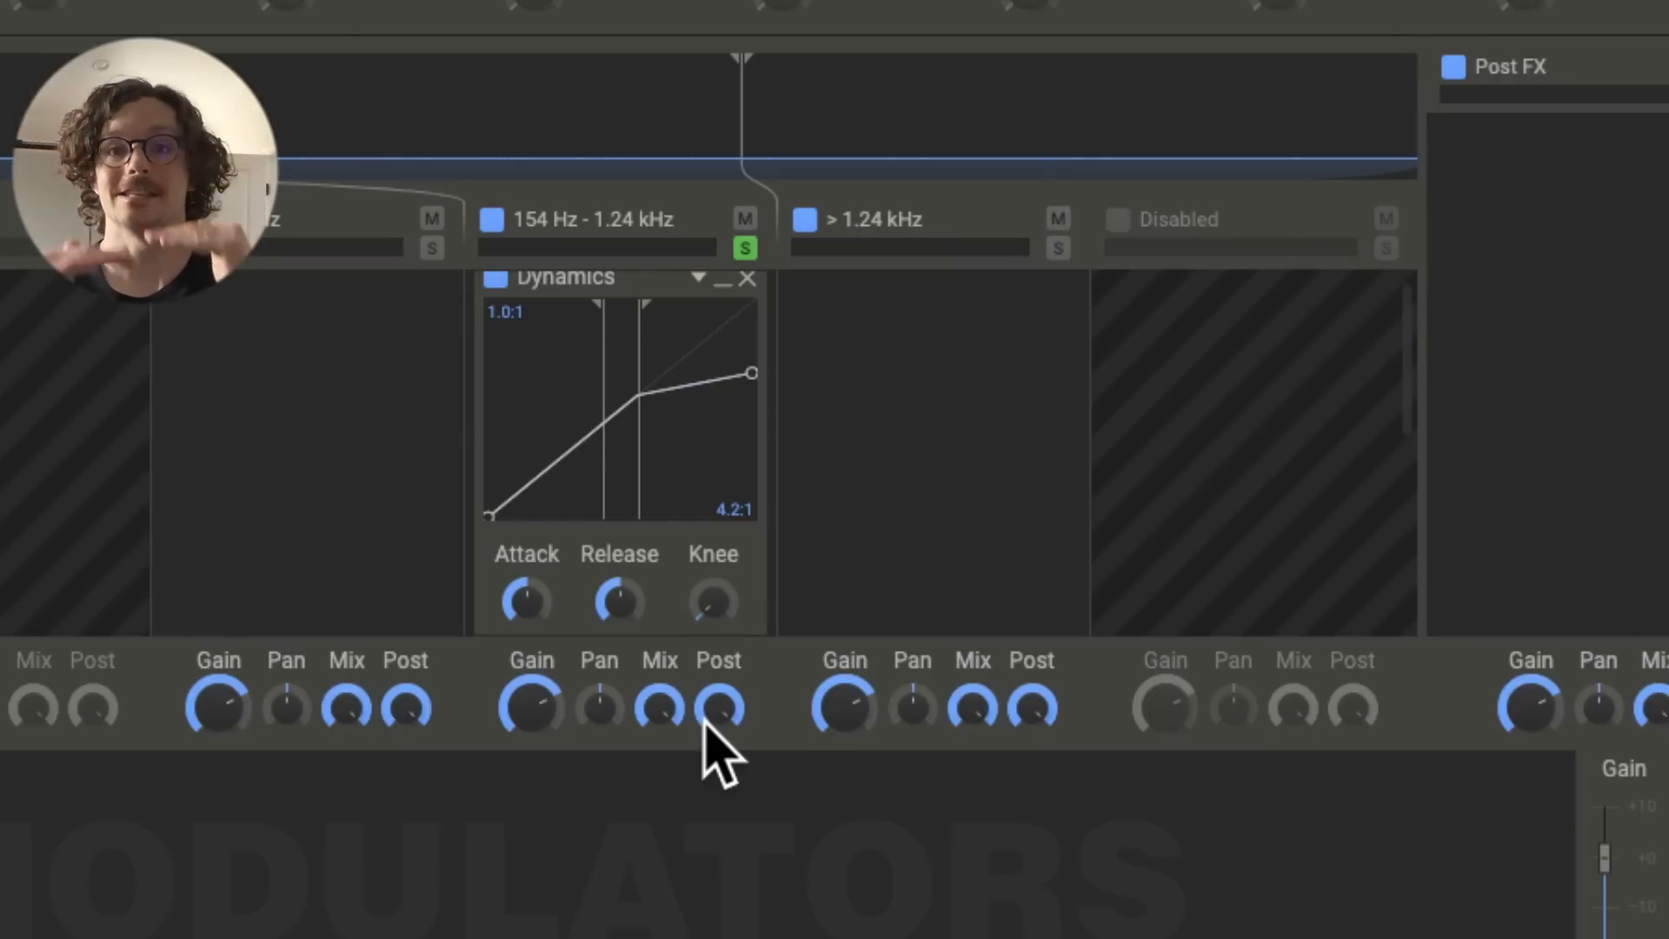
pyautogui.doubleClick(740, 374)
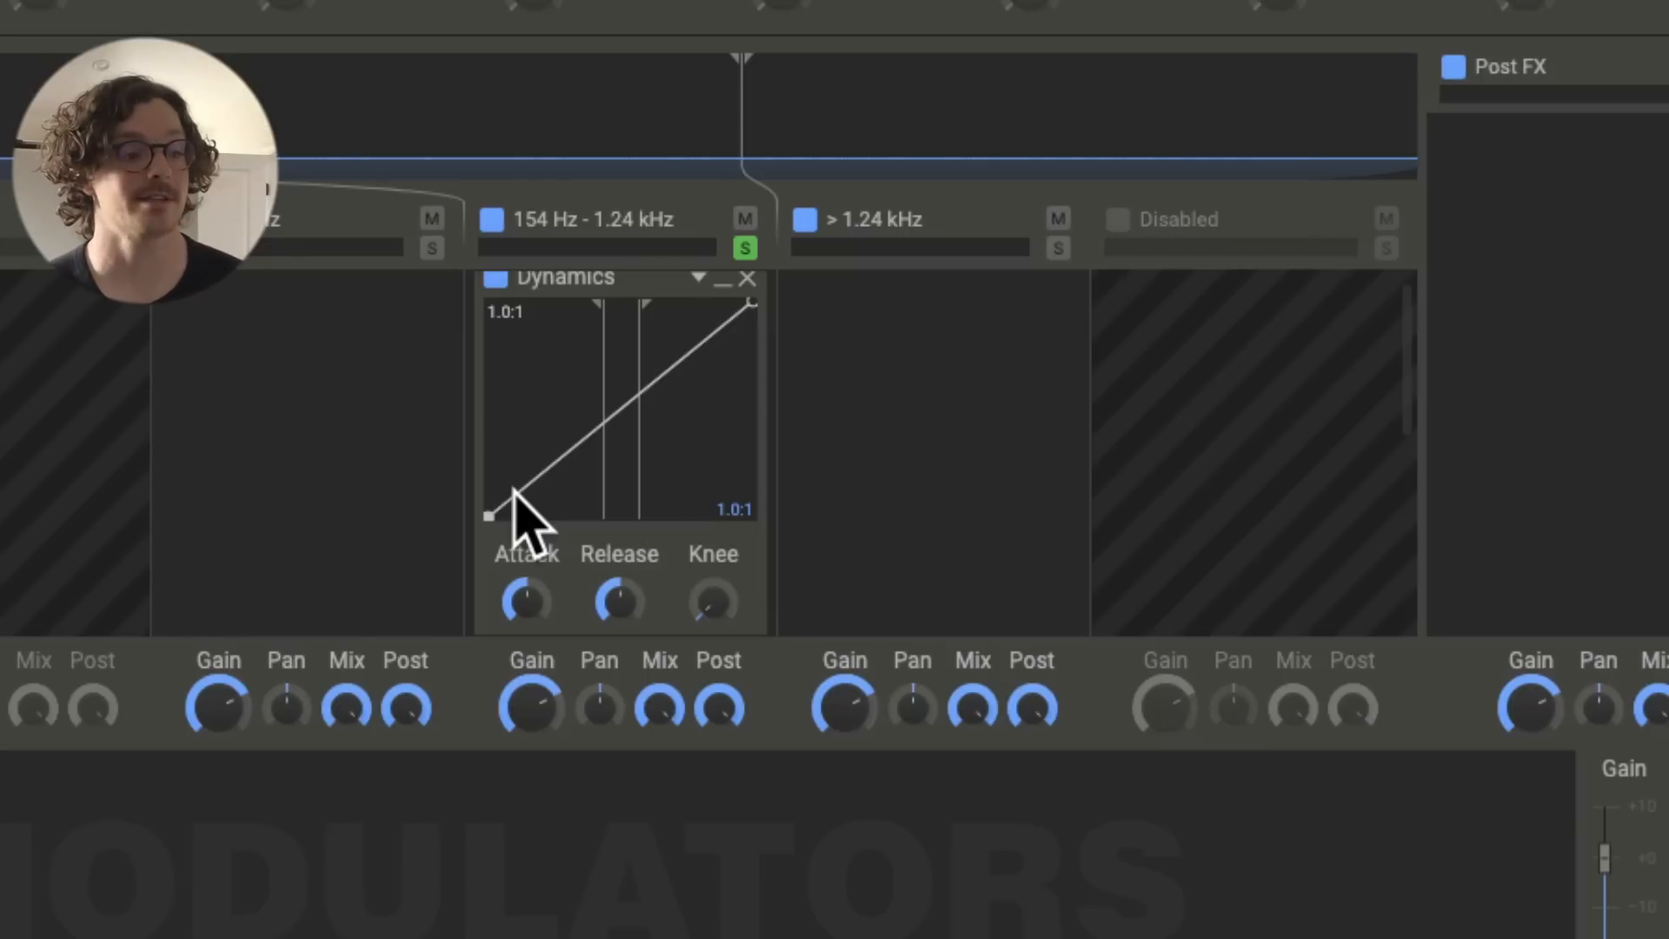
# - Set the upward compression ratio to 18:1 with the release at minimum, and raise the upward threshold during playback
pyautogui.moveTo(516, 492)
pyautogui.mouseDown()
pyautogui.moveTo(522, 446)
pyautogui.moveTo(524, 469)
pyautogui.mouseUp()
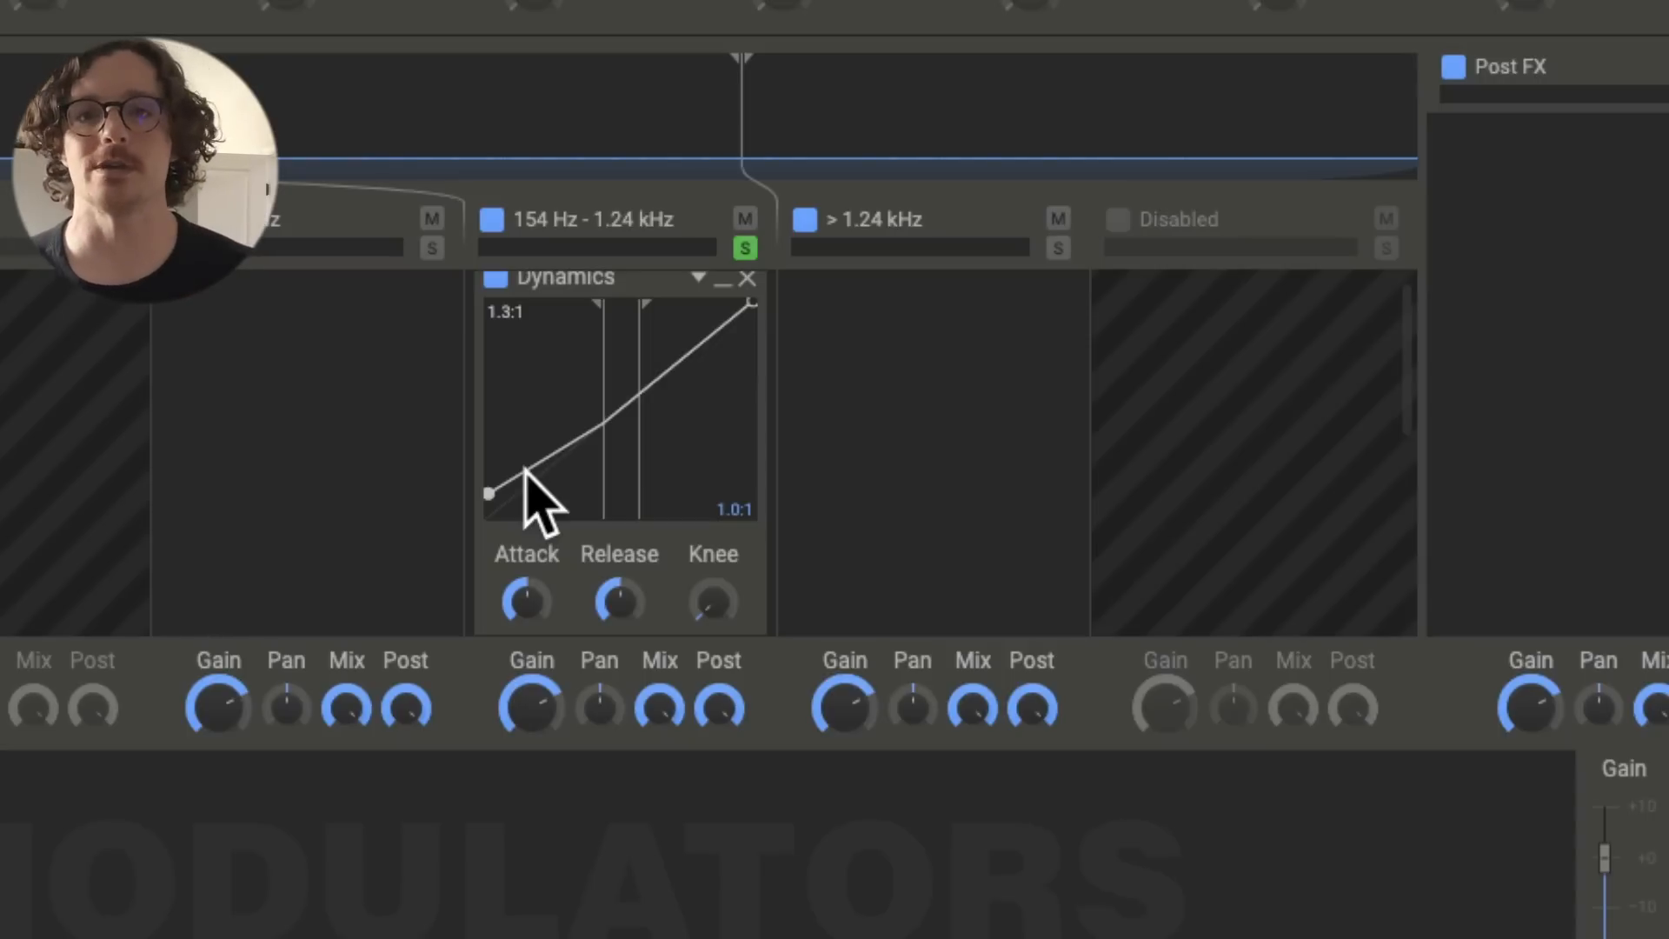
pyautogui.moveTo(525, 470); pyautogui.dragTo(534, 319)
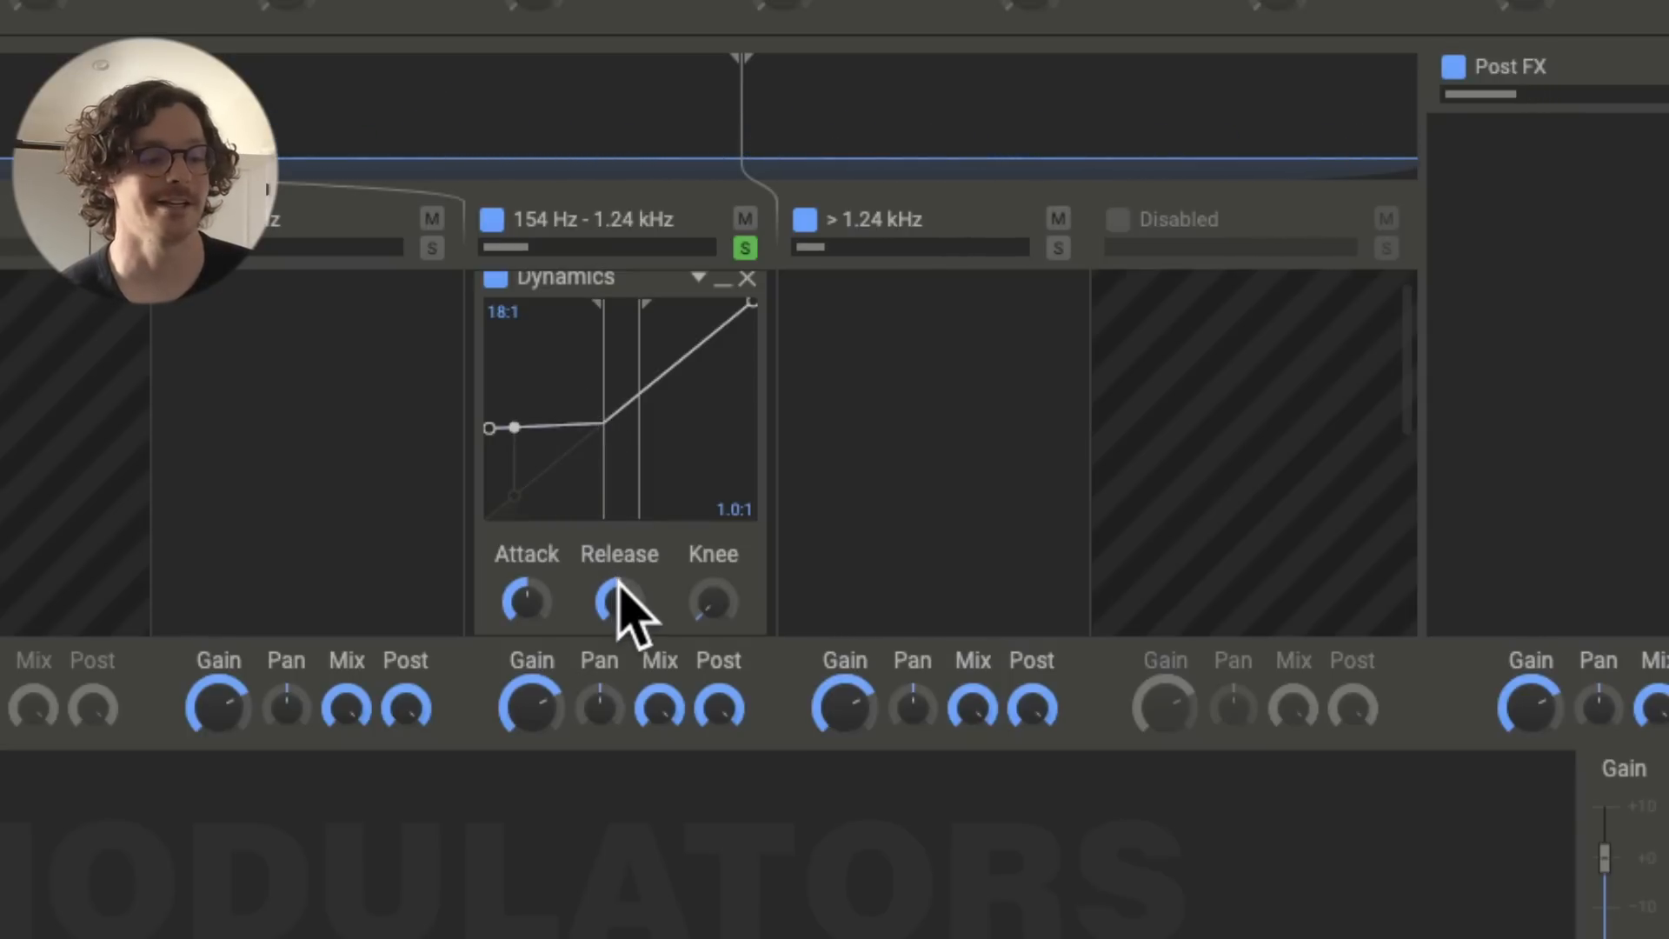
pyautogui.moveTo(618, 586); pyautogui.dragTo(616, 783)
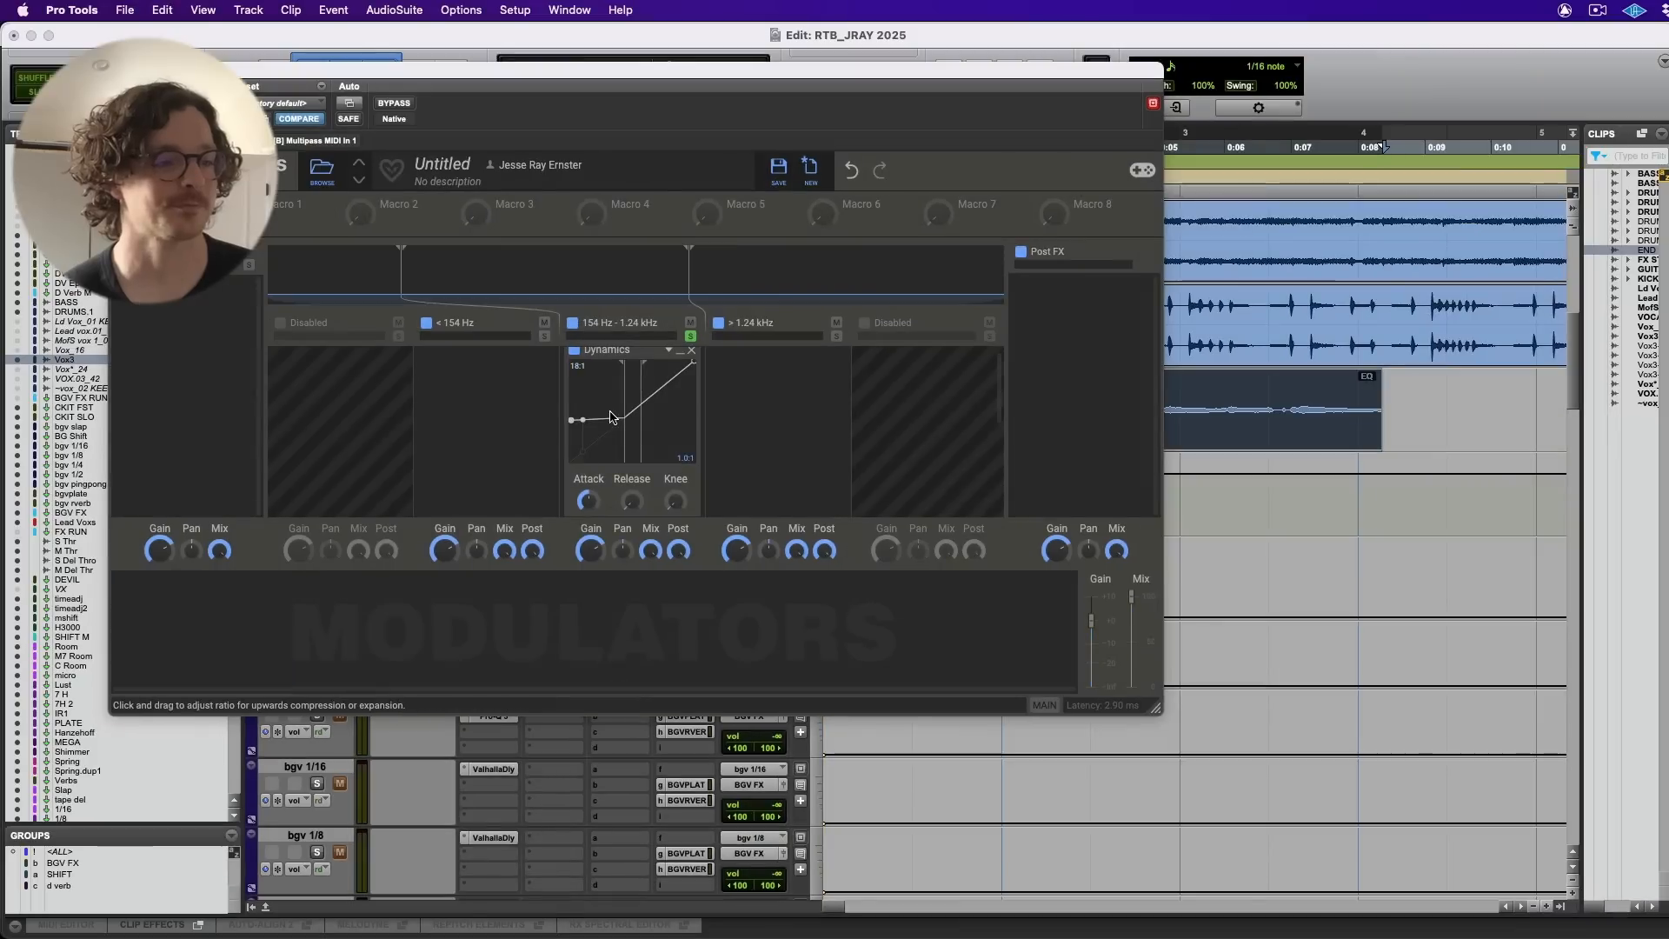
pyautogui.press('space')
pyautogui.moveTo(622, 426); pyautogui.dragTo(643, 439)
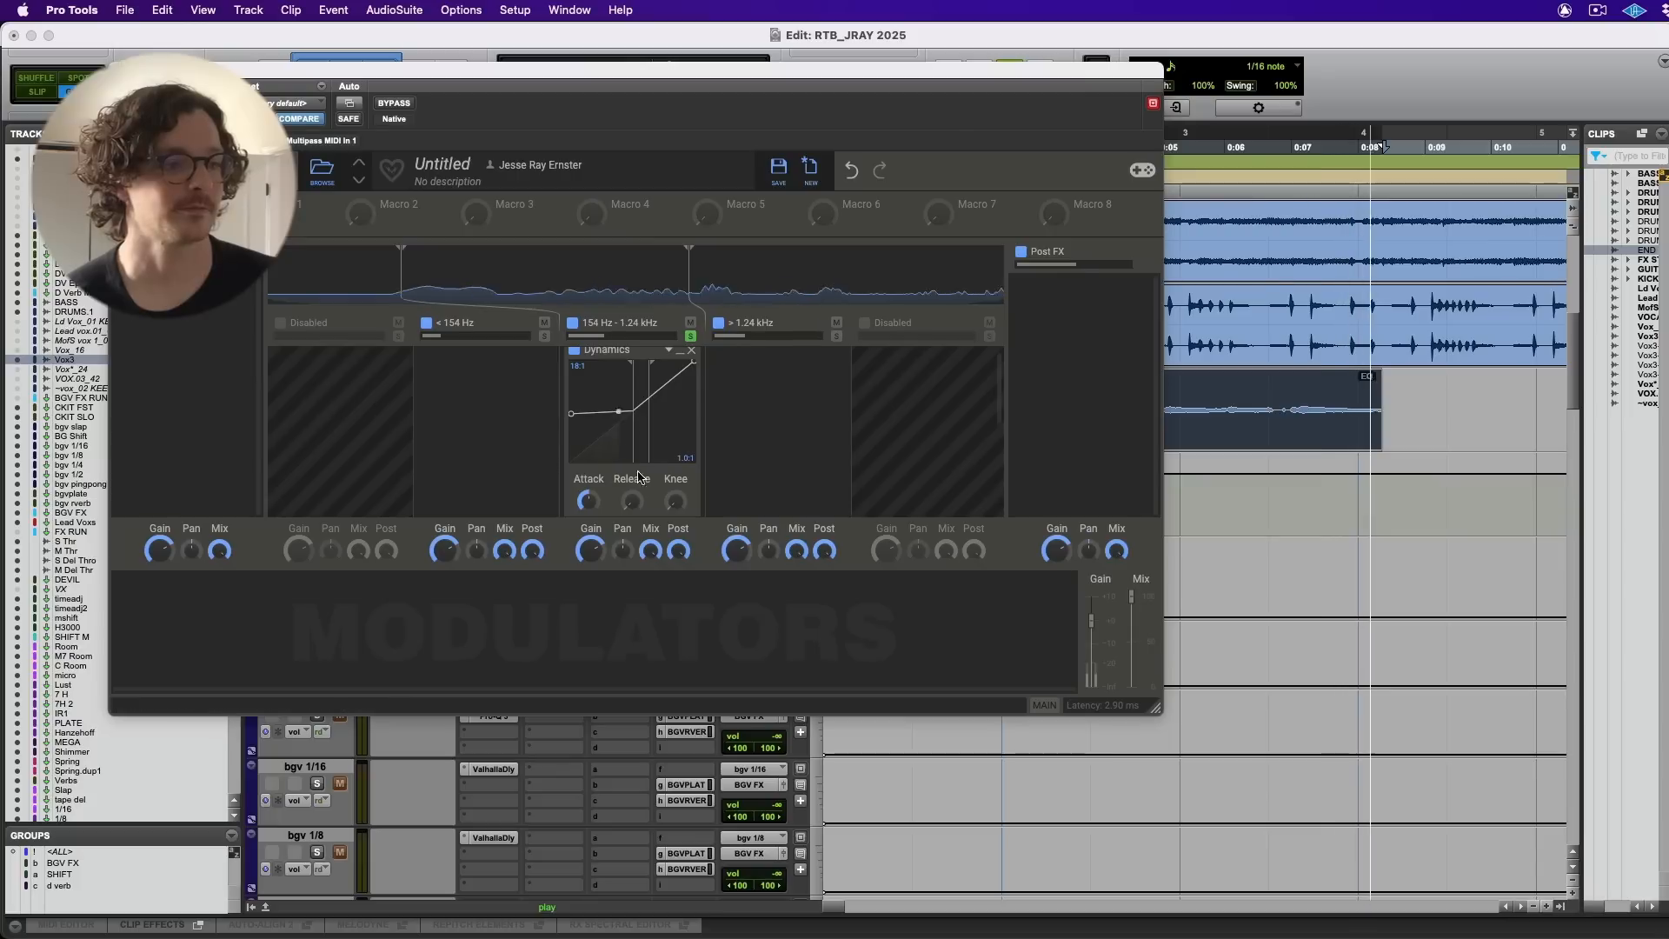
# - Compare the soloed middle band with the Dynamics effect disabled and enabled during playback
pyautogui.click(574, 323)
pyautogui.click(574, 323)
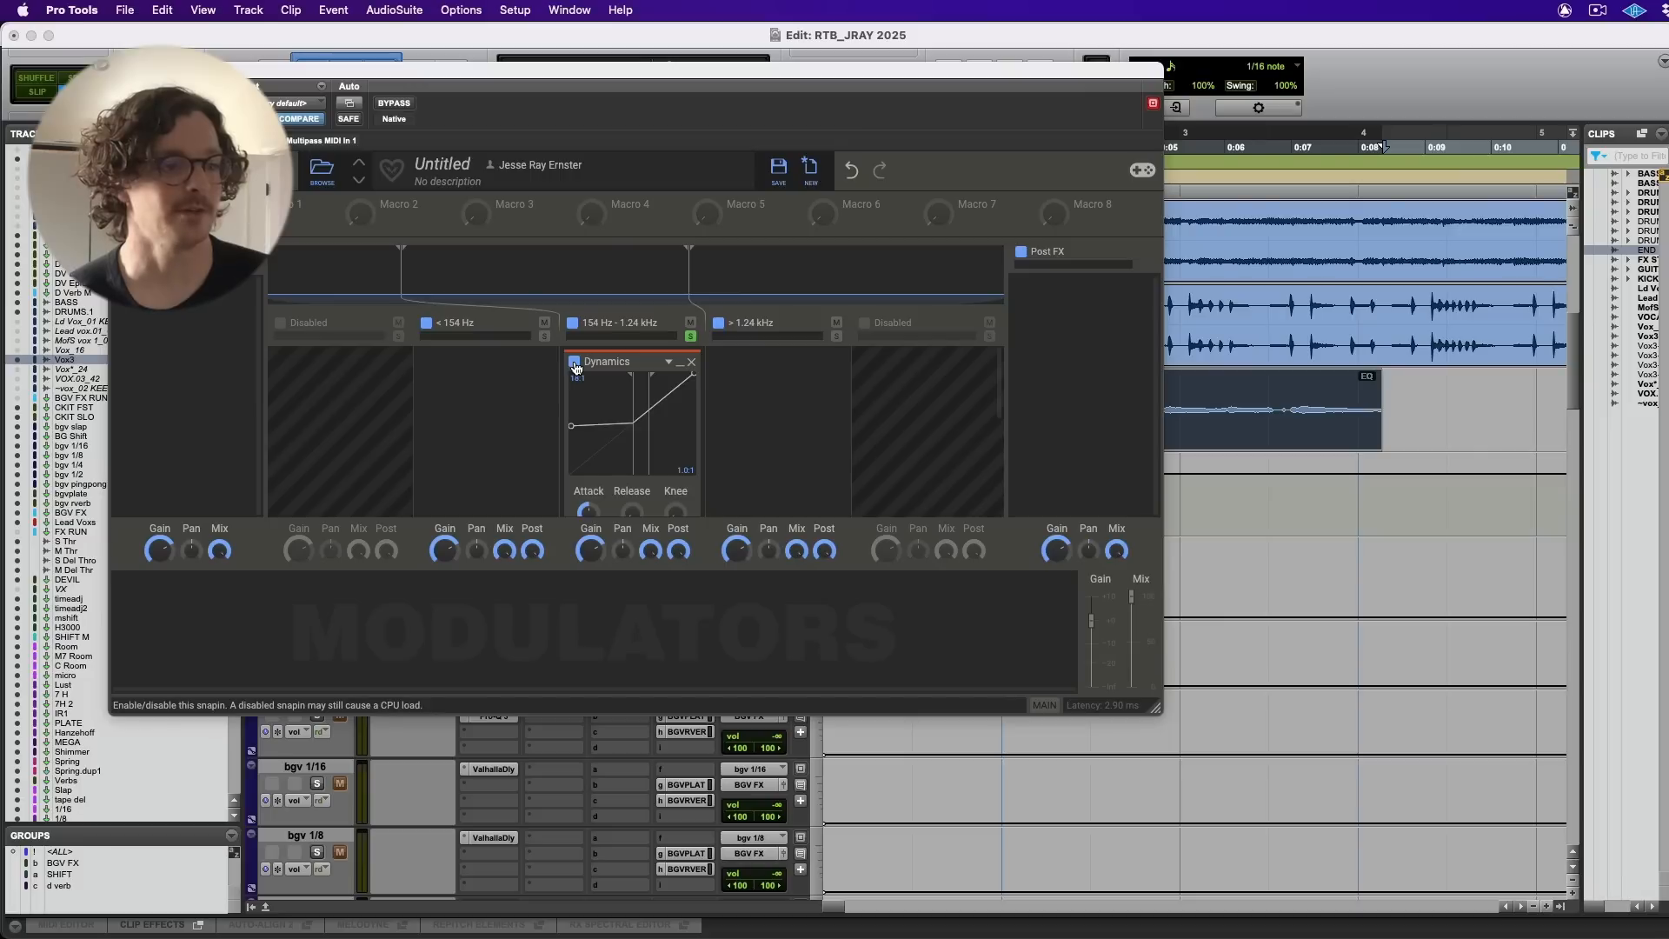
pyautogui.press('space')
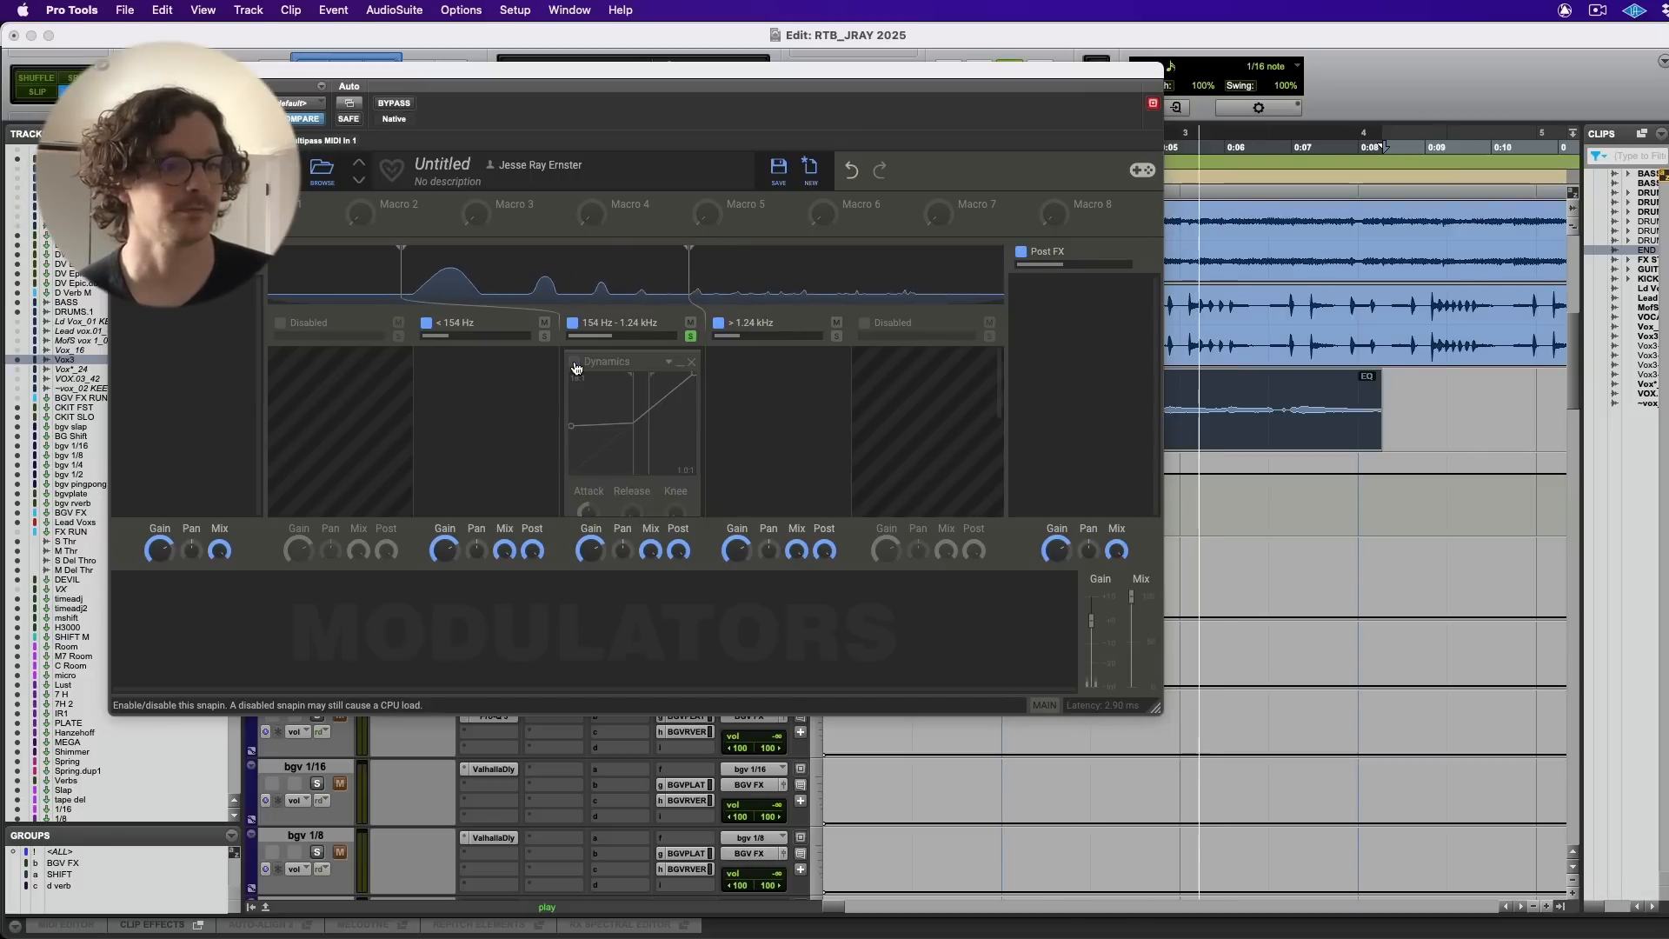
pyautogui.click(574, 362)
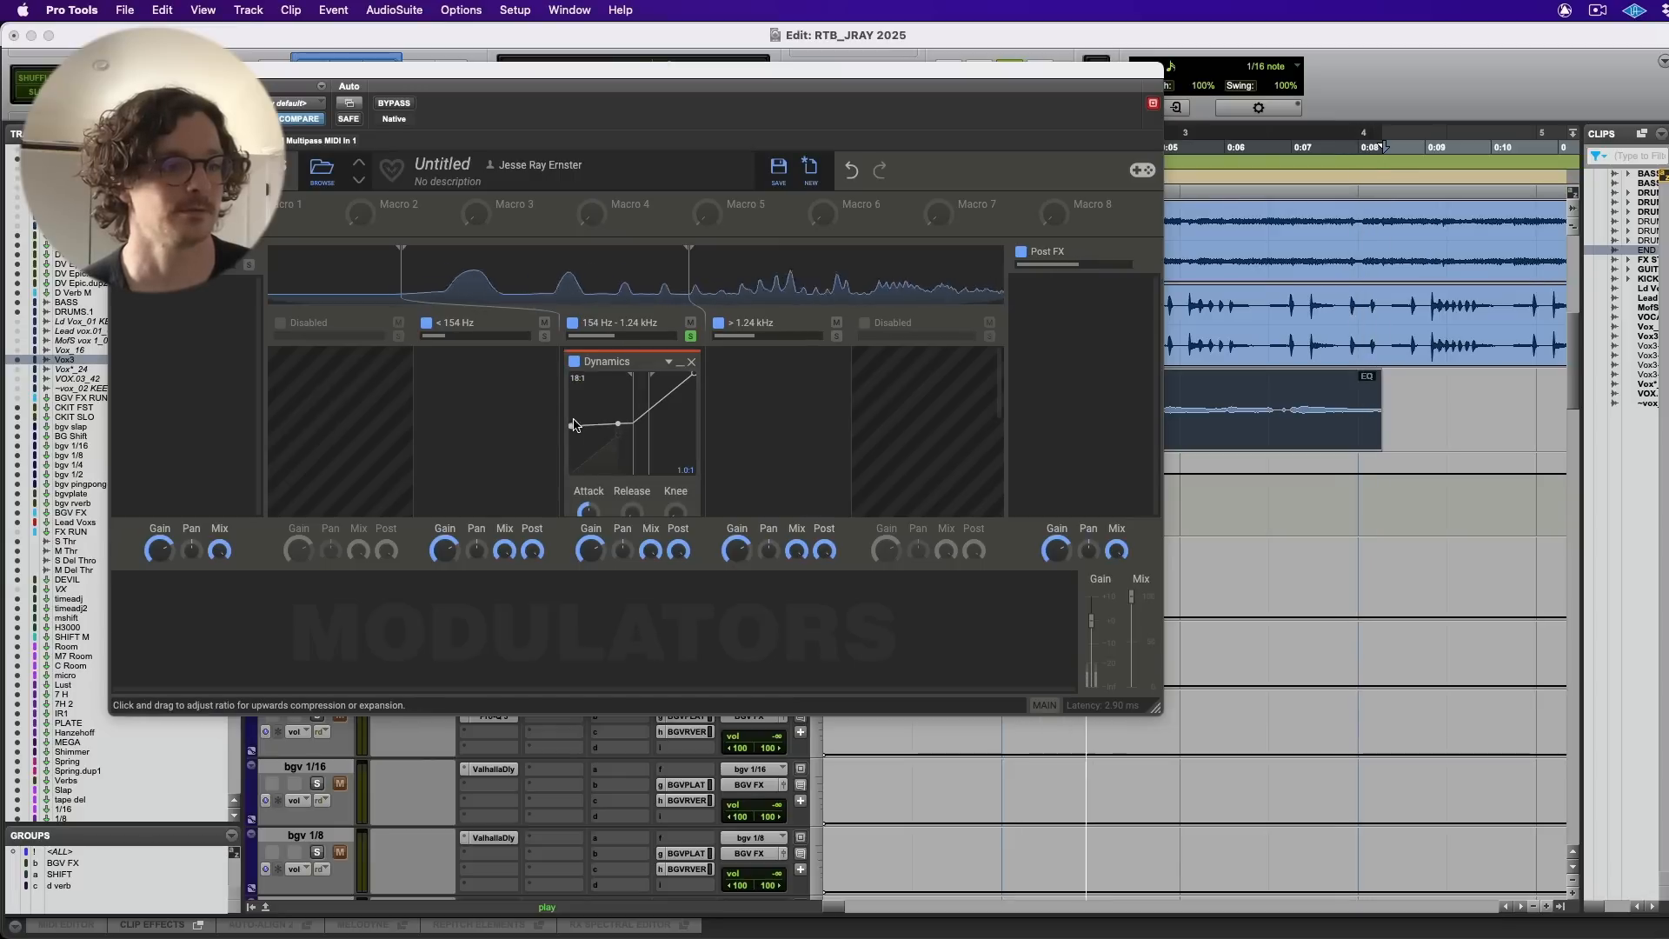
# - Set the upward compression ratio to 6.0:1 and increase the release while auditioning the latter part of the vocal clip
pyautogui.moveTo(576, 427)
pyautogui.mouseDown()
pyautogui.moveTo(569, 475)
pyautogui.moveTo(571, 455)
pyautogui.mouseUp()
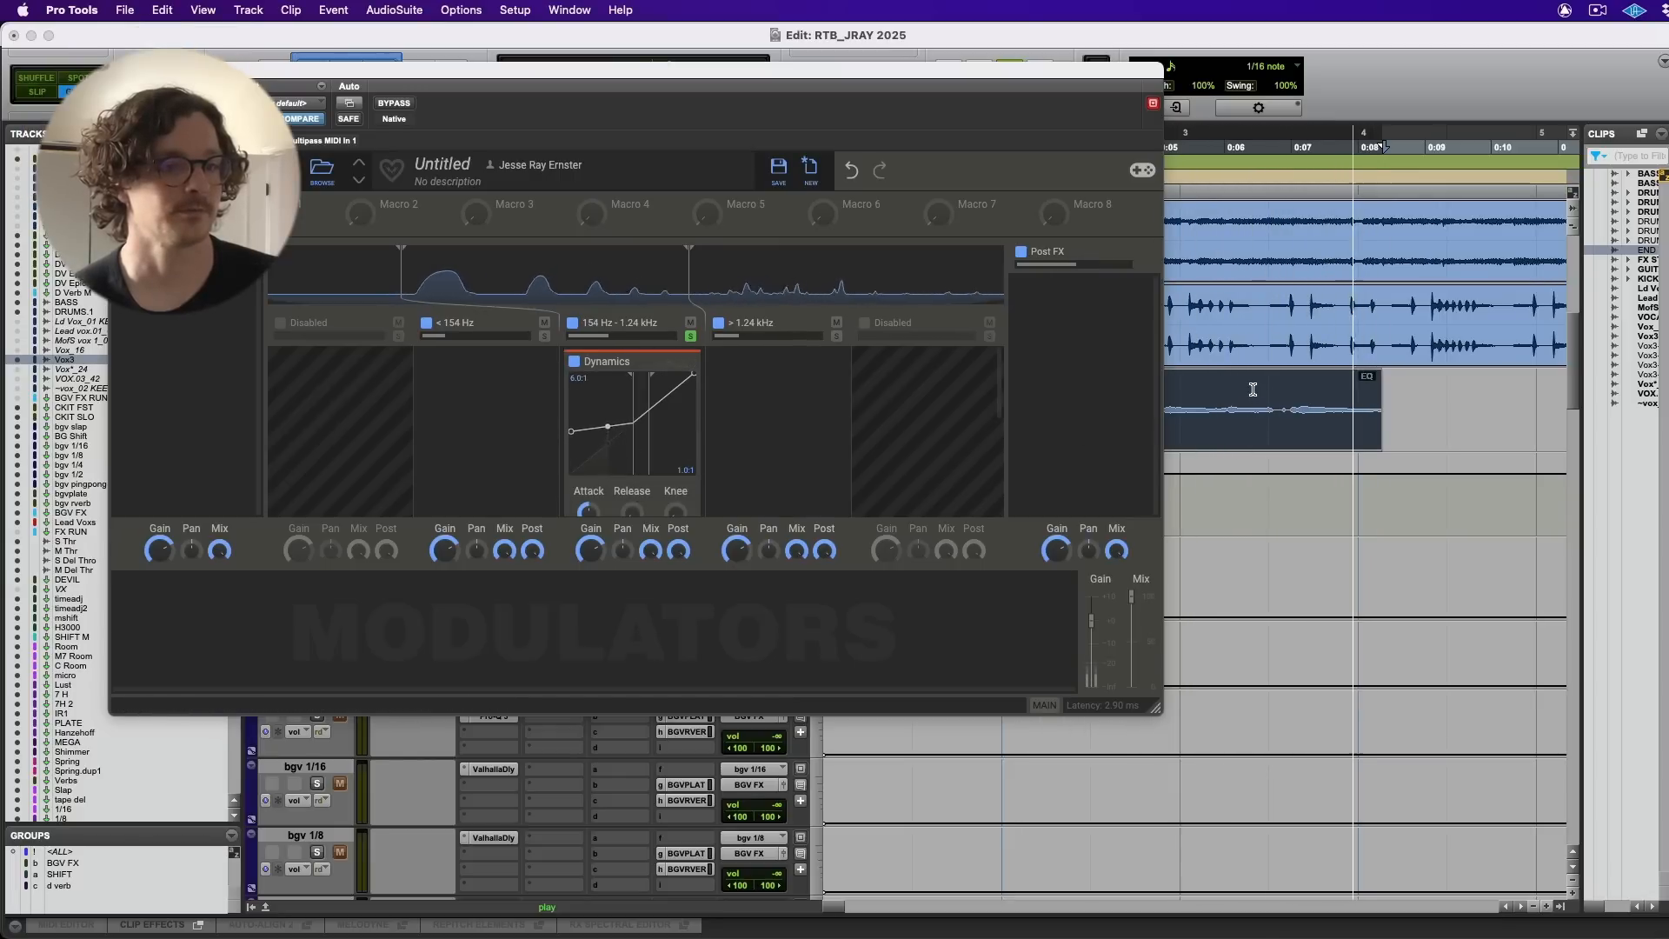
pyautogui.press('space')
pyautogui.moveTo(1233, 408); pyautogui.dragTo(1373, 415)
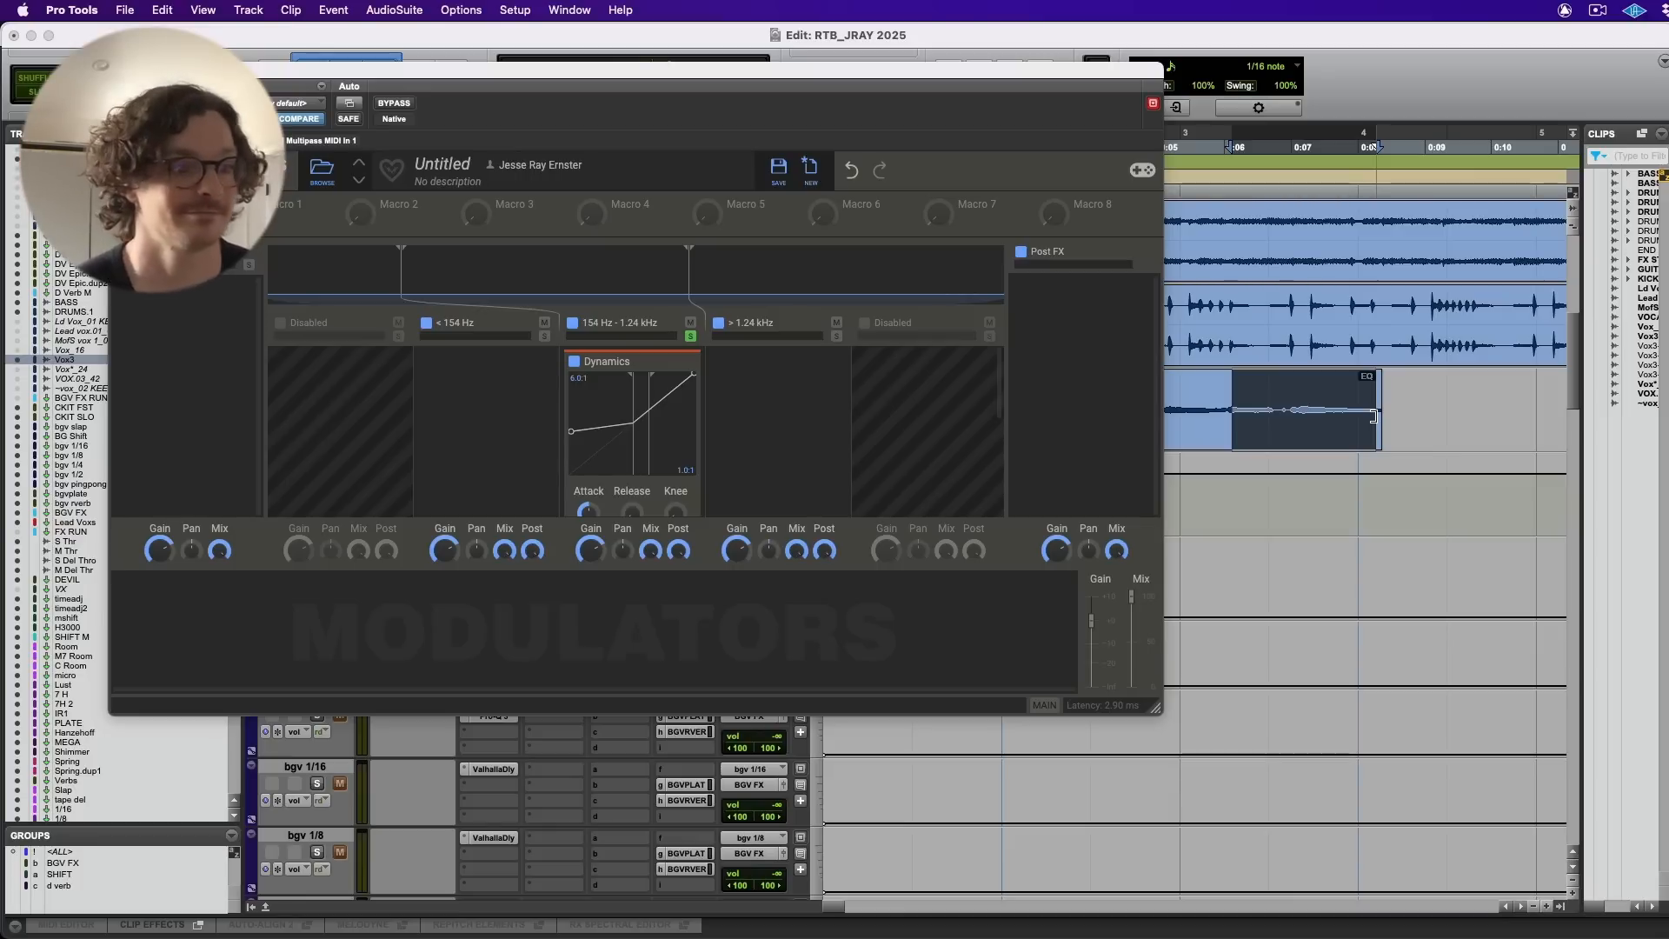
pyautogui.scroll(-1, 634, 452)
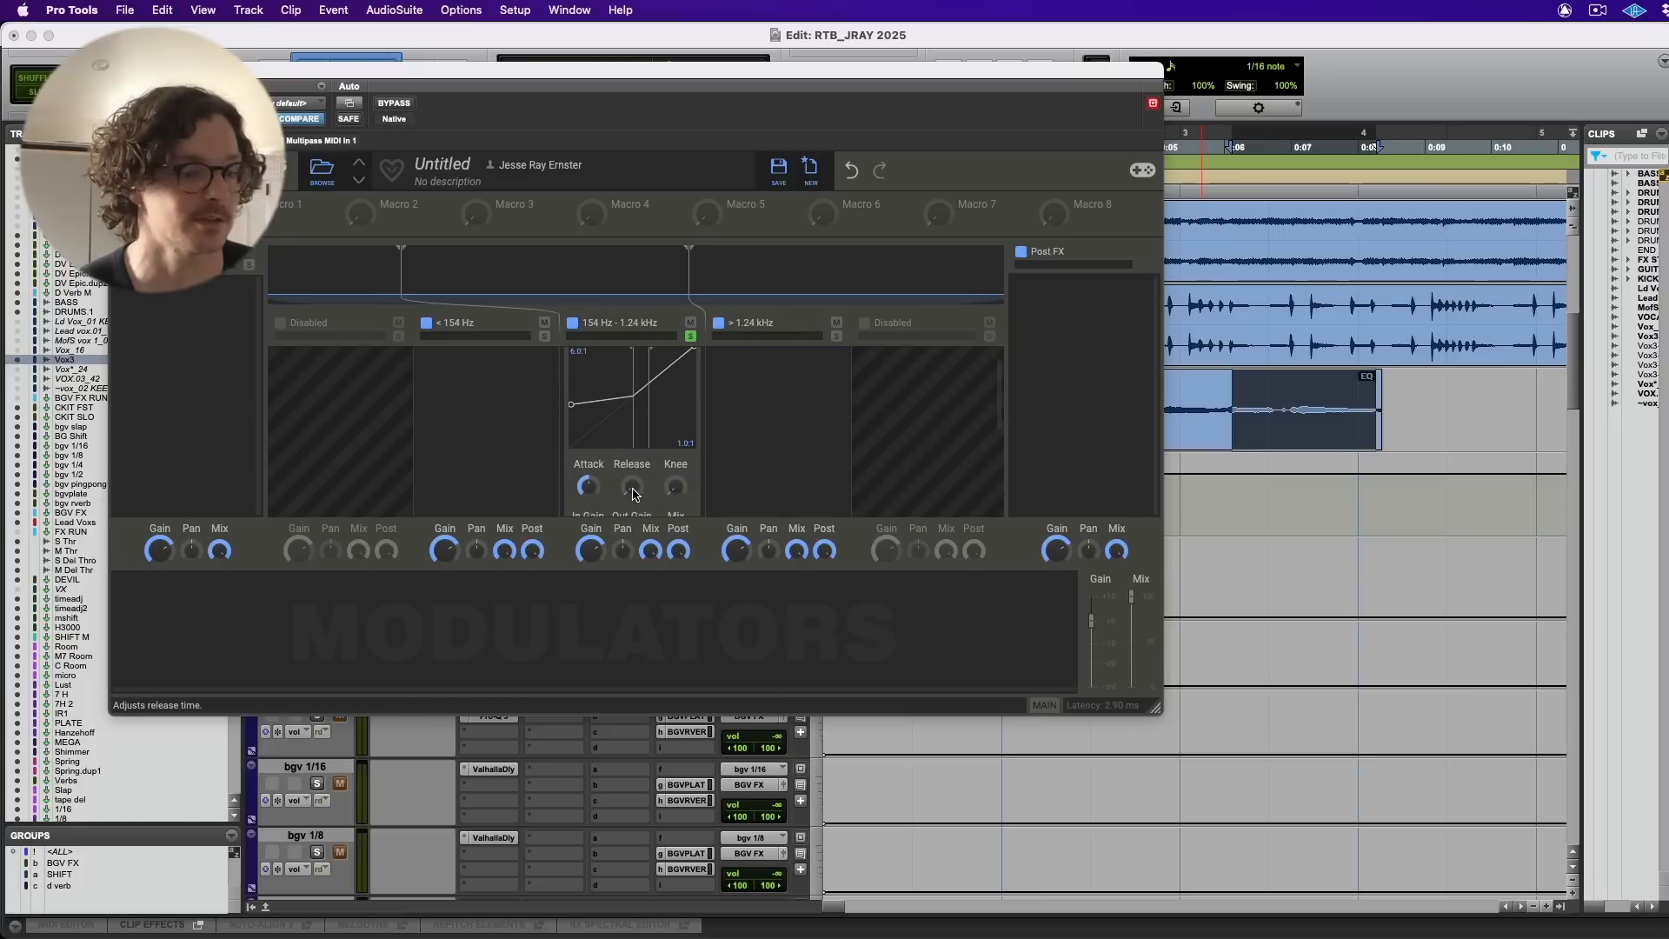
pyautogui.press('space')
pyautogui.moveTo(633, 494); pyautogui.dragTo(632, 452)
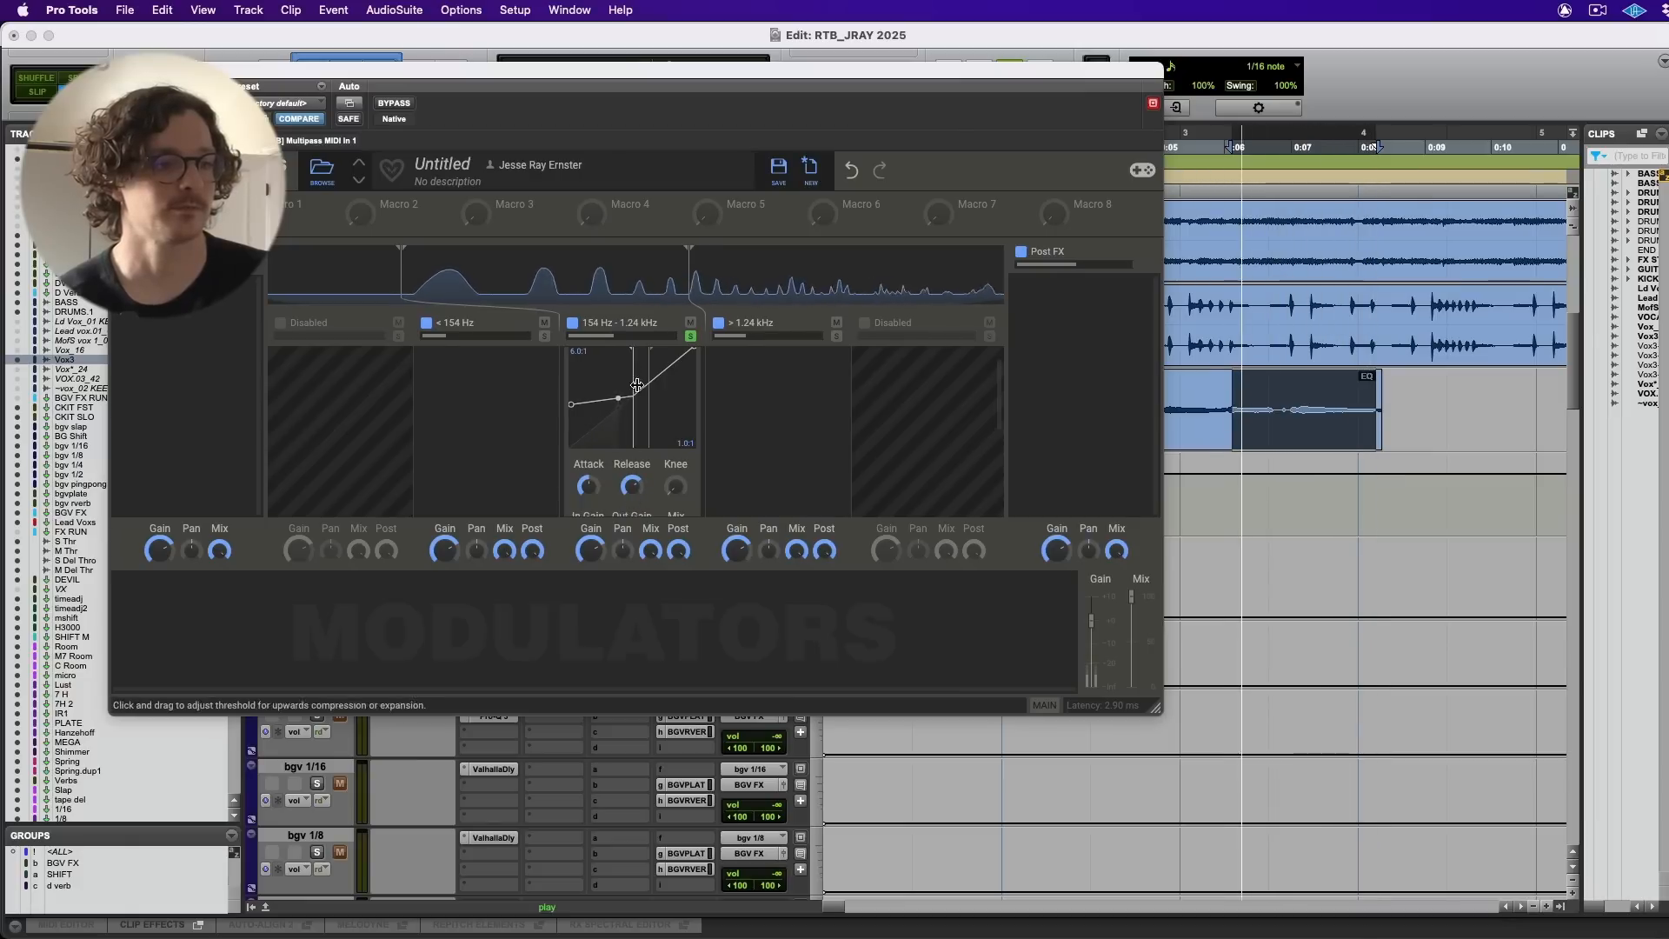
# - Unsolo the middle band and compare the full vocal with Multipass bypassed and active
pyautogui.press('space')
pyautogui.click(691, 338)
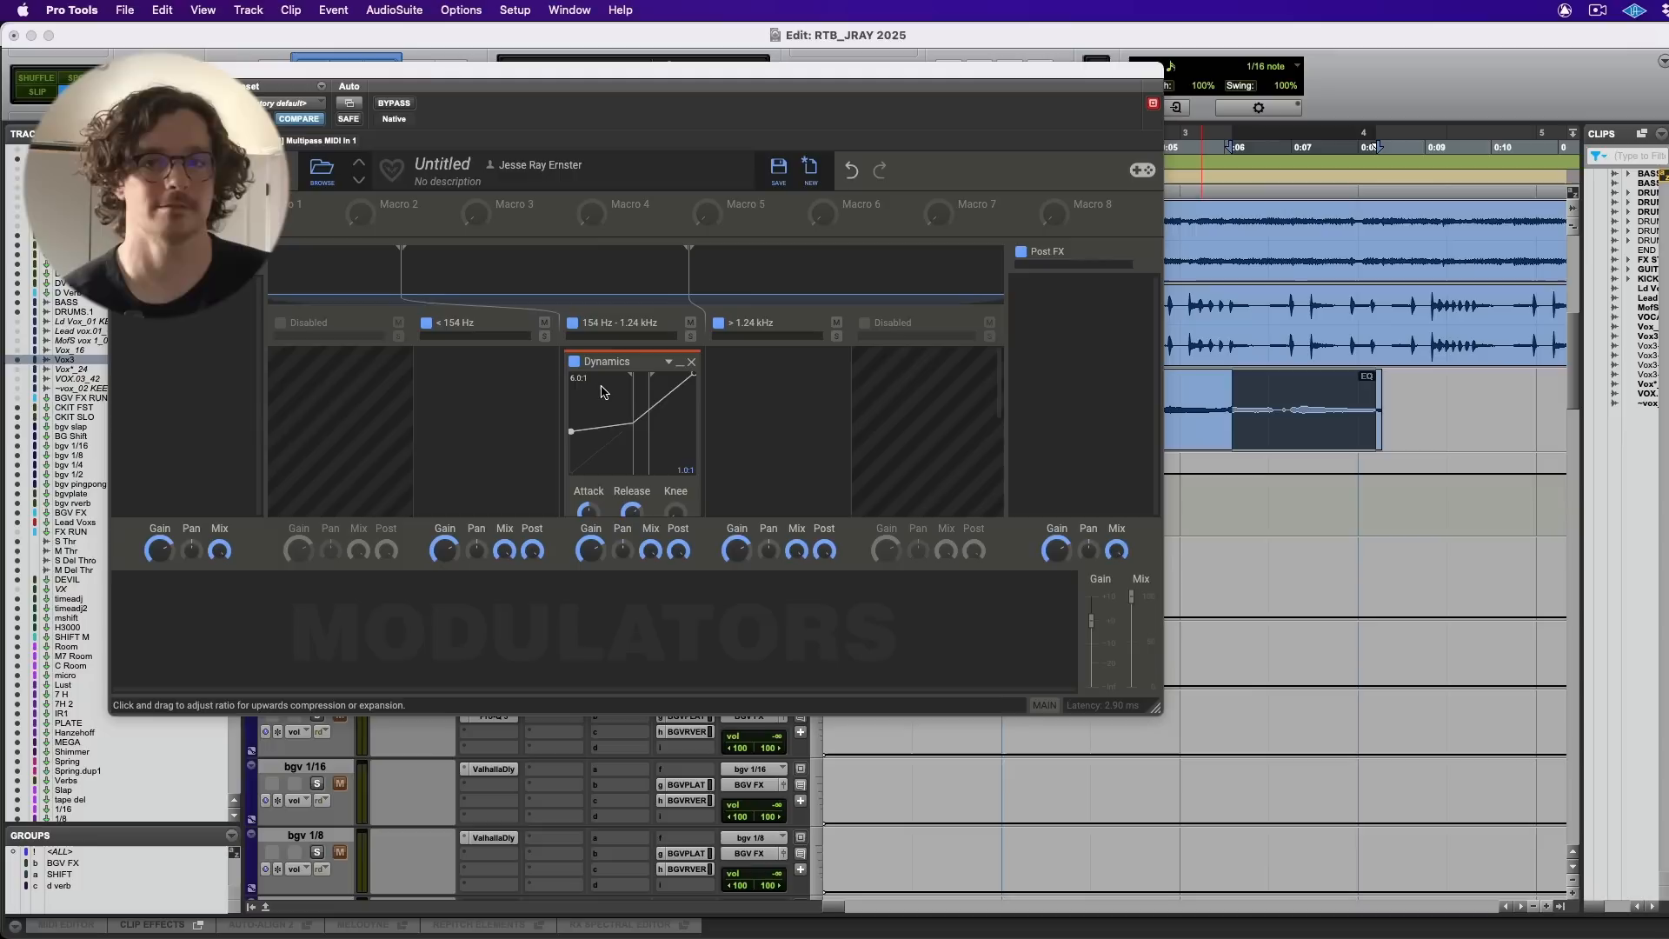
pyautogui.press('space')
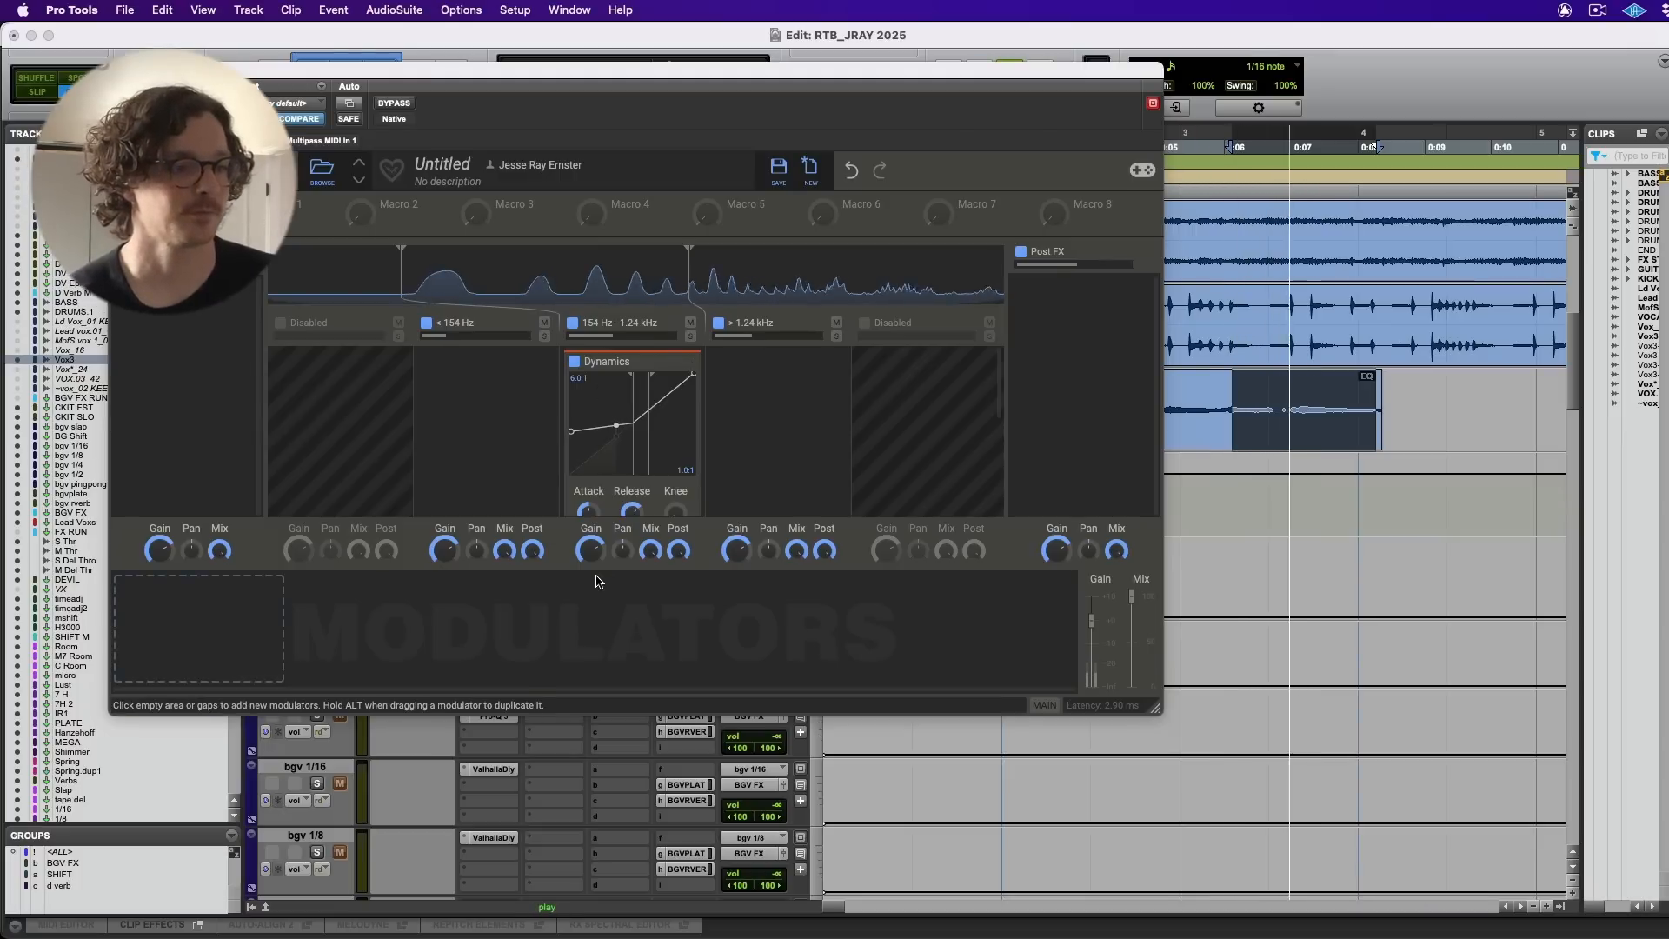
pyautogui.press('space')
pyautogui.click(1172, 436)
pyautogui.press('space')
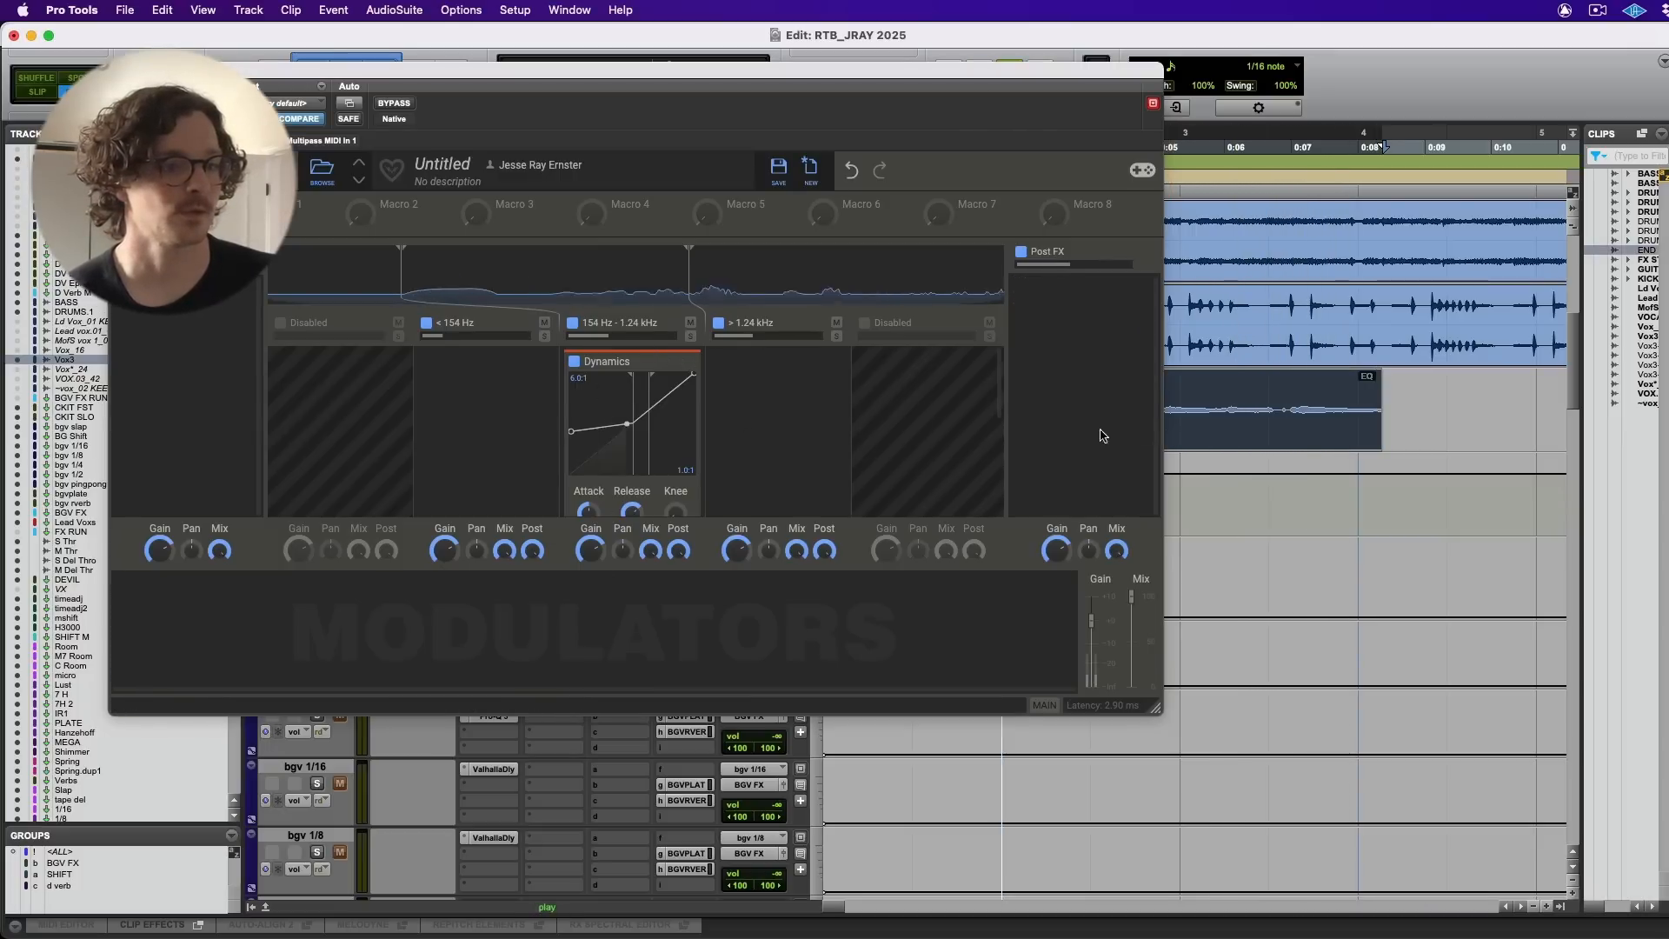
pyautogui.click(396, 104)
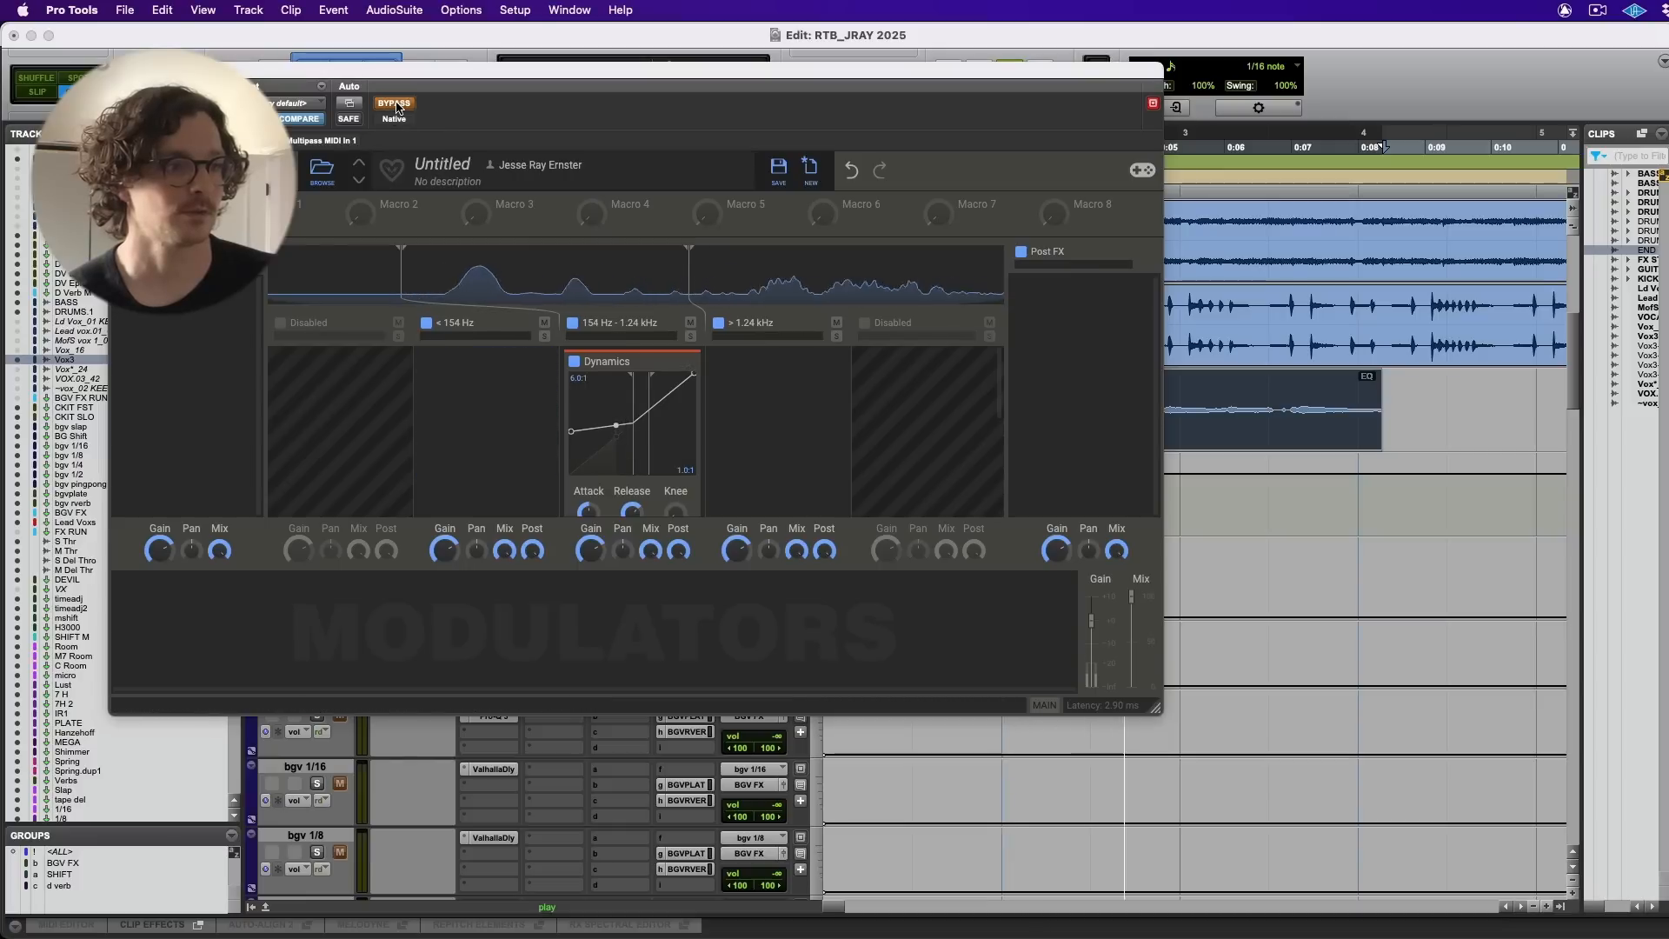
pyautogui.click(396, 104)
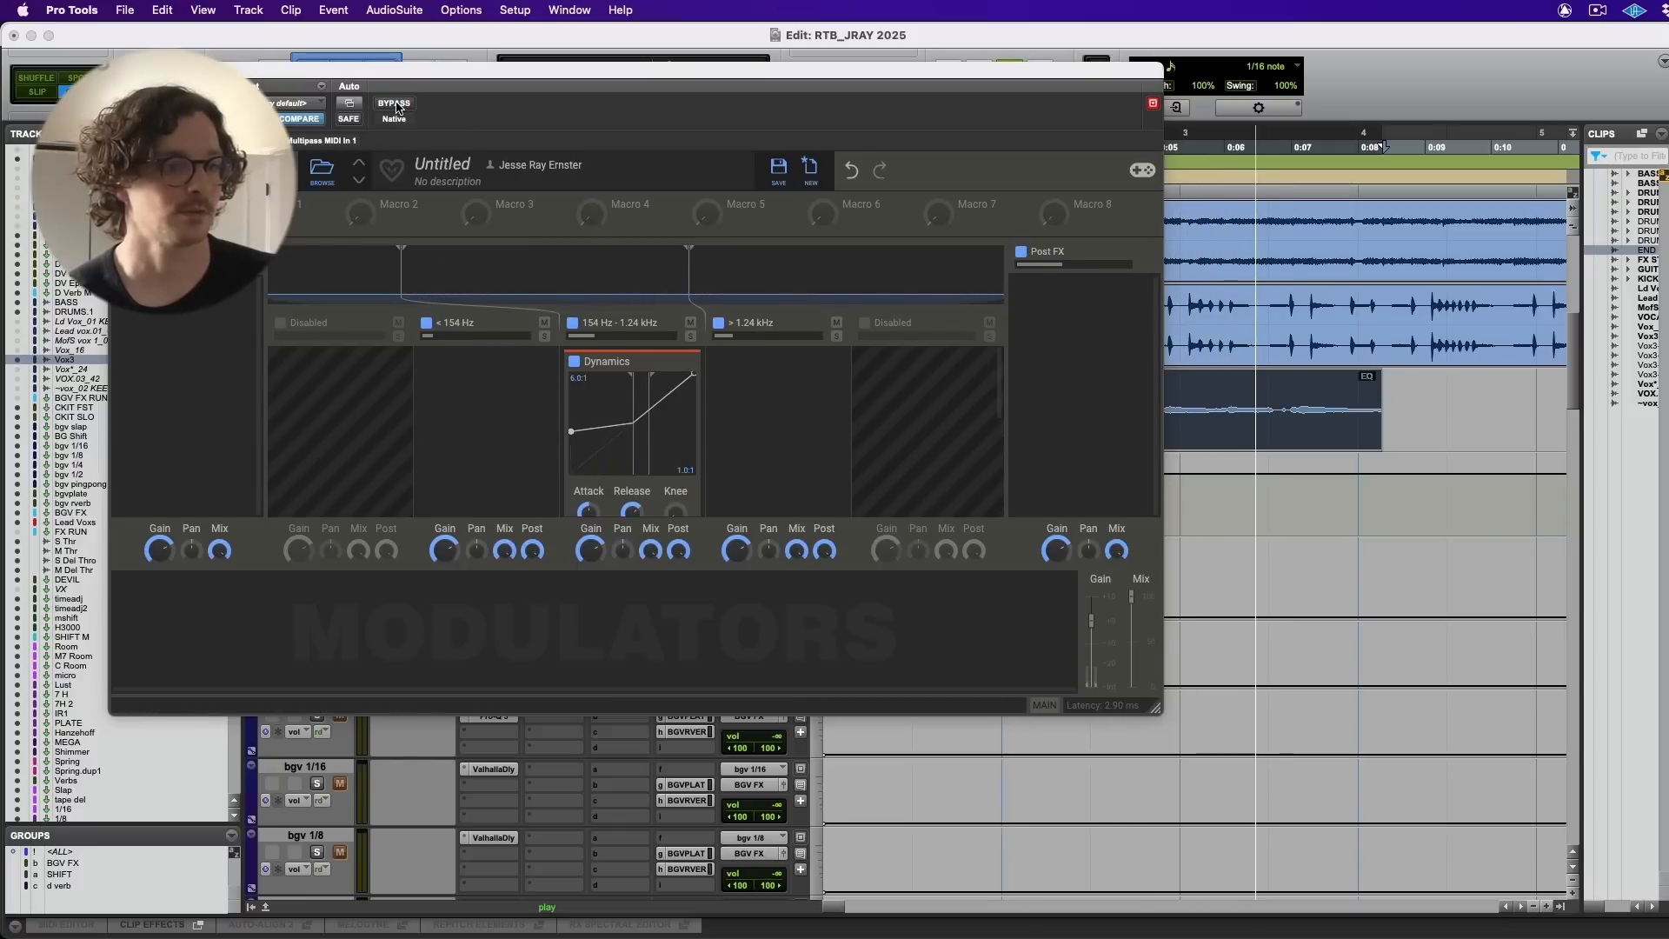
pyautogui.press('space')
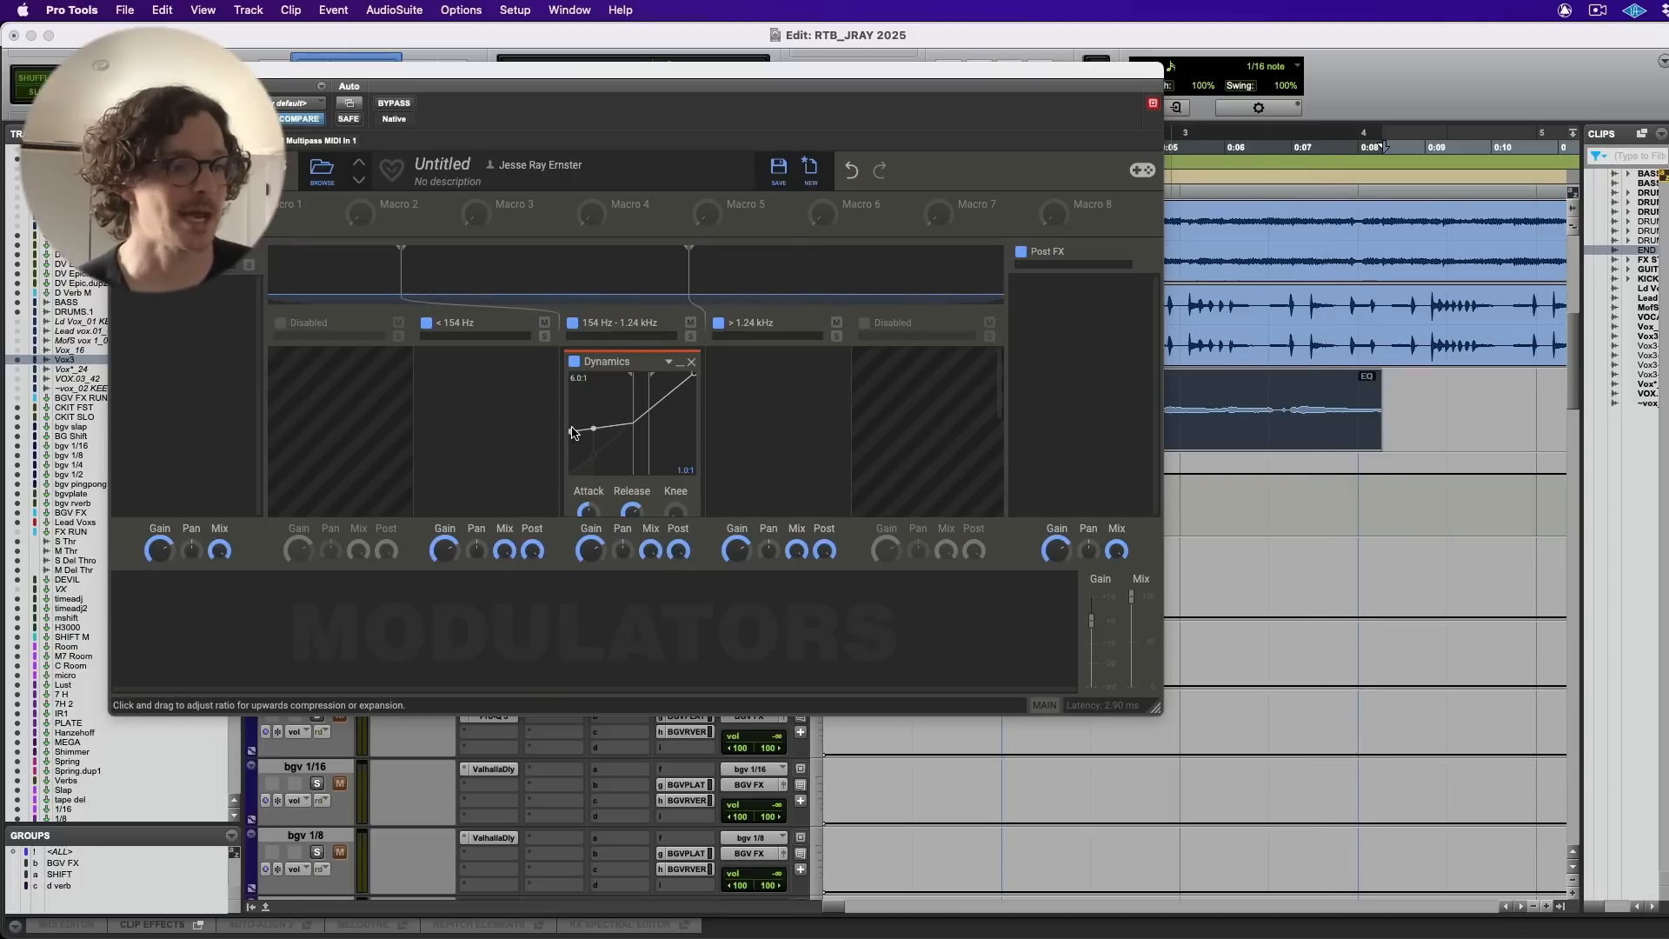
# - Set the upward compression ratio to 3.0:1 during playback
pyautogui.press('space')
pyautogui.moveTo(572, 436); pyautogui.dragTo(570, 460)
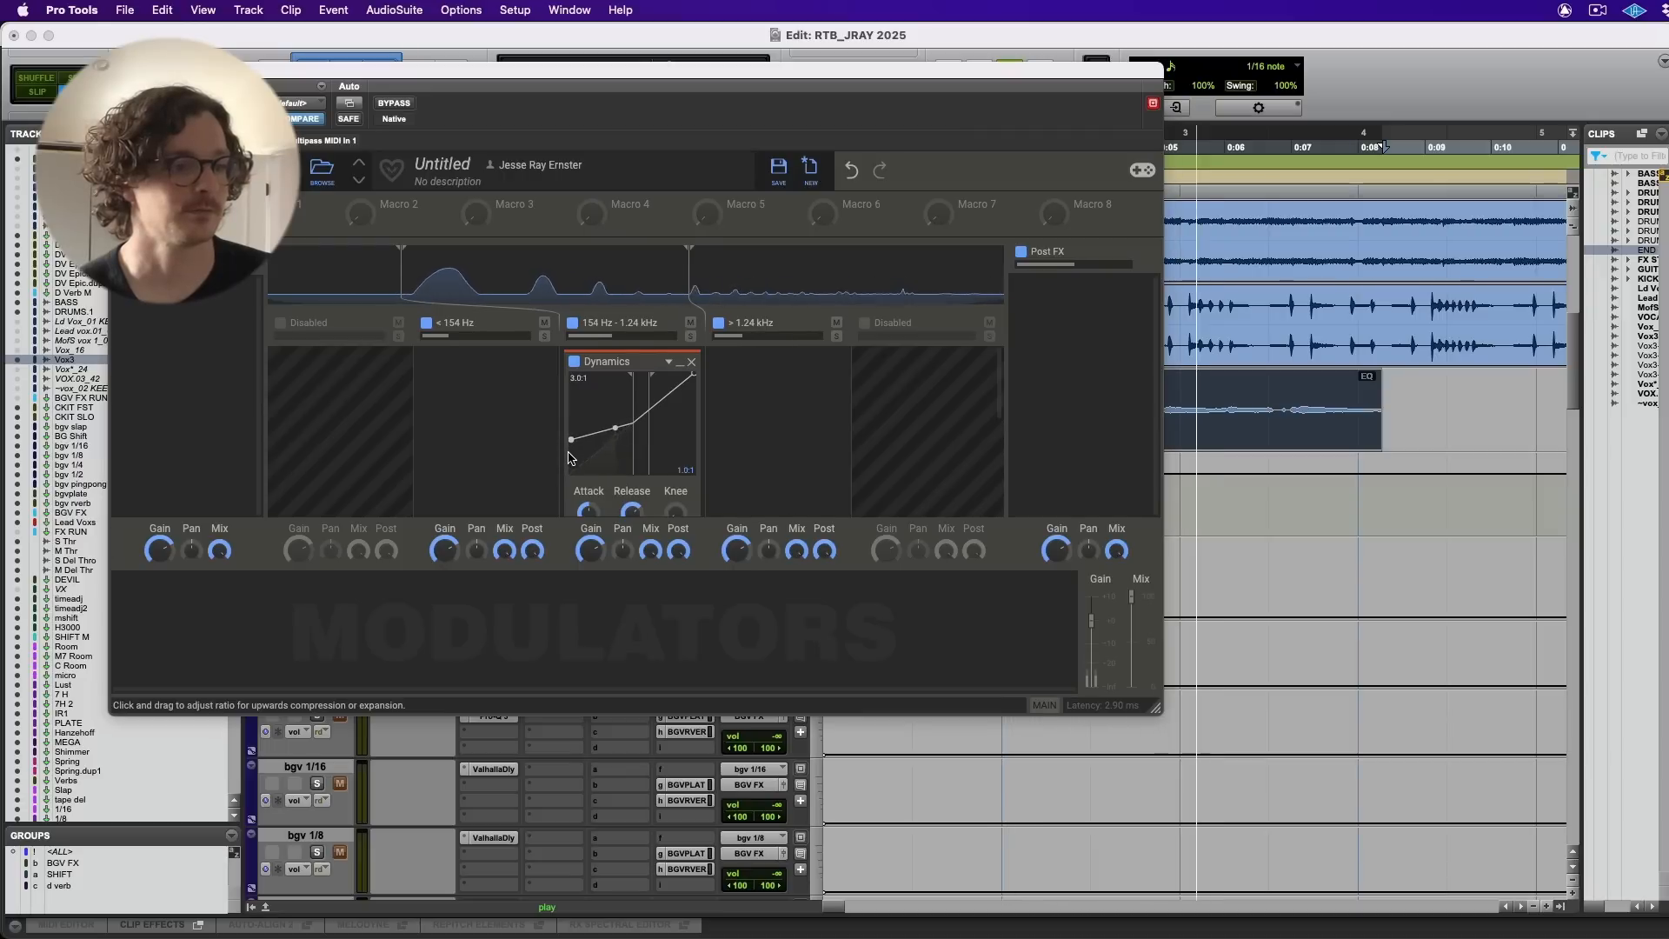
# - Split the vocal clip near the 0:06 mark to separate its ending
pyautogui.click(1222, 399)
pyautogui.press('space')
pyautogui.press('b')
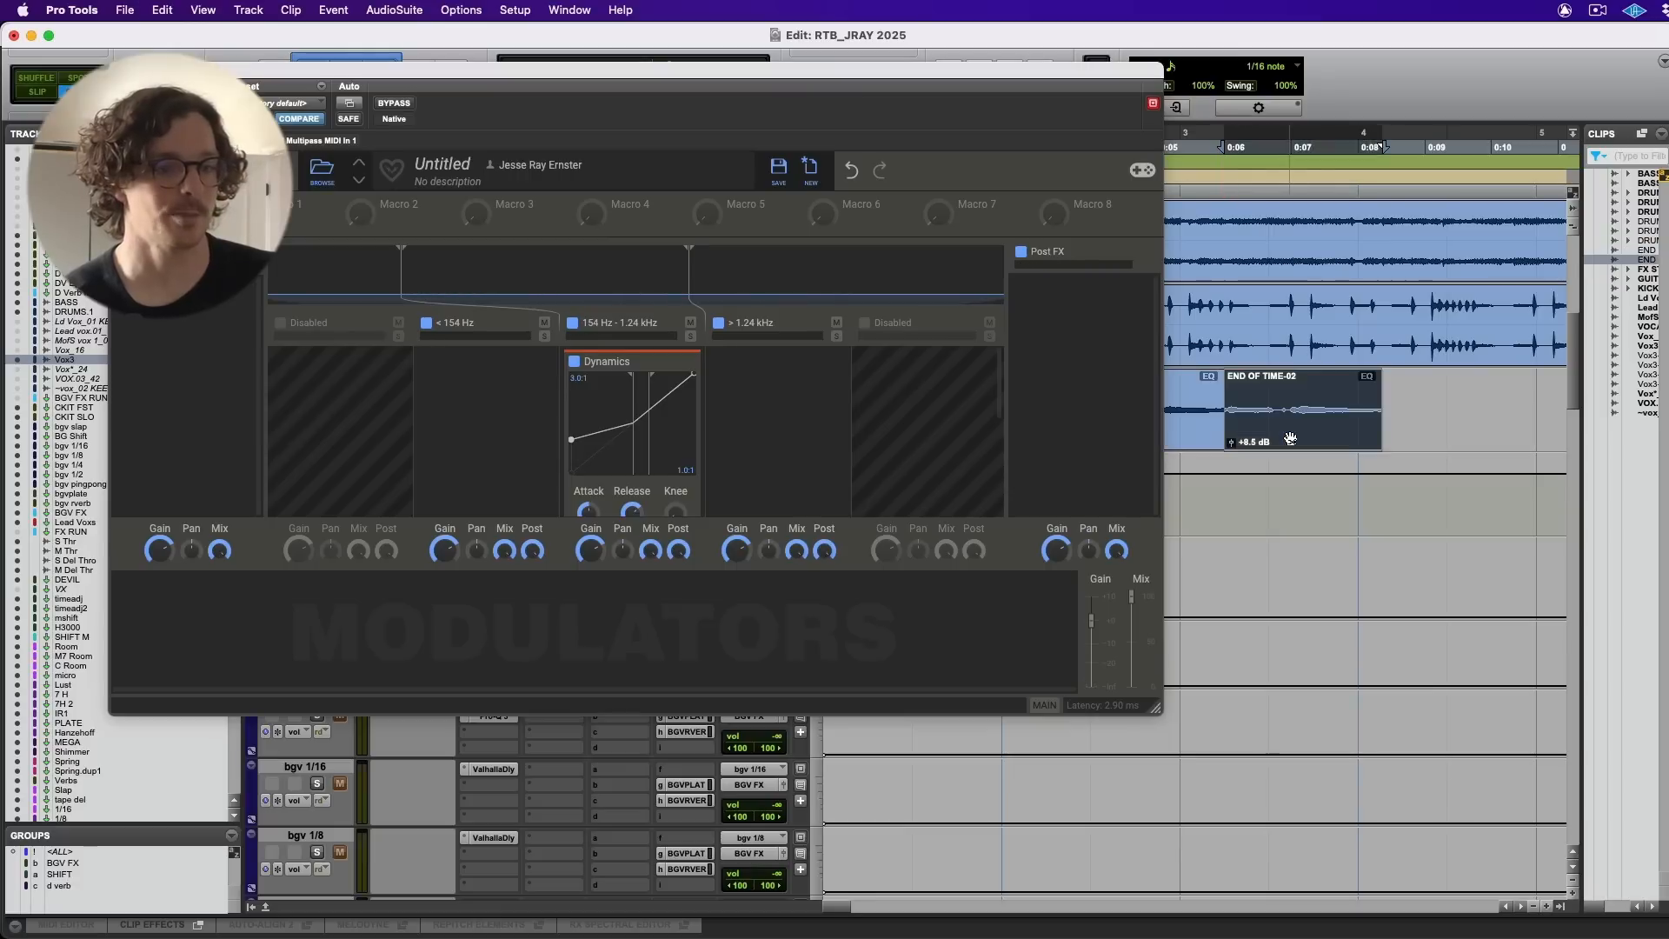
# - Play the separated vocal ending and compare it with Multipass bypassed and active
pyautogui.press('space')
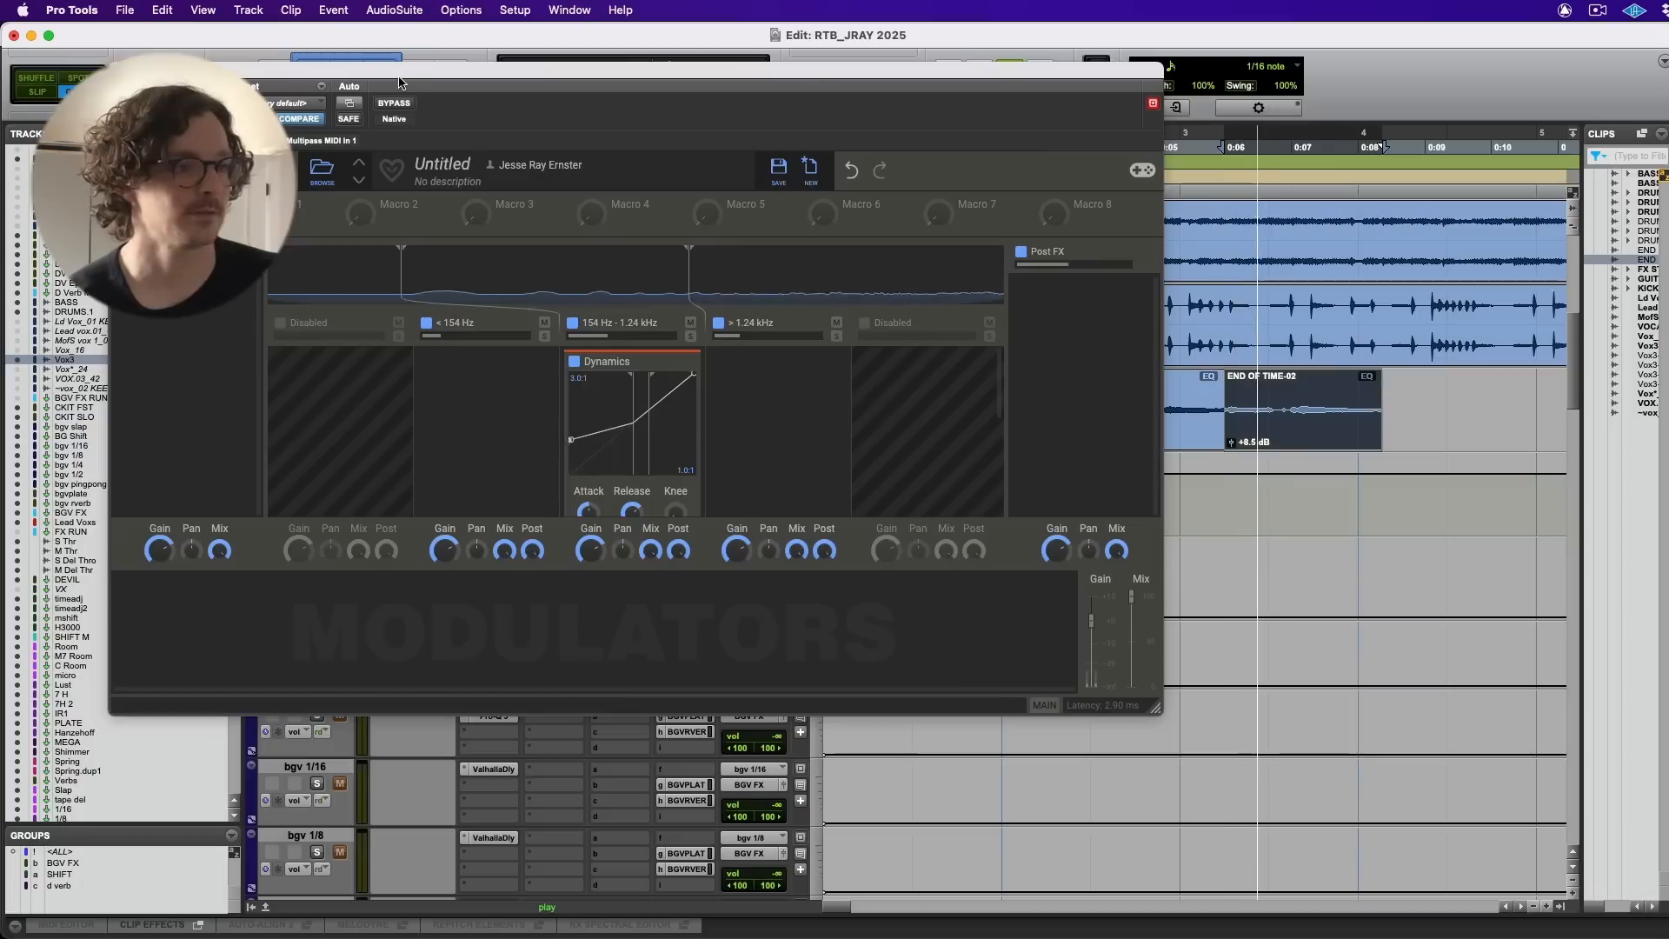
pyautogui.click(394, 103)
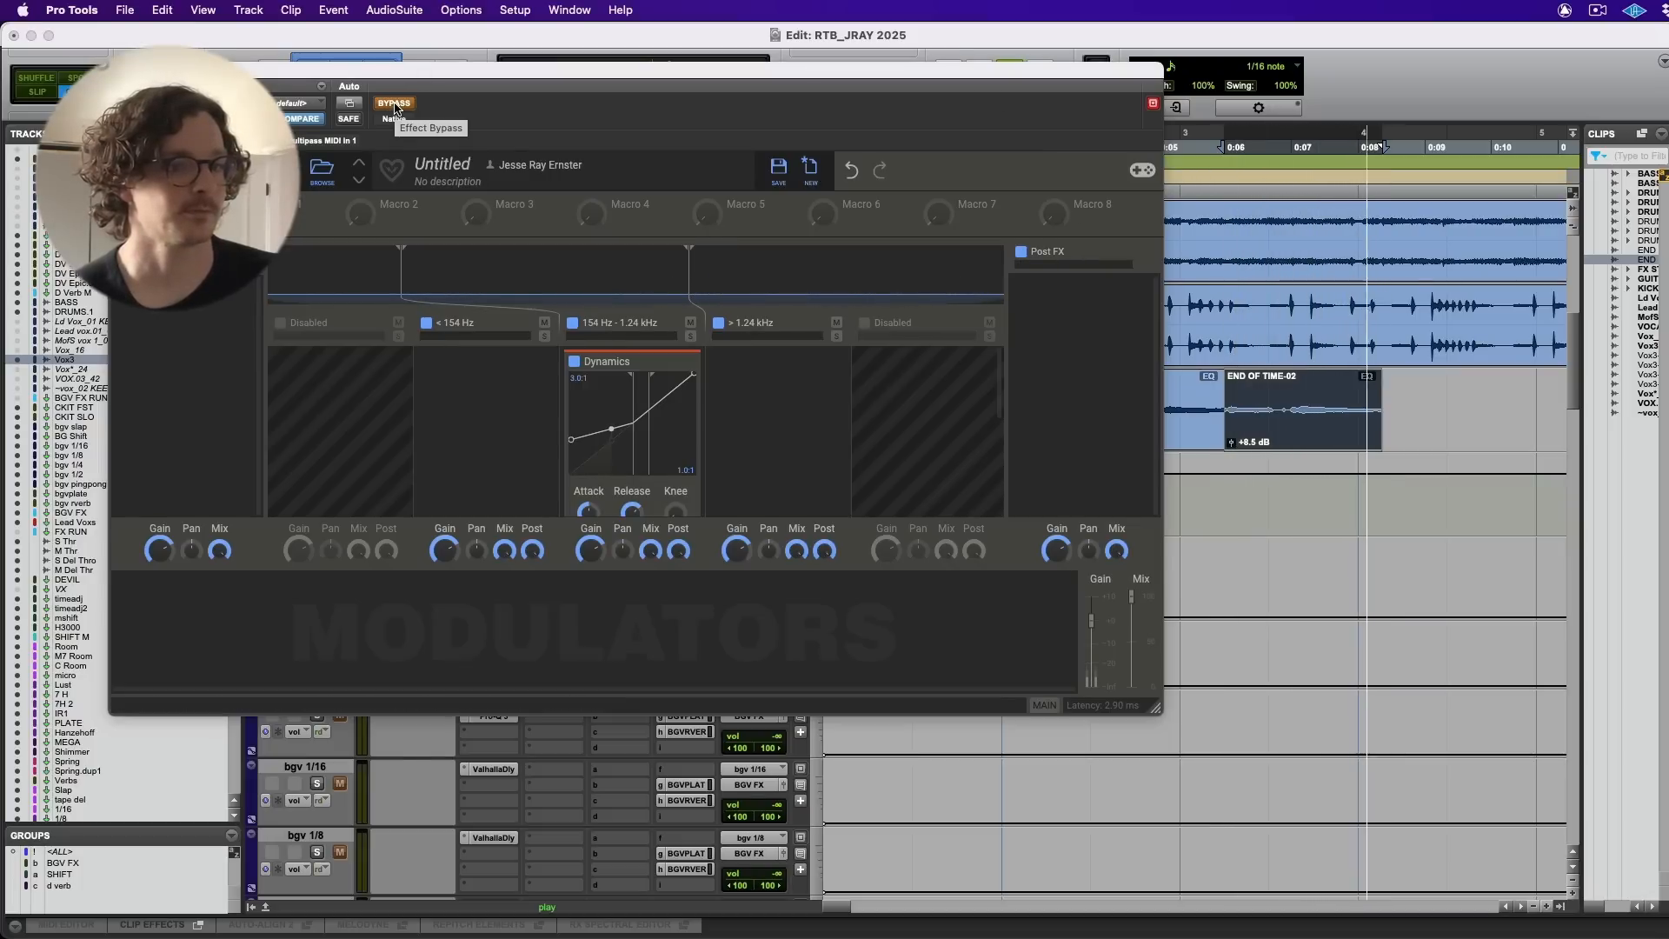
pyautogui.click(393, 103)
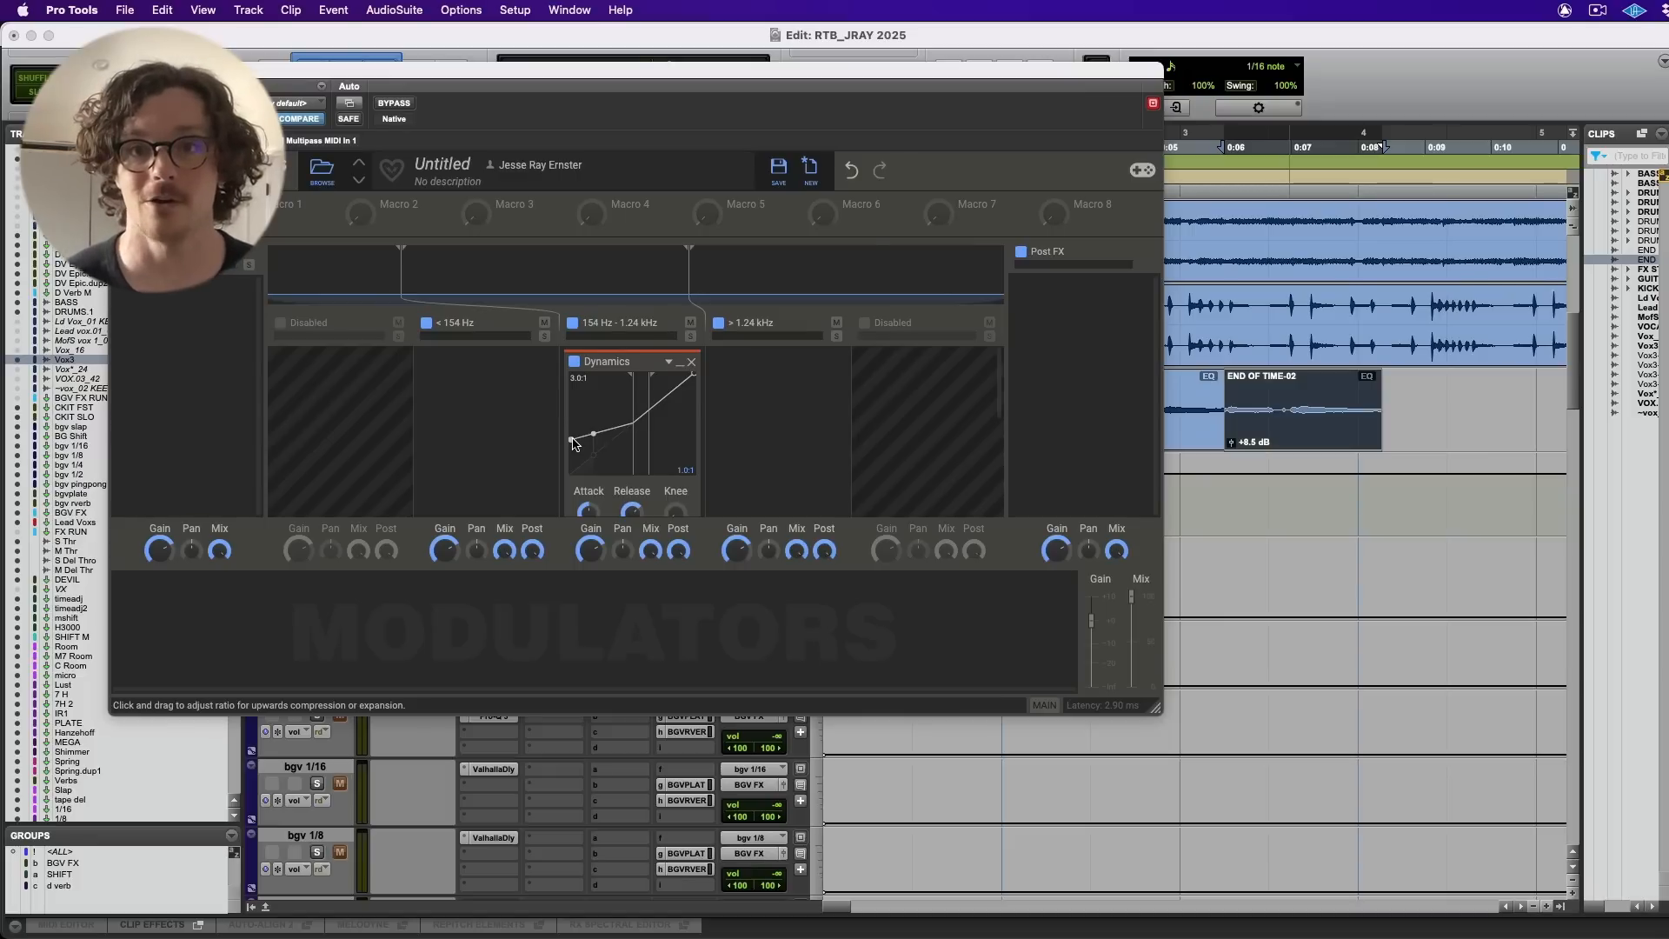
# - Close the Multipass window and move the STEAMDRIVER plugin window of the CKIT FST track slightly higher
pyautogui.press('super+w')
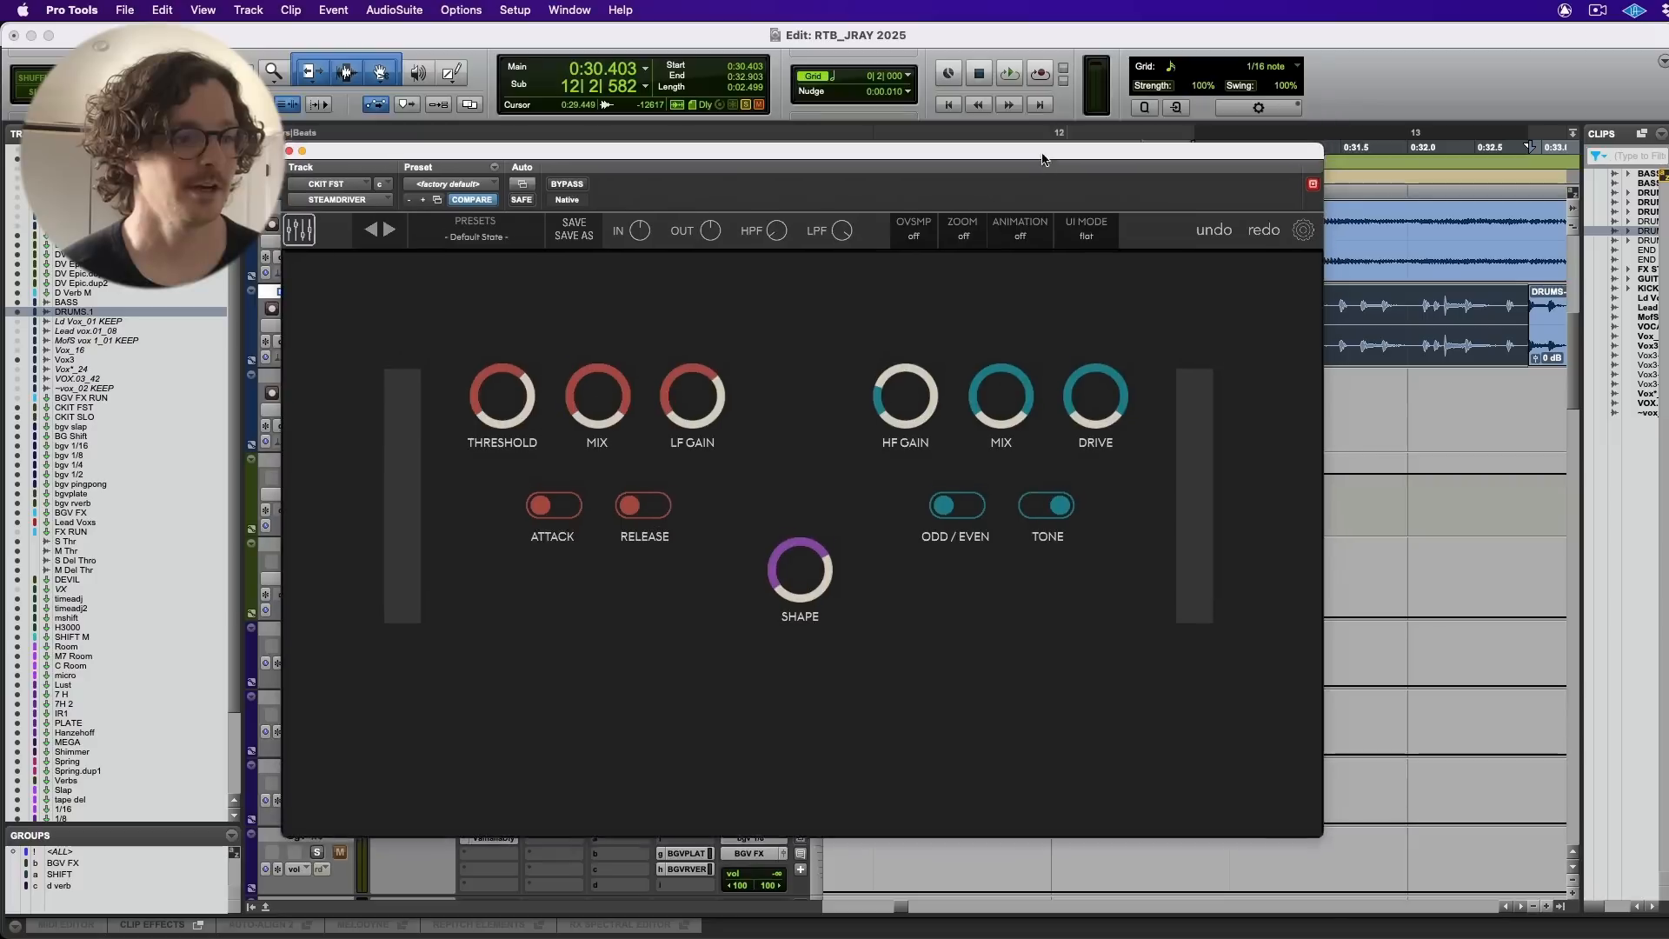
pyautogui.moveTo(1042, 161); pyautogui.dragTo(1047, 129)
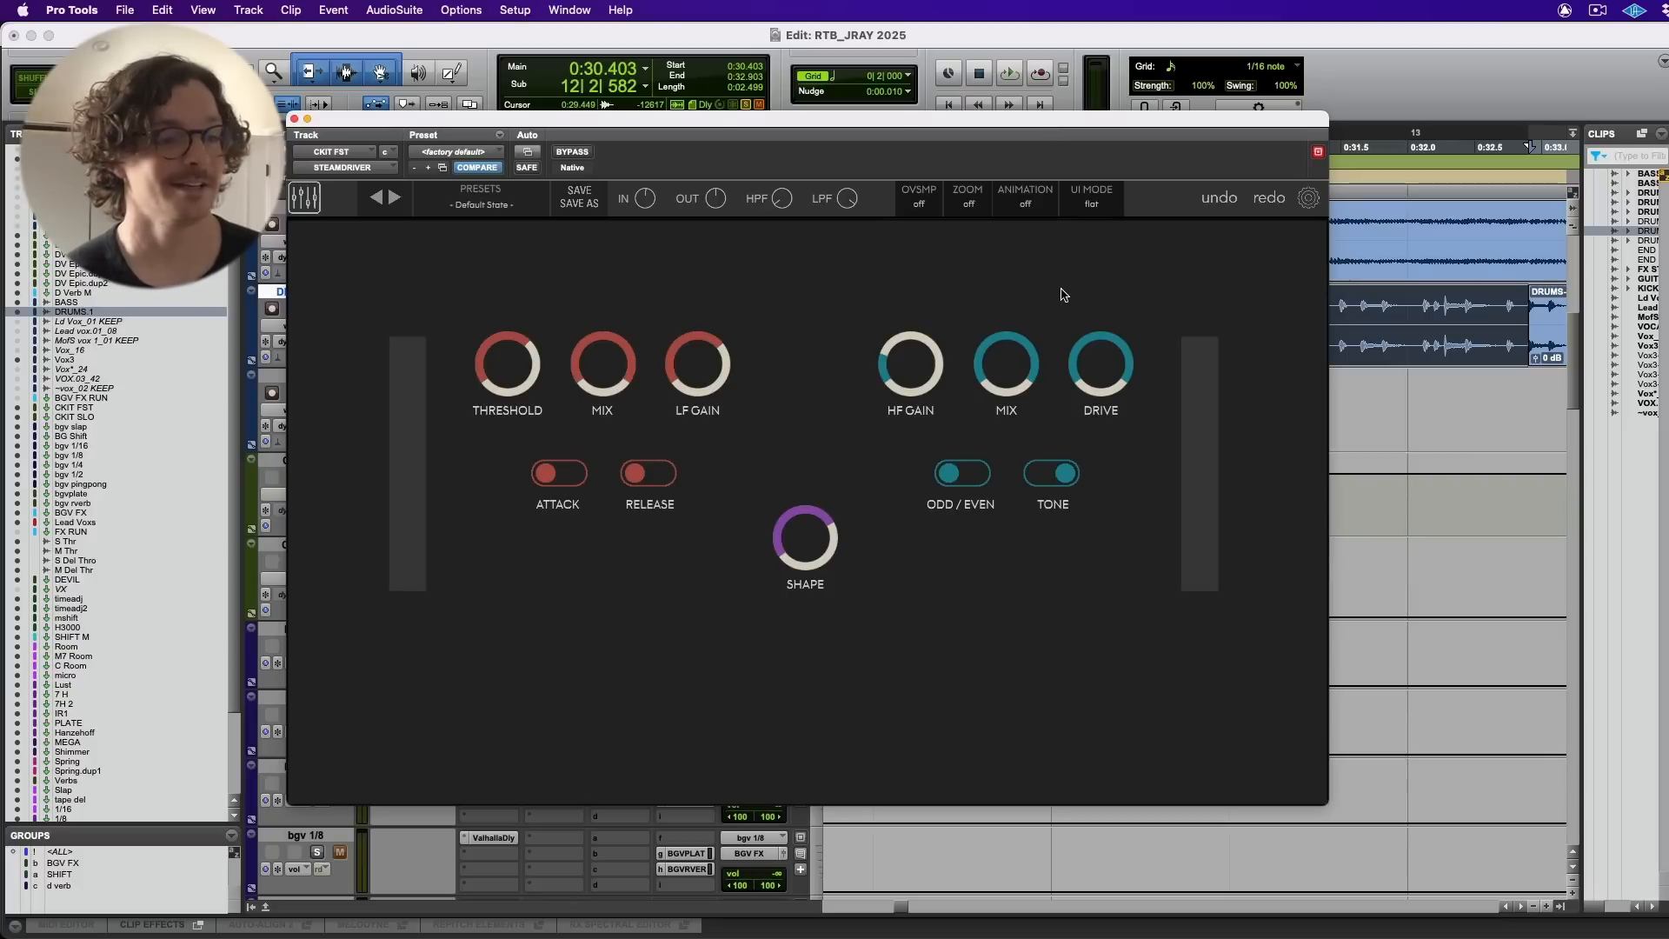
# - Preview STEAMDRIVER's fun UI mode, return it to flat, and close the plugin window
pyautogui.click(1093, 203)
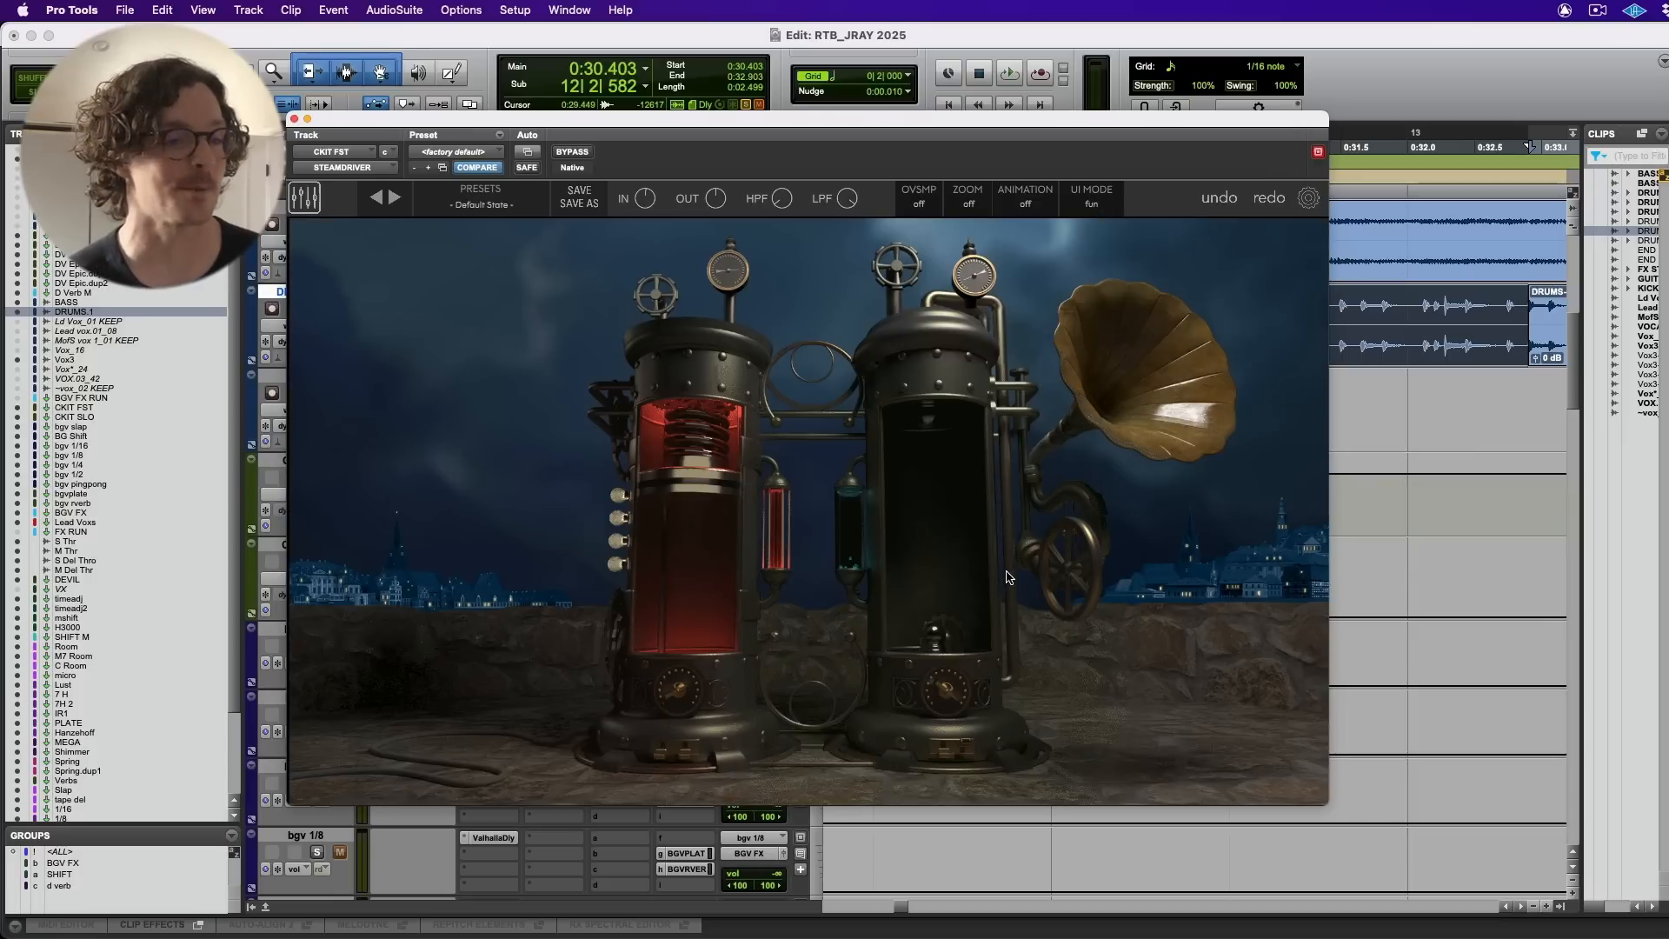
pyautogui.click(1094, 204)
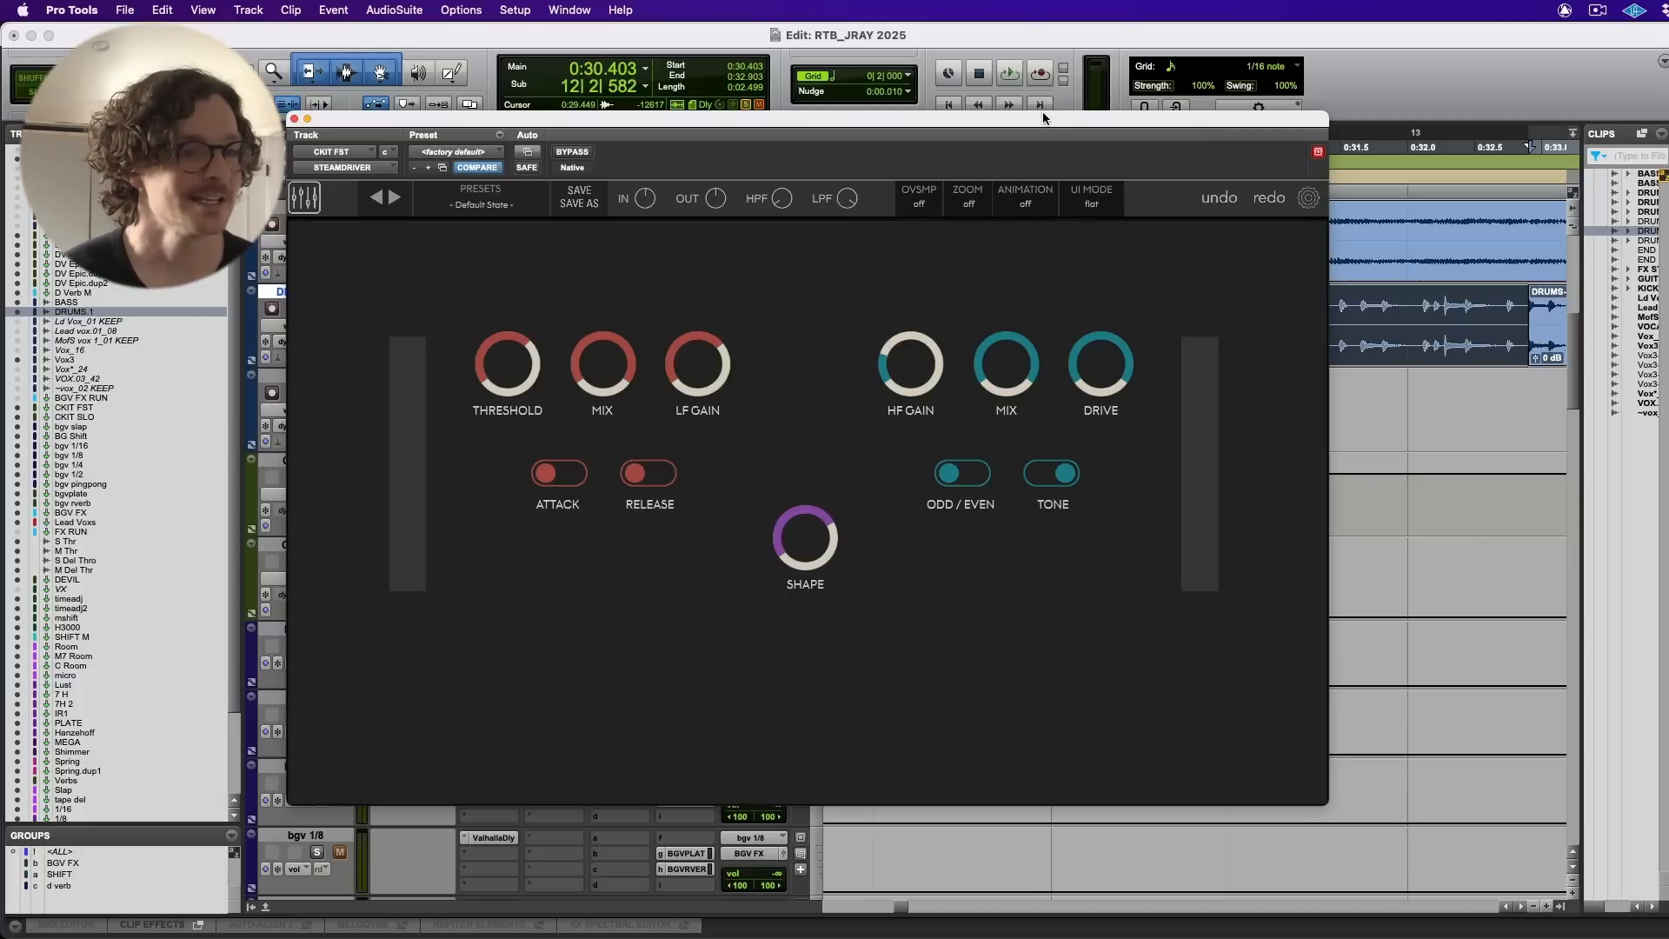
pyautogui.moveTo(1043, 118); pyautogui.dragTo(1132, 94)
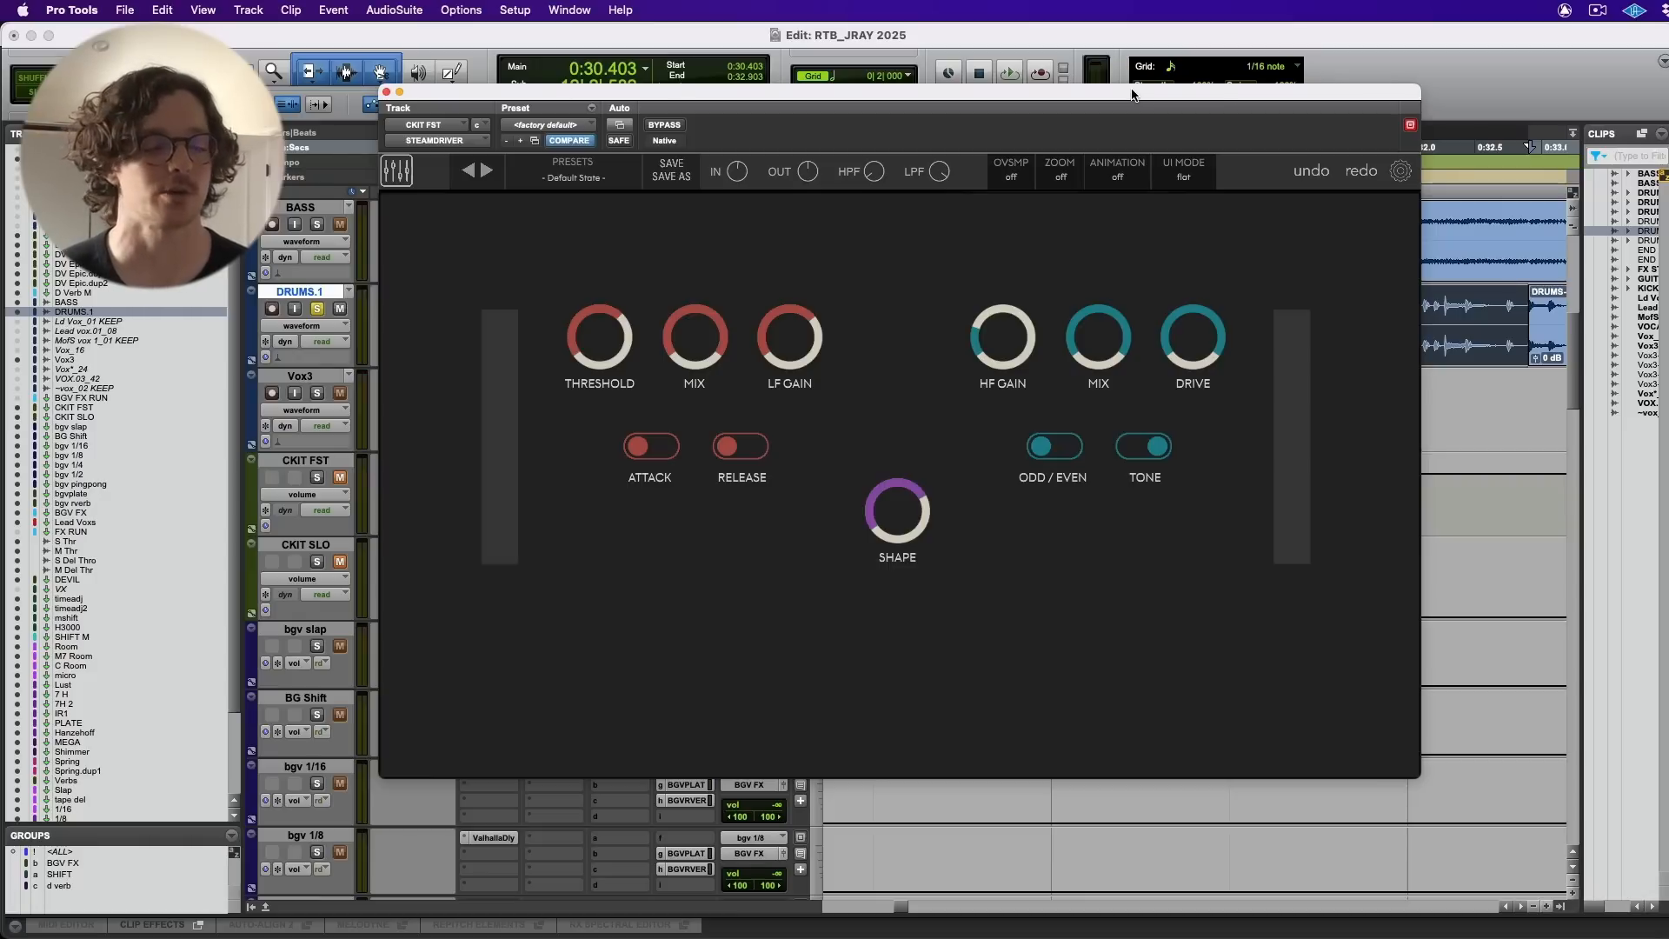
pyautogui.press('super+w')
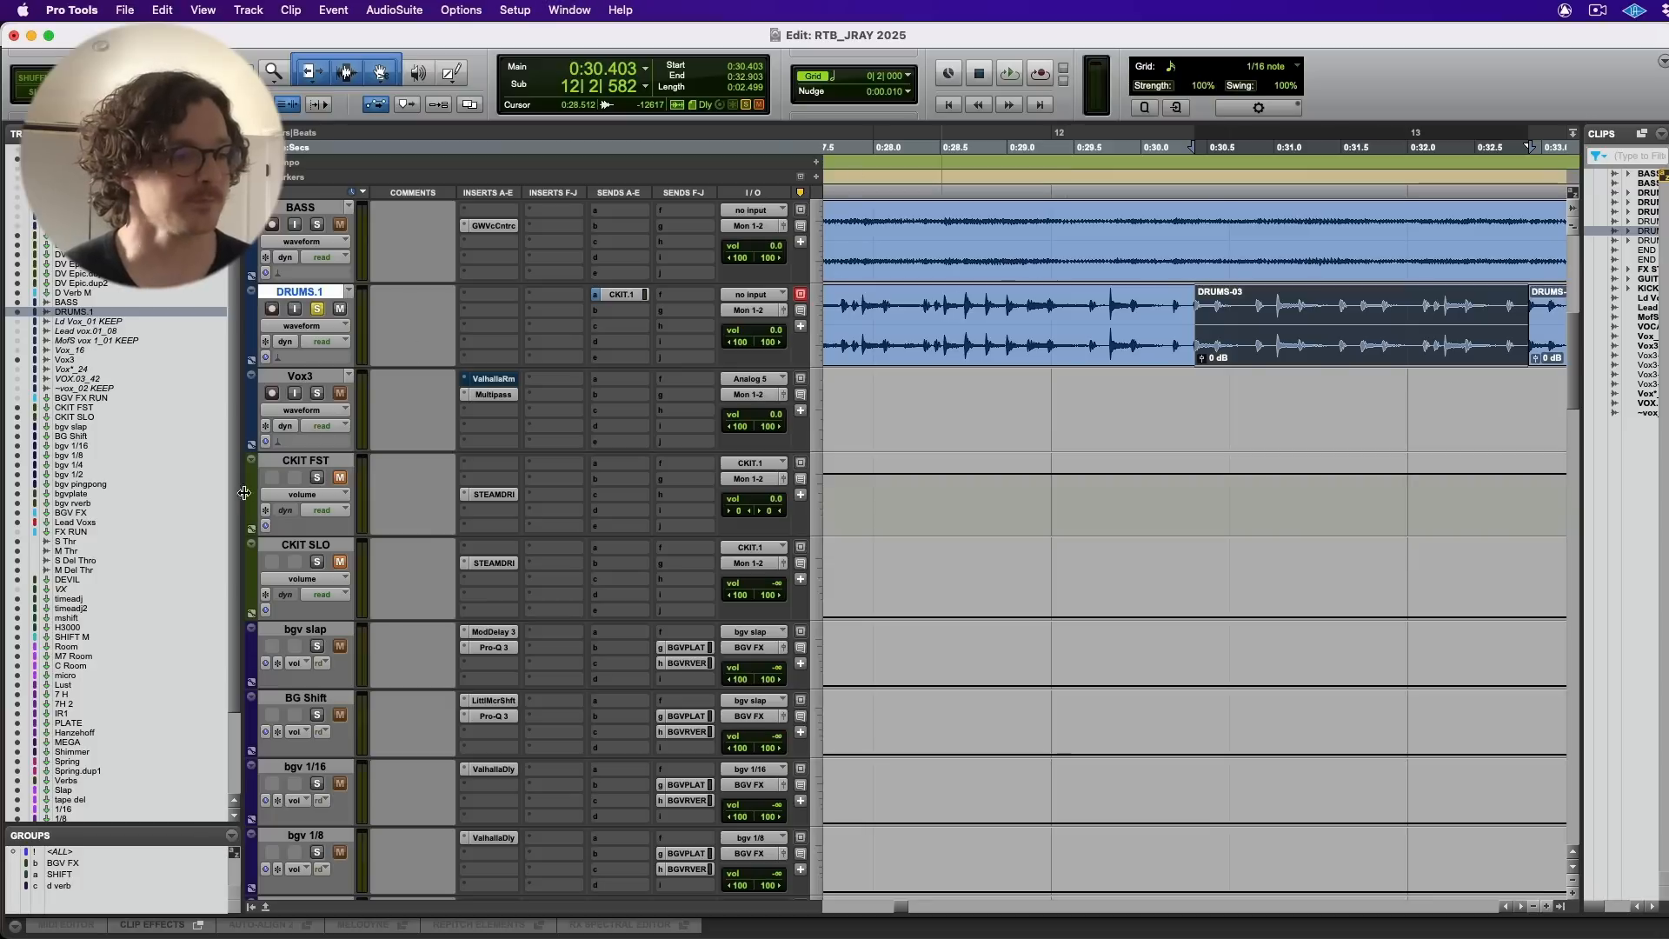
# - Play the selected DRUMS-03 clip on the soloed DRUMS.1 track
pyautogui.hscroll(5, 1102, 382)
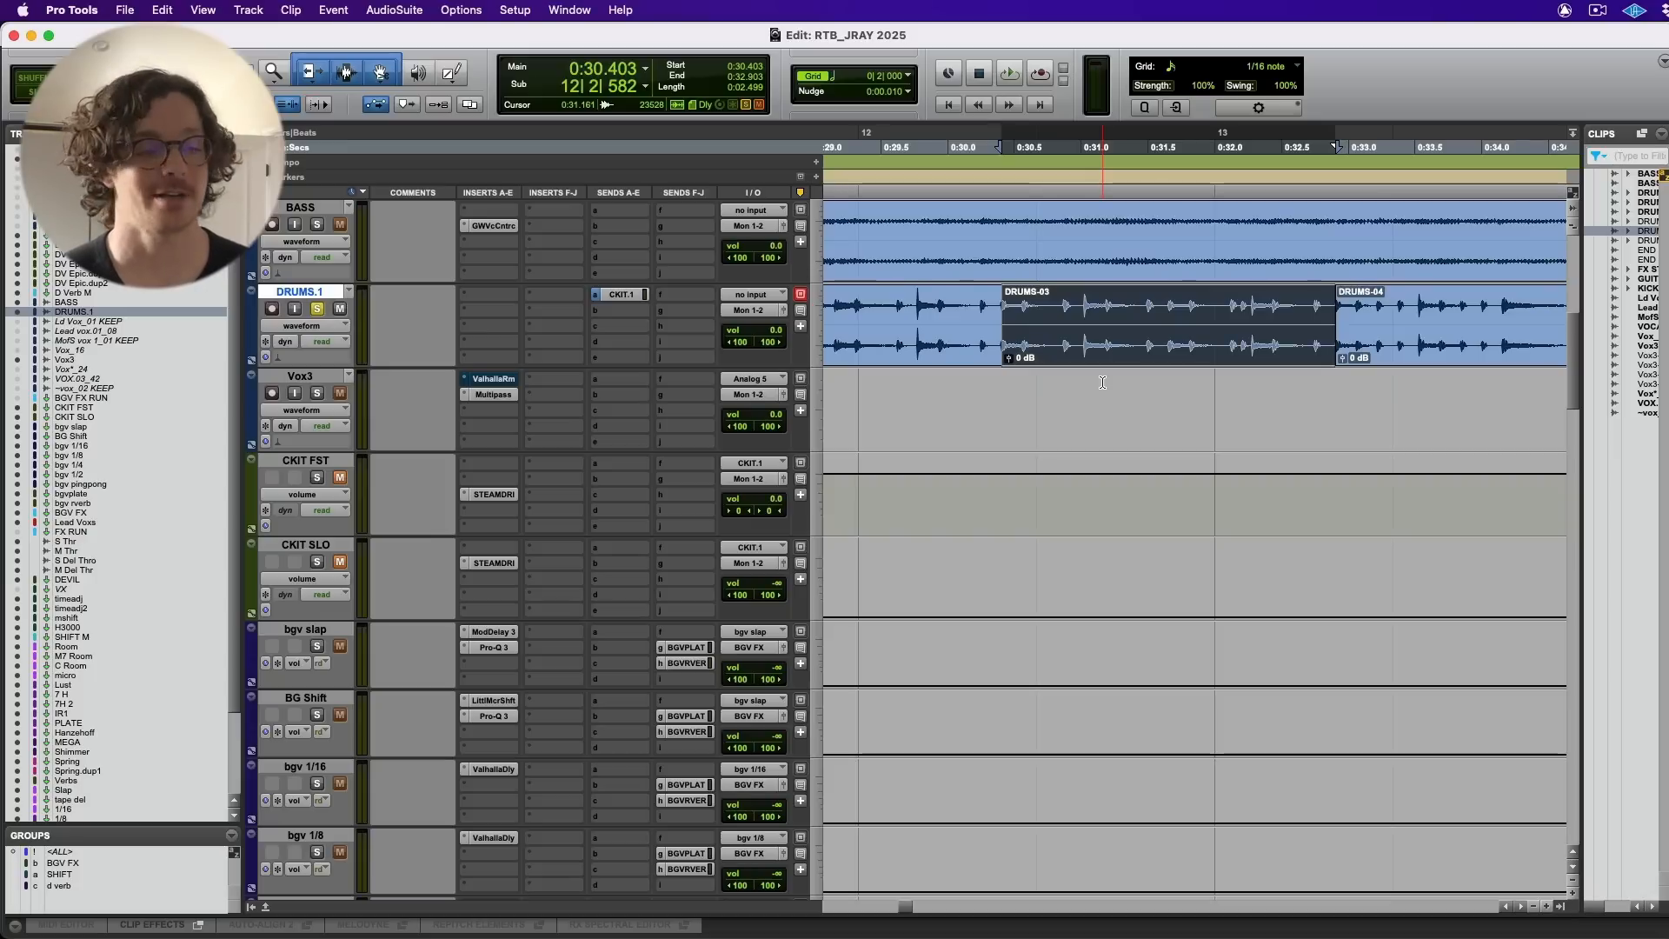
pyautogui.press('space')
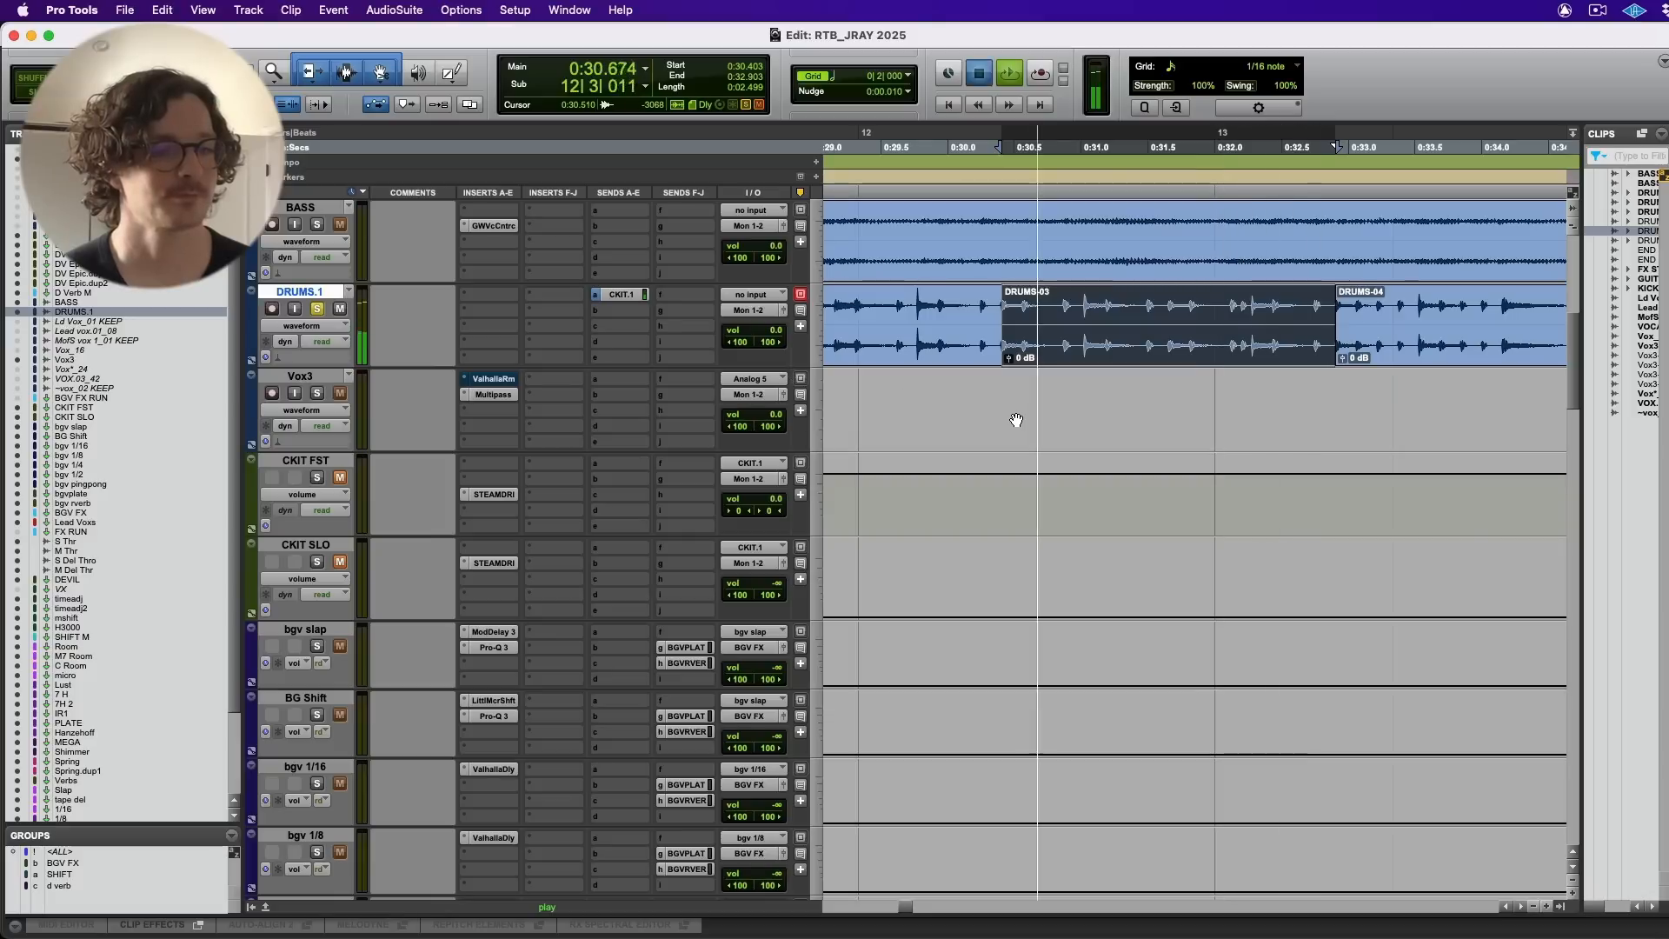
pyautogui.press('space')
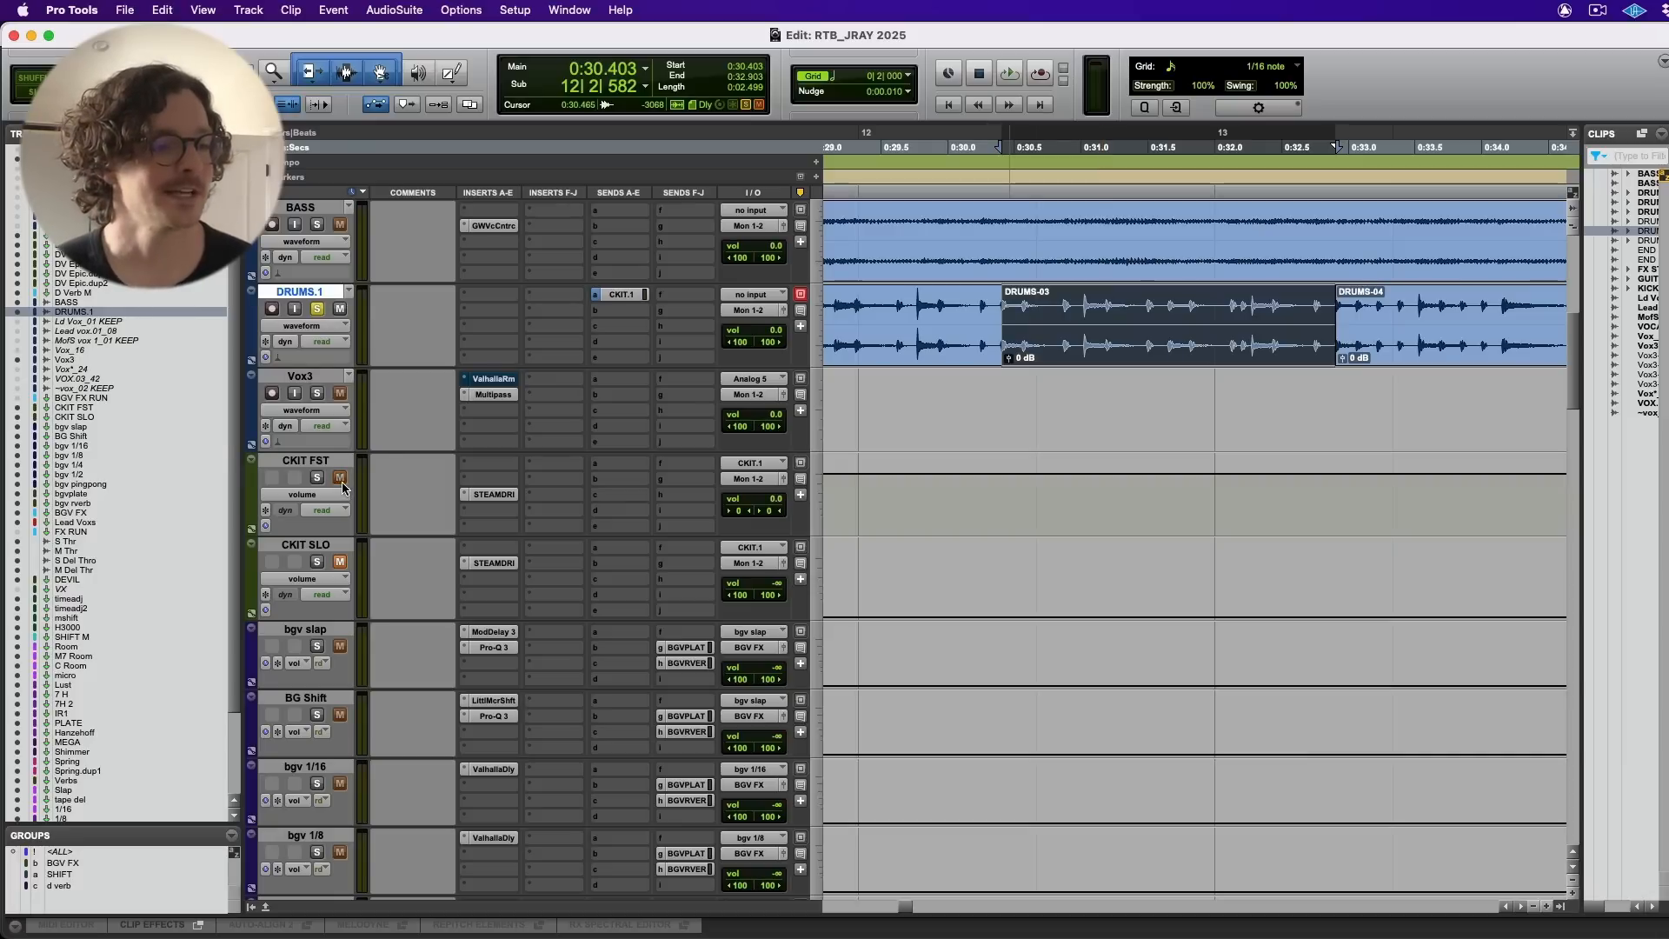
# - Look at the CKIT.1 send of the DRUMS.1 track and close its window
pyautogui.click(628, 298)
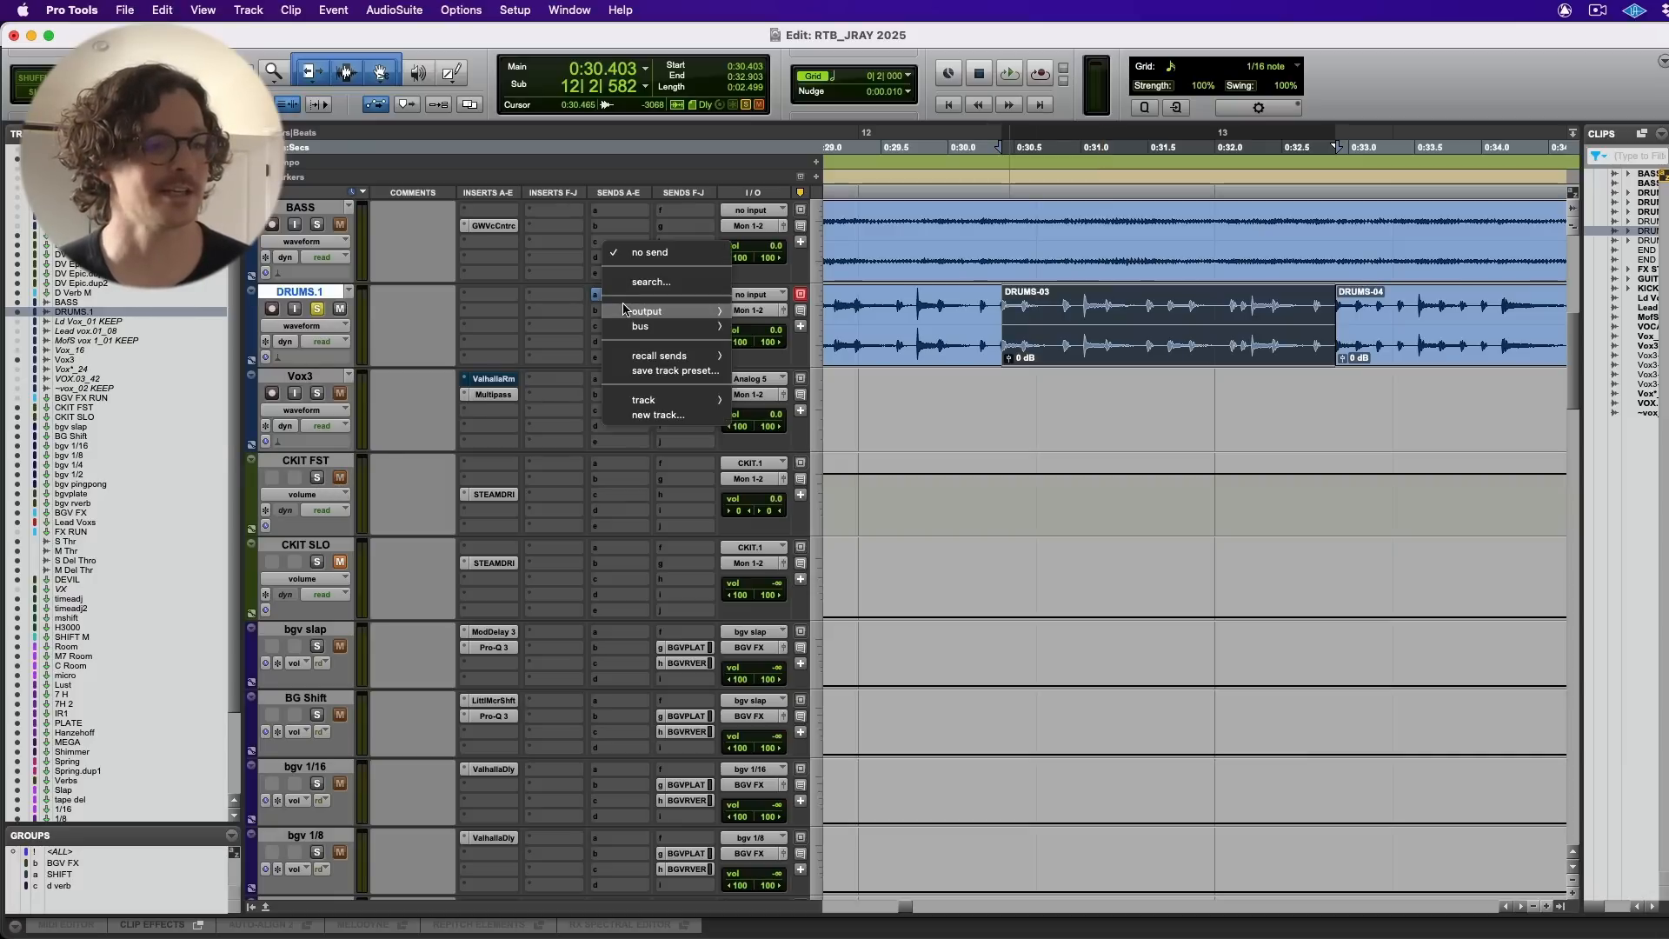
pyautogui.click(630, 302)
pyautogui.click(627, 299)
pyautogui.press('super+w')
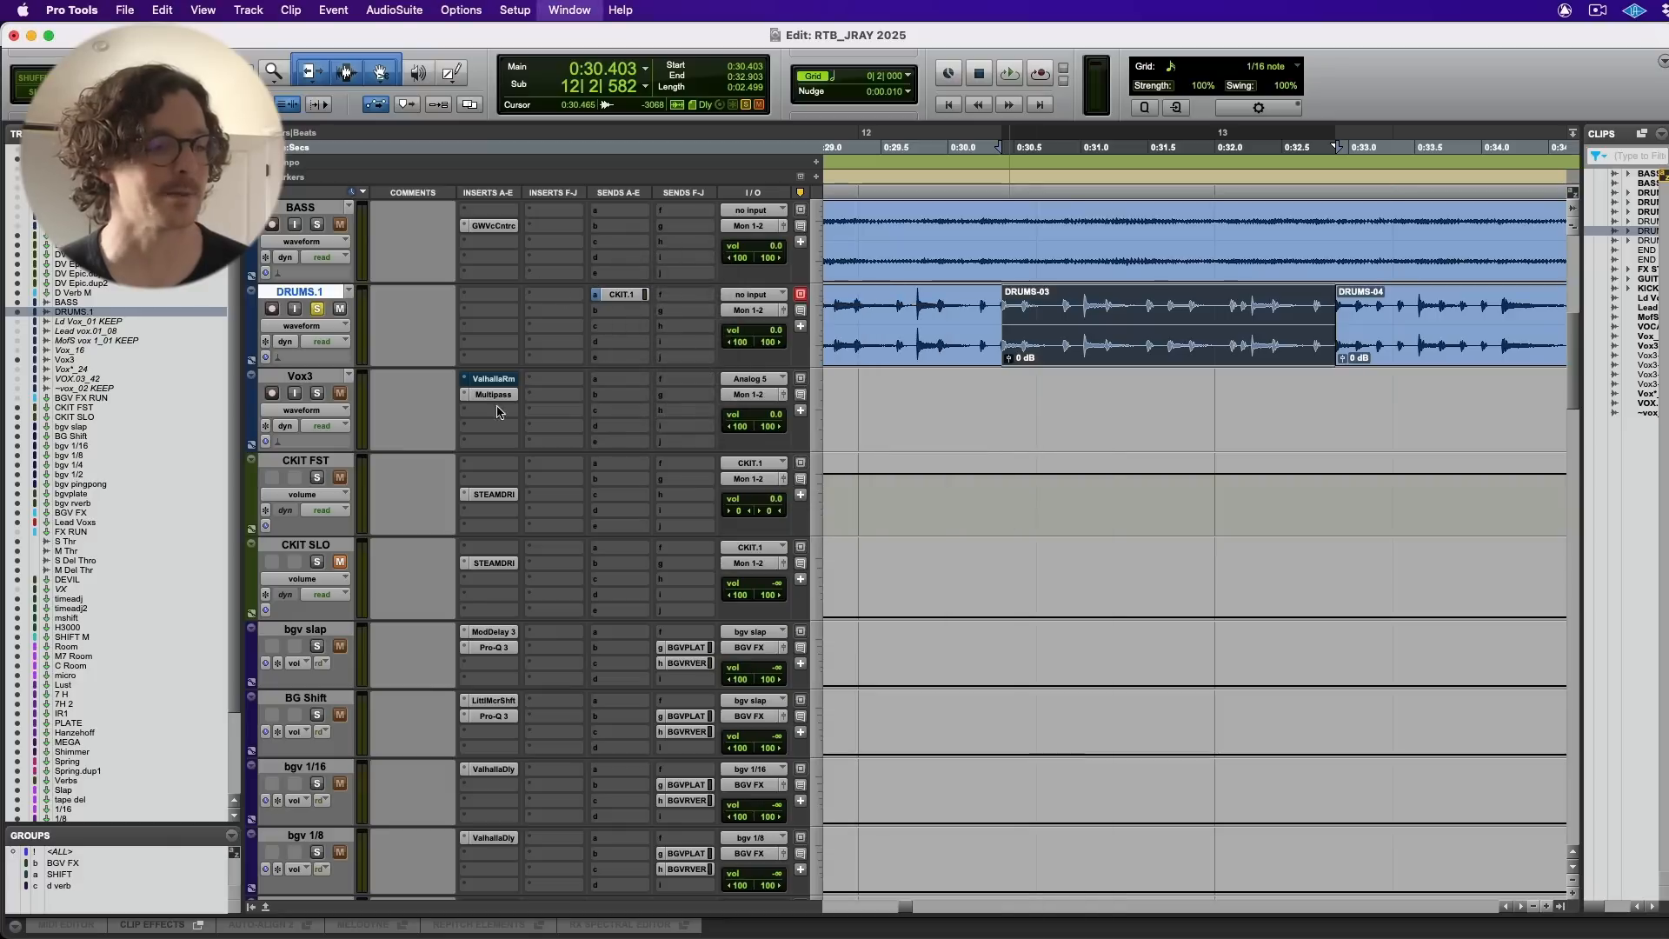
# - Solo the CKIT FST track and play the drums with its STEAMDRIVER plugin open
pyautogui.click(317, 478)
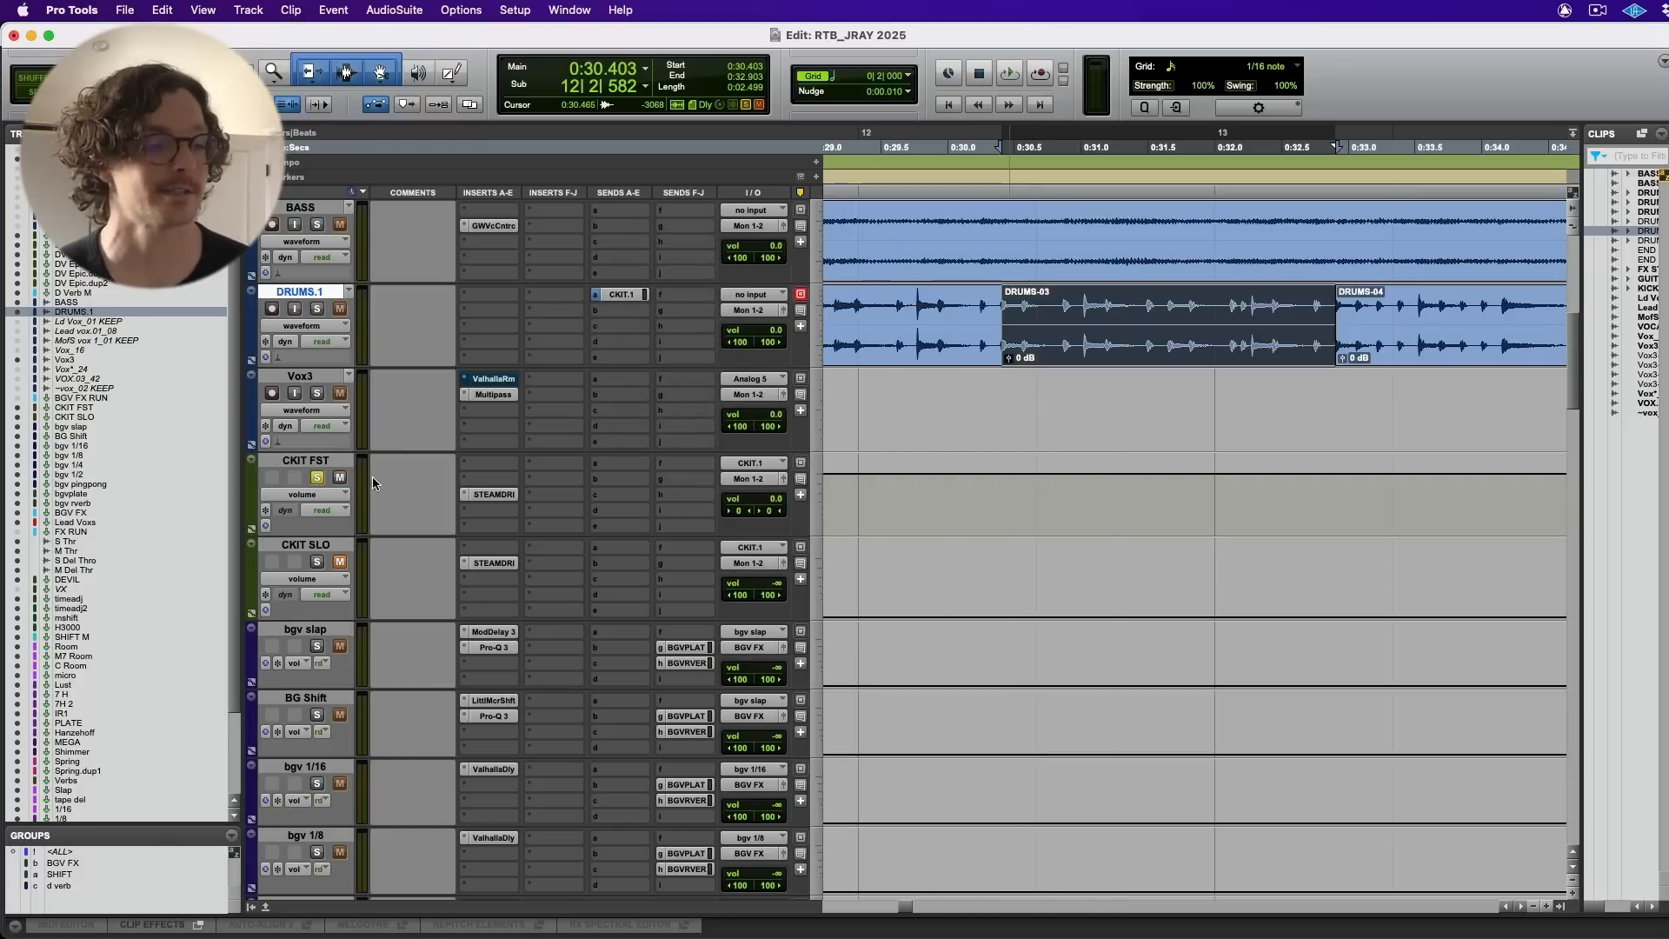
pyautogui.click(494, 494)
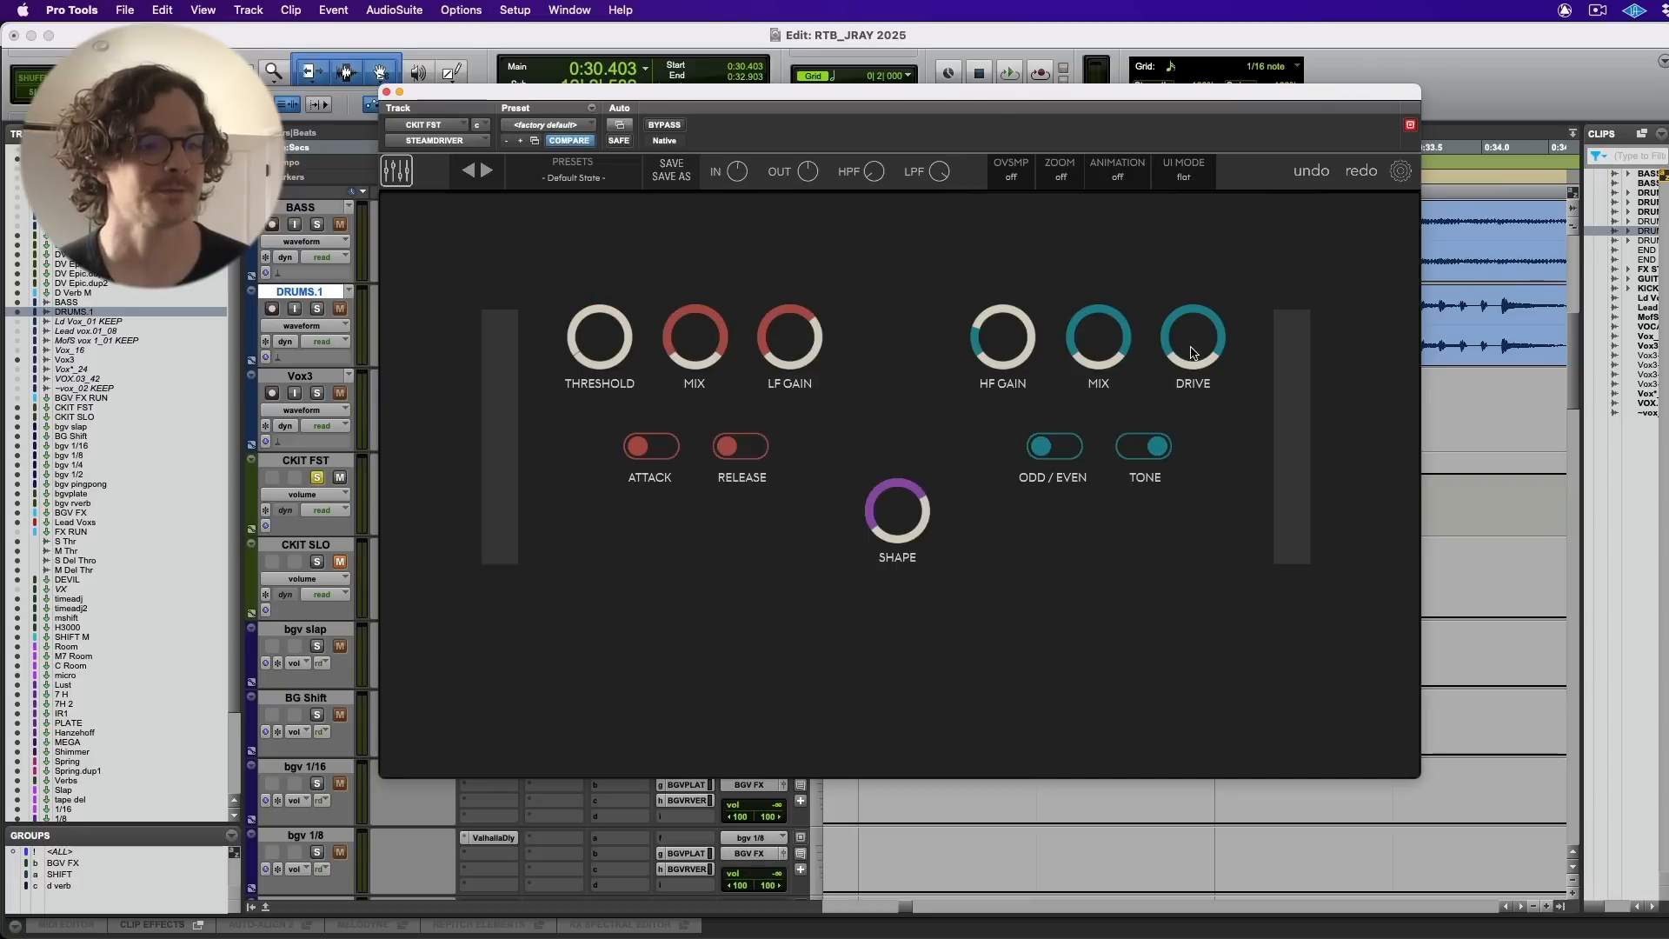
pyautogui.press('space')
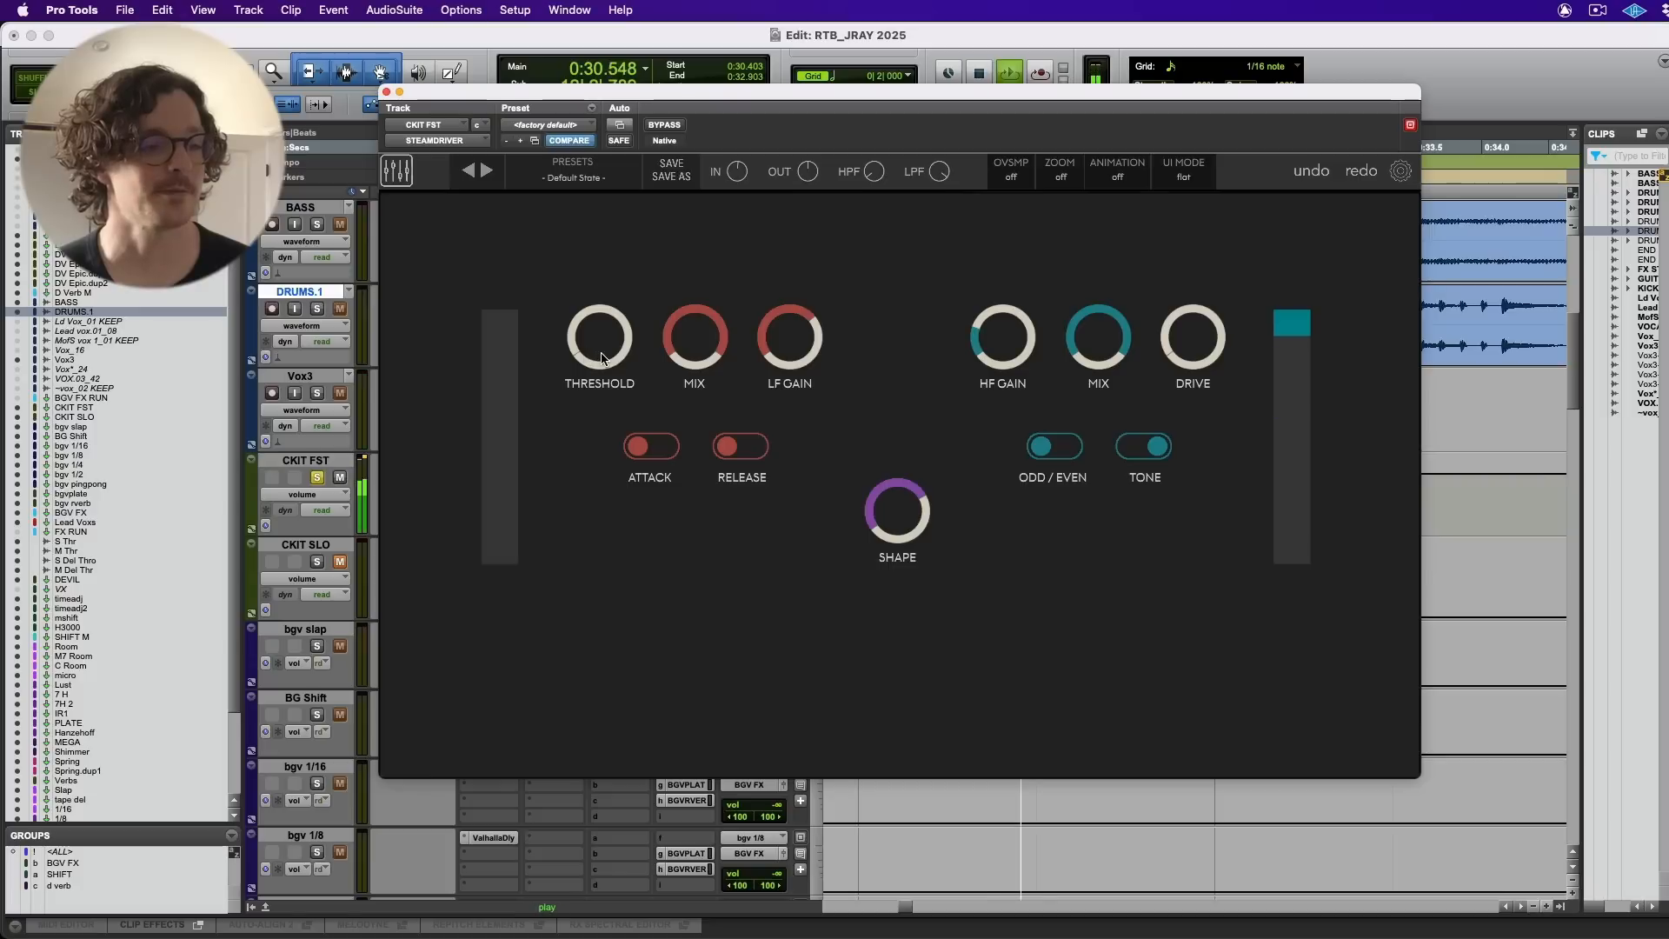
# - Raise STEAMDRIVER's Threshold during playback and audition the other Release position before returning to the original one
pyautogui.moveTo(601, 358); pyautogui.dragTo(639, 219)
pyautogui.press('XF86AudioLowerVolume')
pyautogui.press('XF86AudioLowerVolume')
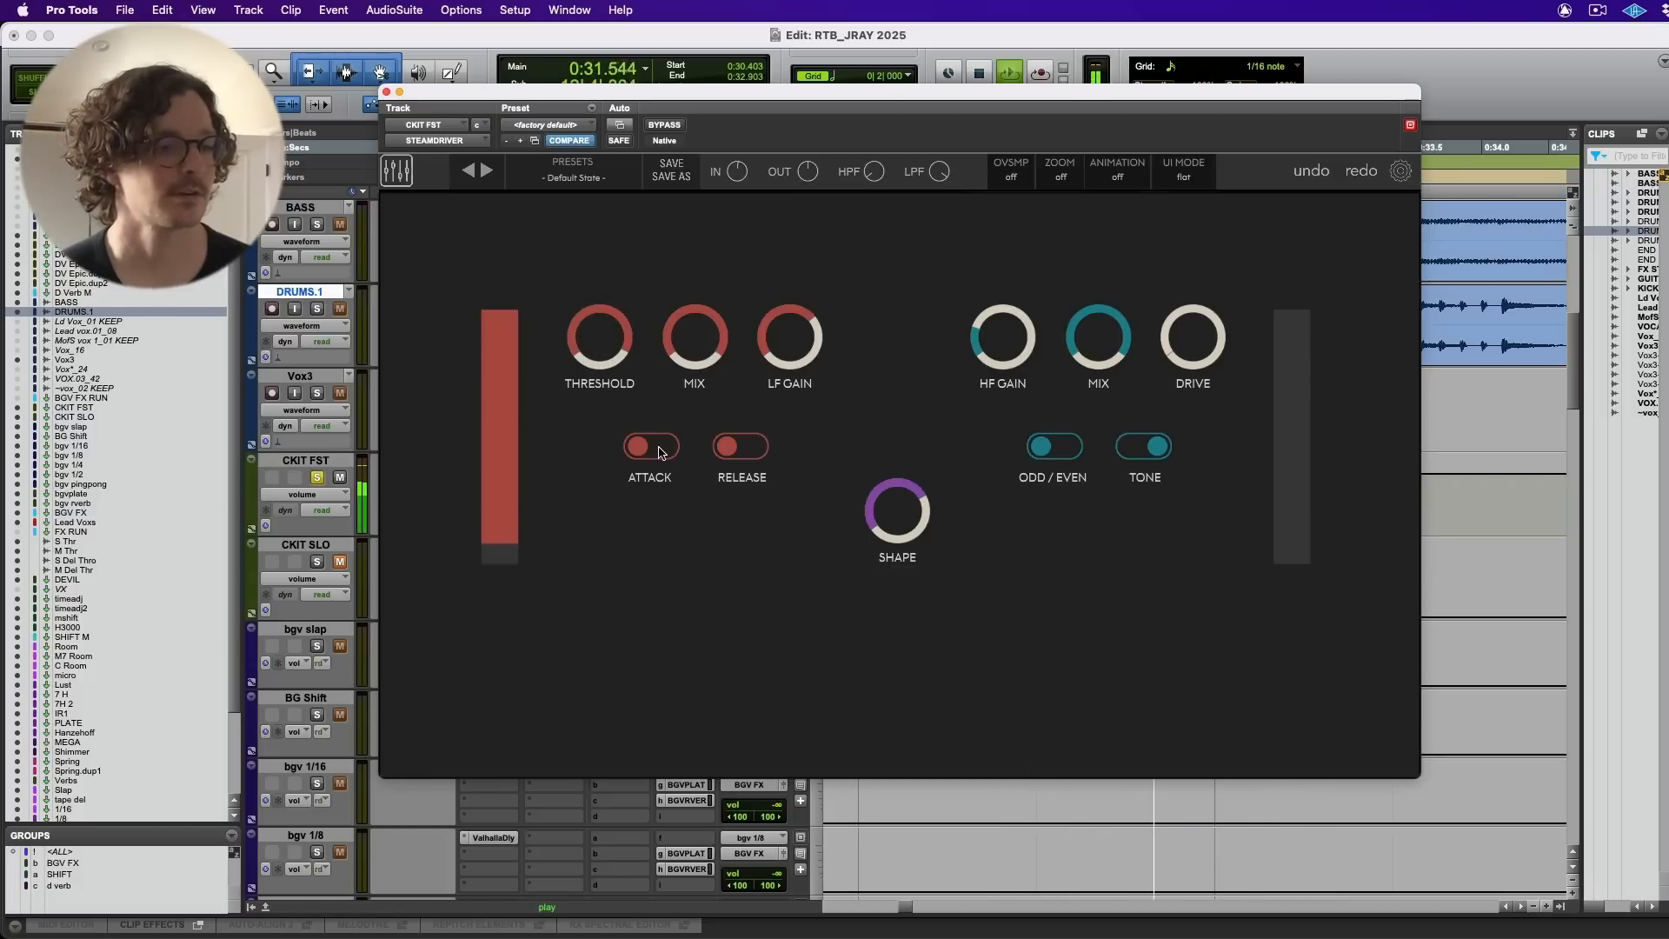
pyautogui.click(751, 447)
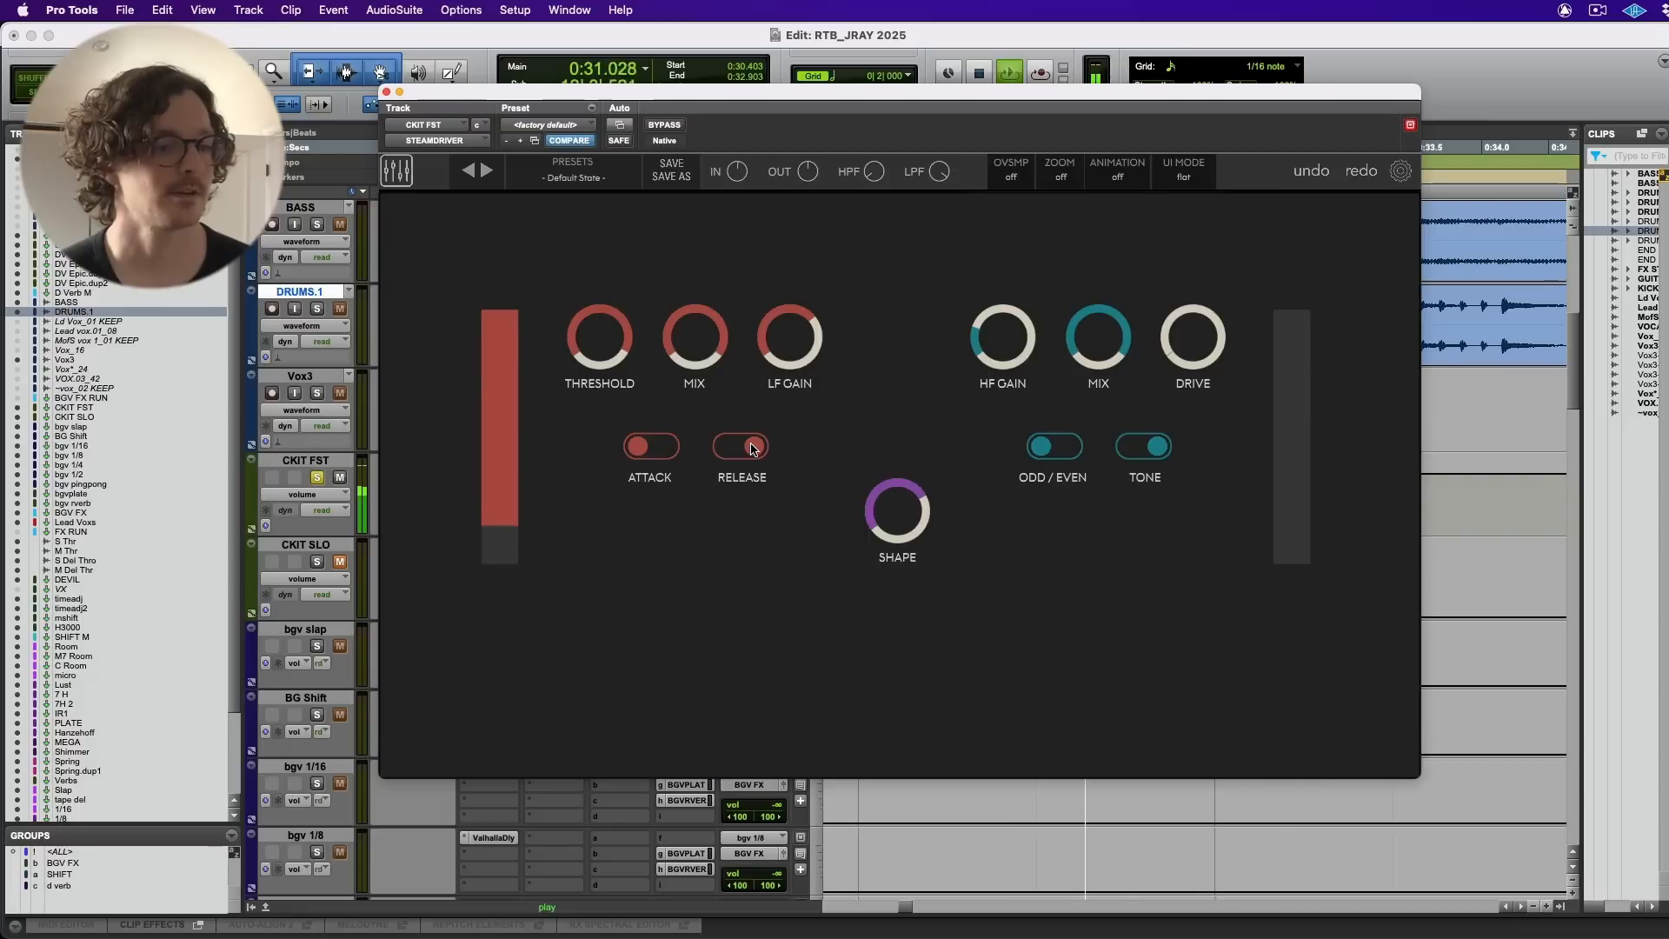
pyautogui.click(754, 449)
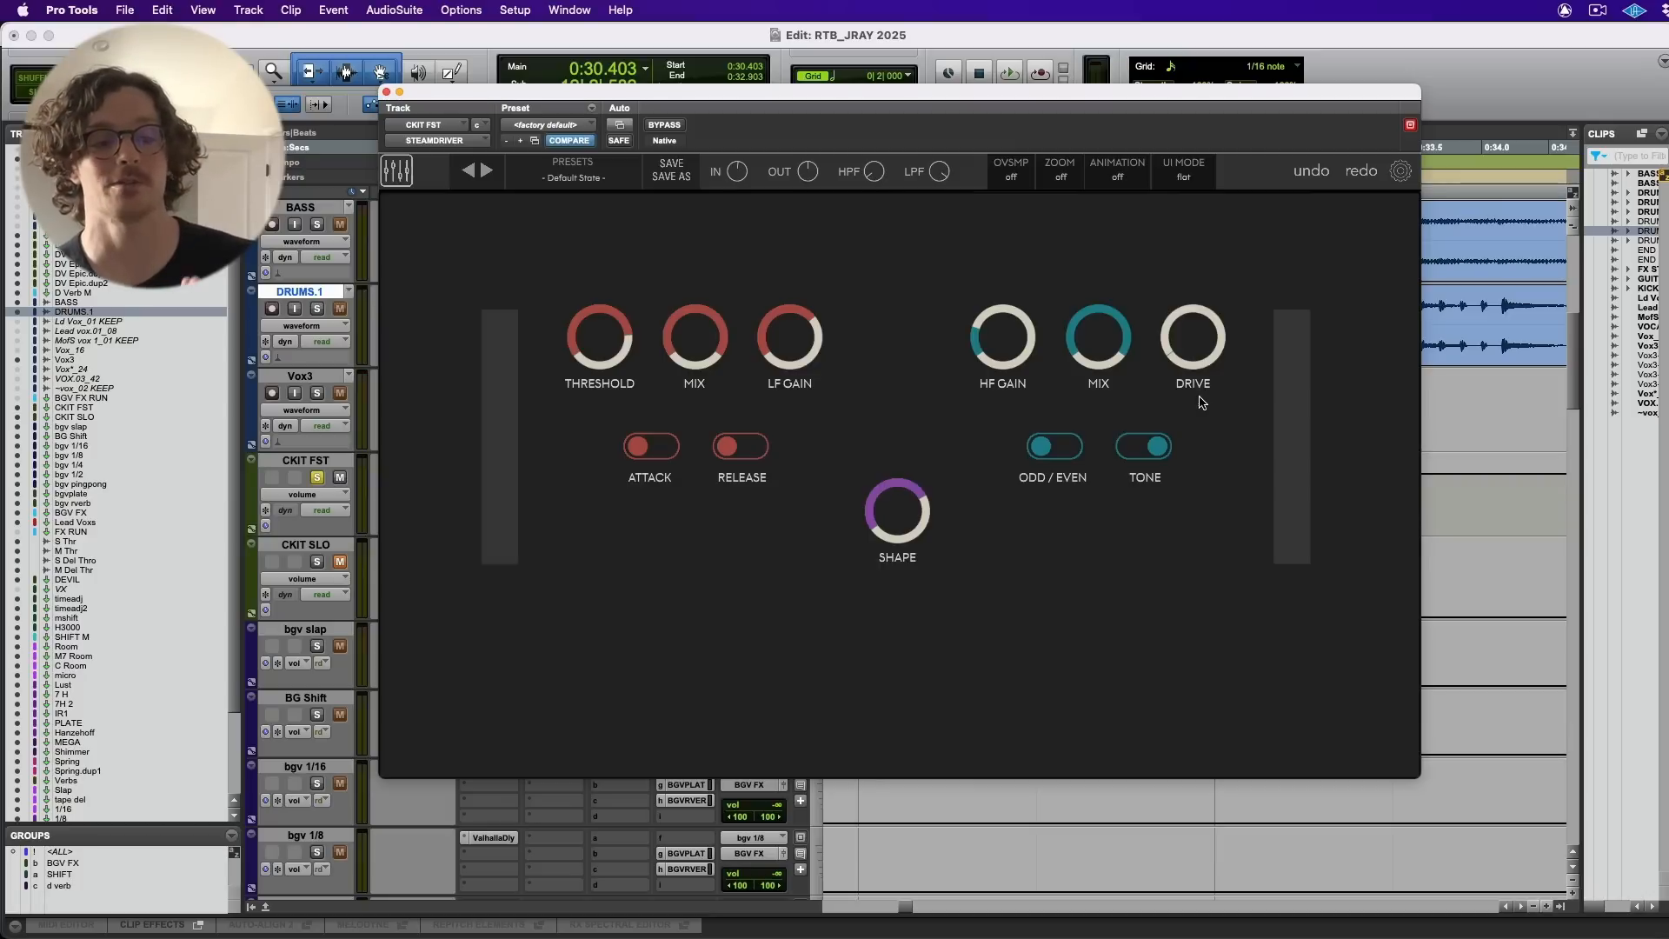
# - Restart playback of the drum selection and raise STEAMDRIVER's Drive from its minimum
pyautogui.press('space')
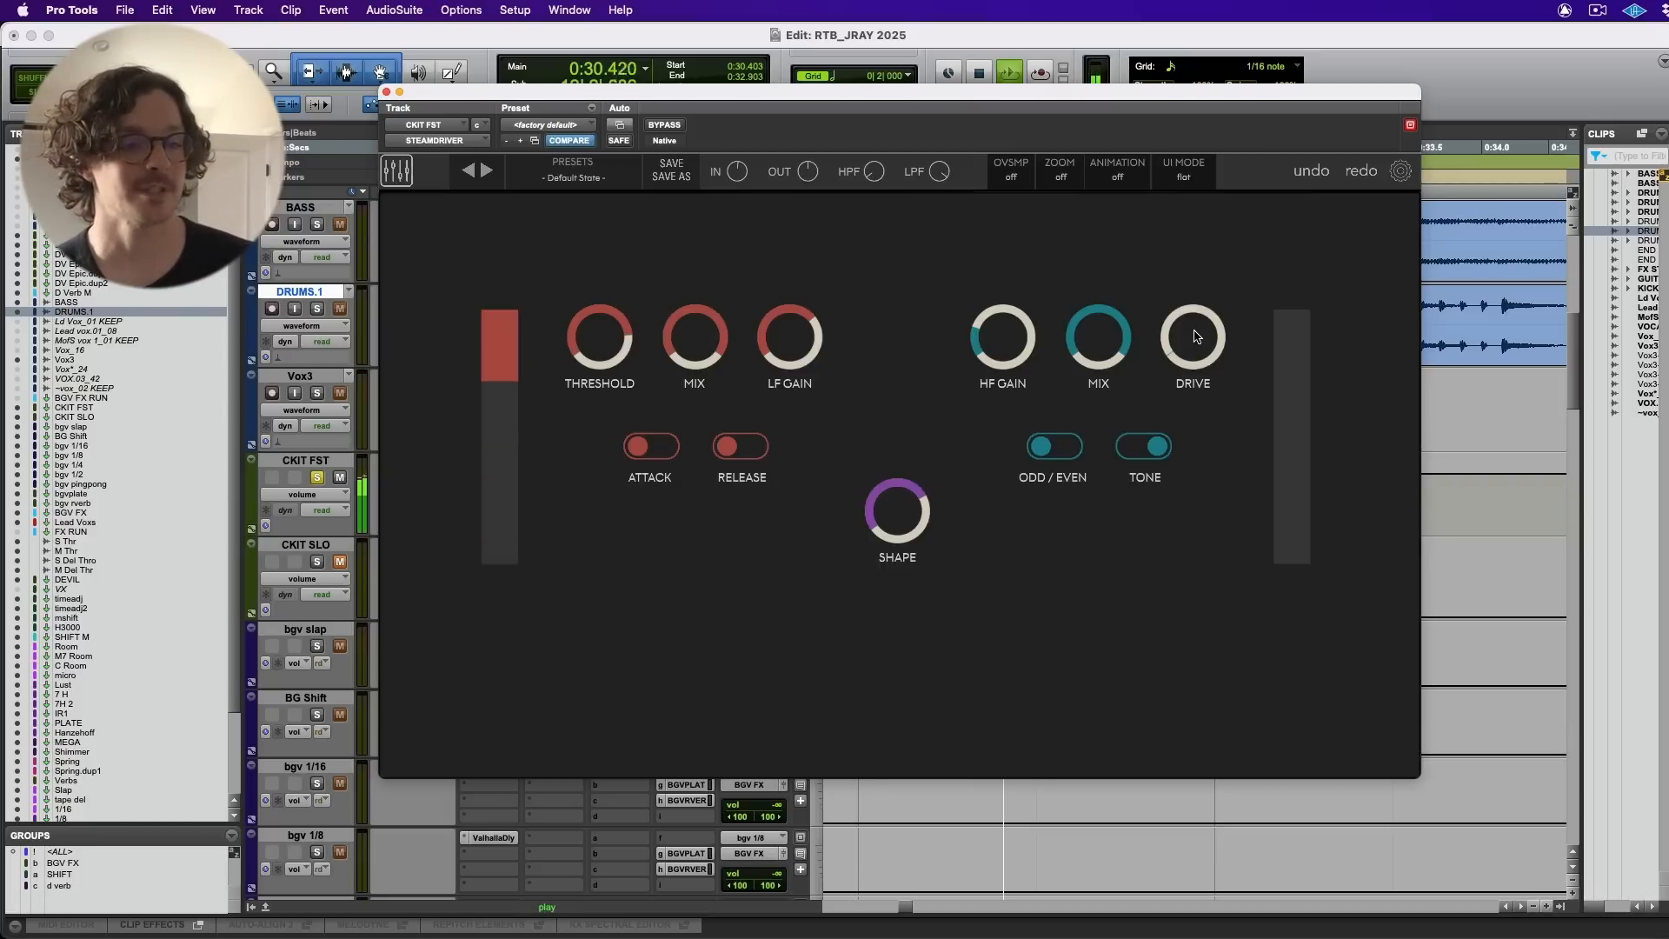
pyautogui.press('space')
pyautogui.press('space')
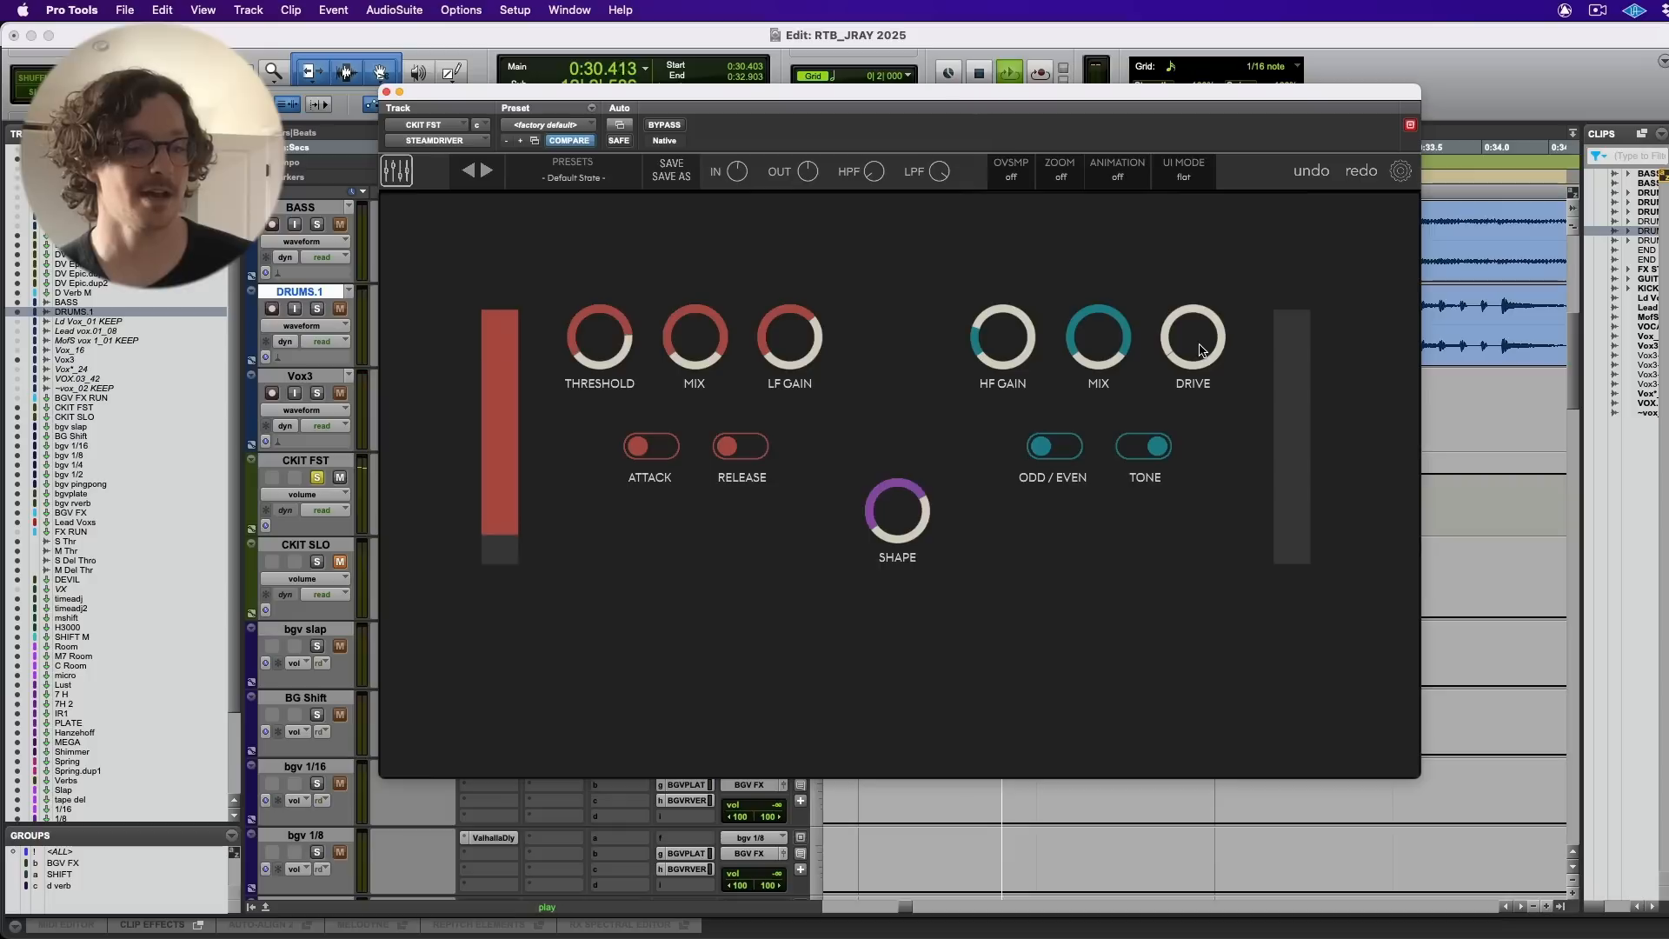
pyautogui.moveTo(1199, 350); pyautogui.dragTo(1278, 132)
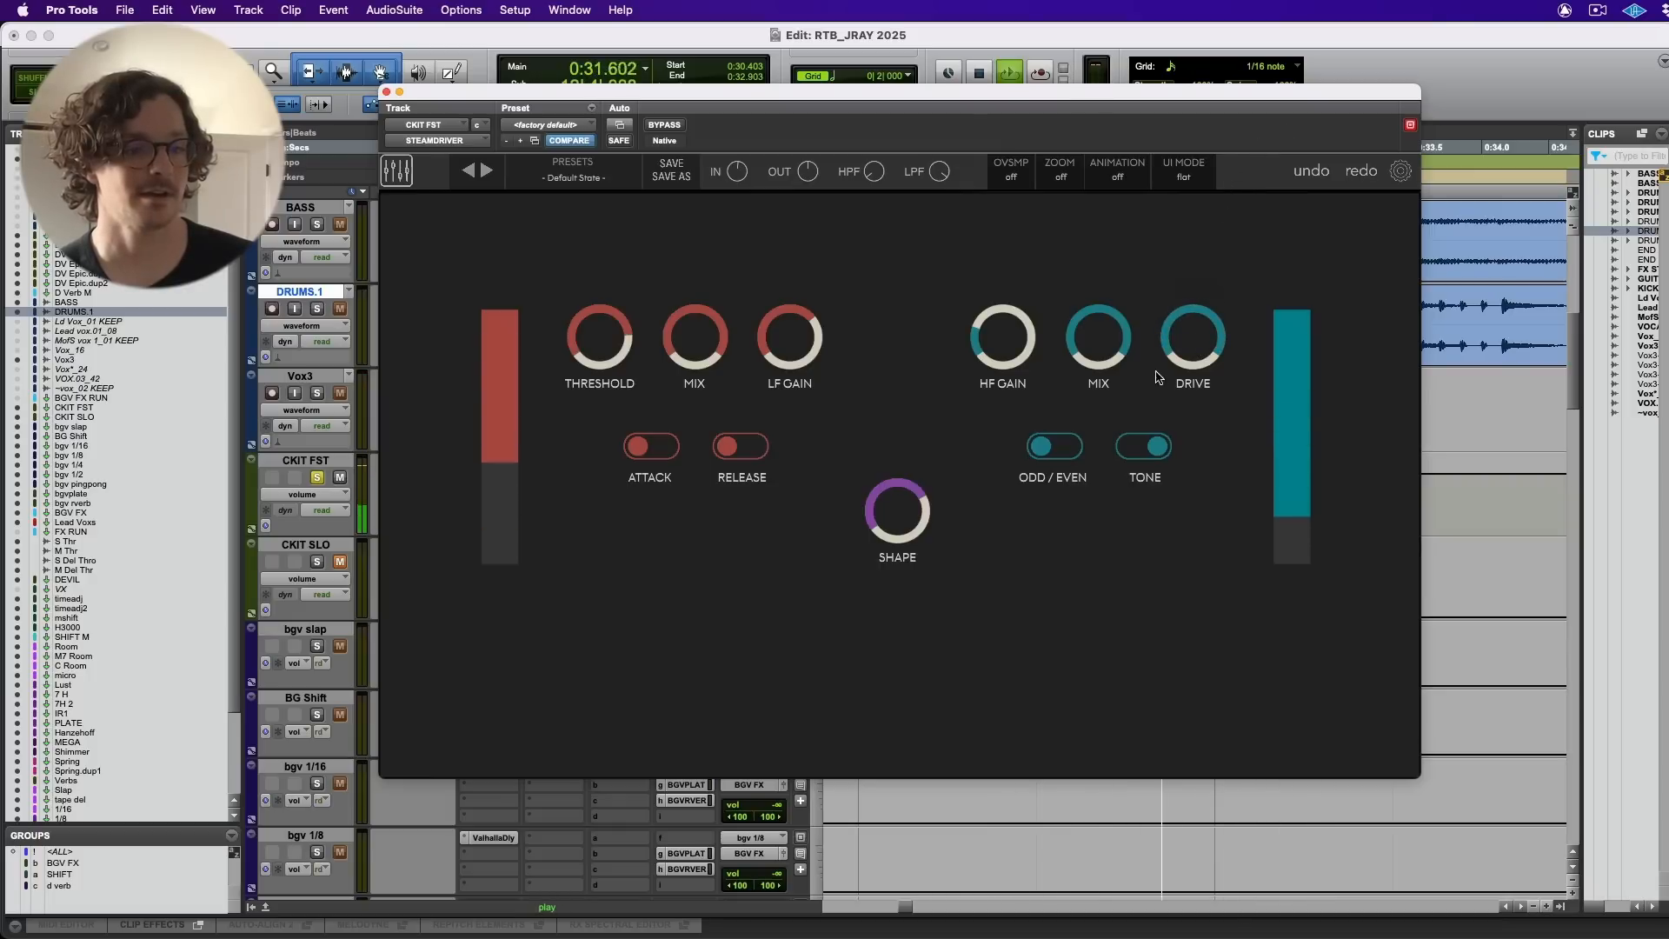
# - Set STEAMDRIVER's Drive to 10.0 dB and compare both Tone positions during playback
pyautogui.press('space')
pyautogui.press('space')
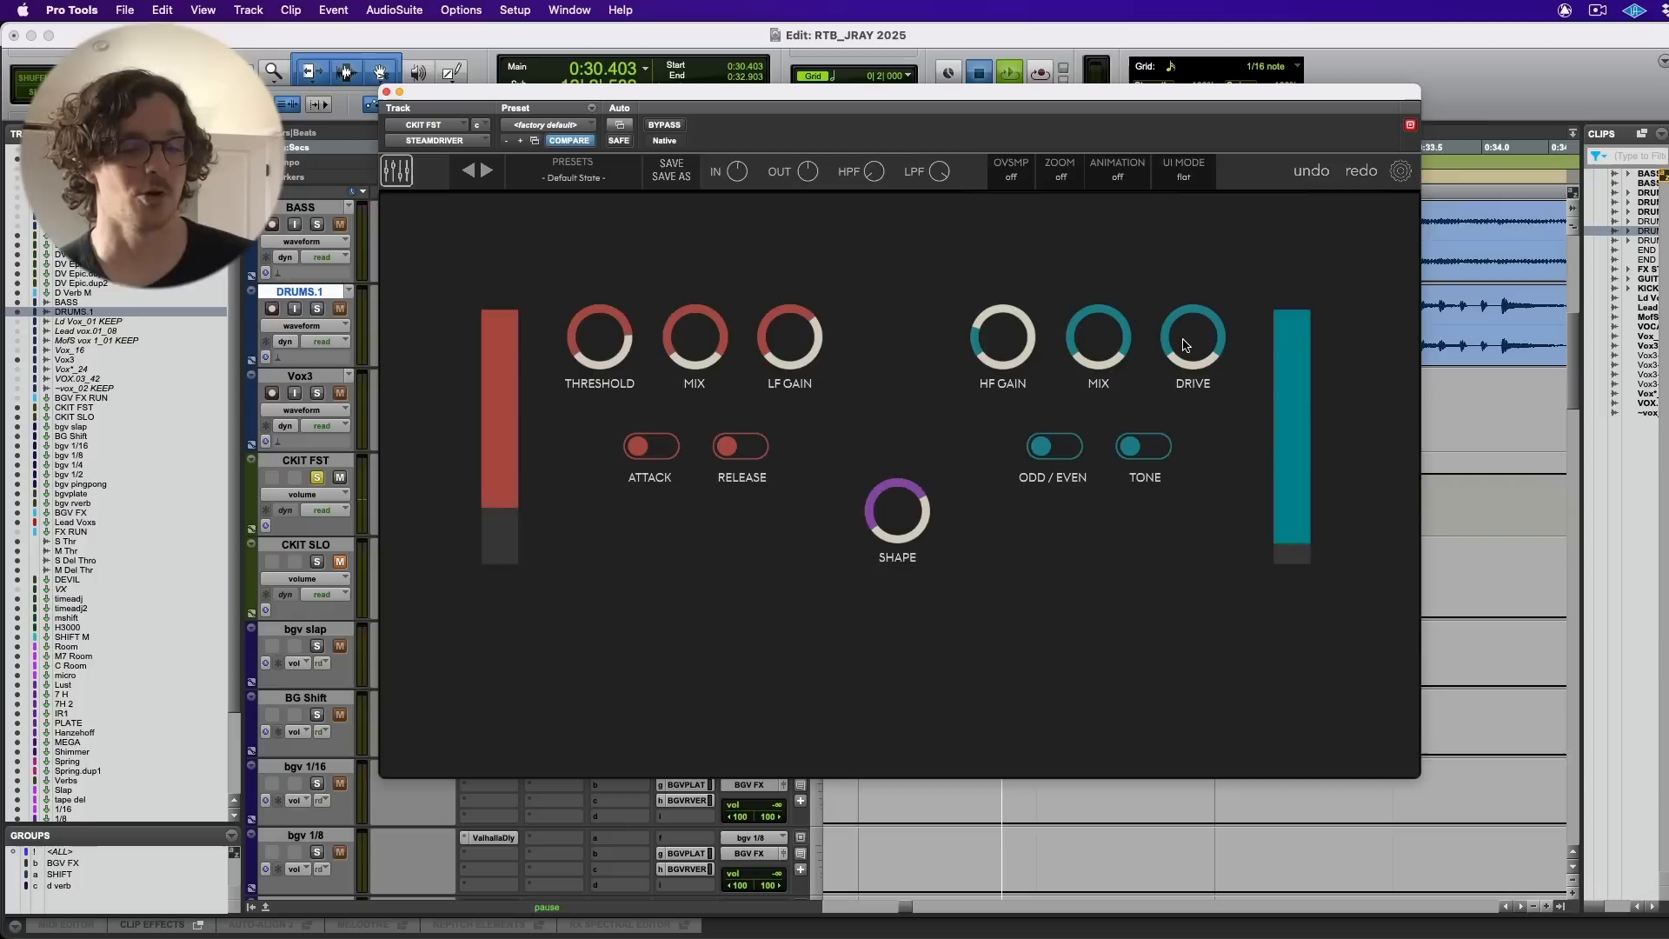
pyautogui.moveTo(1180, 372); pyautogui.dragTo(1211, 339)
pyautogui.press('space')
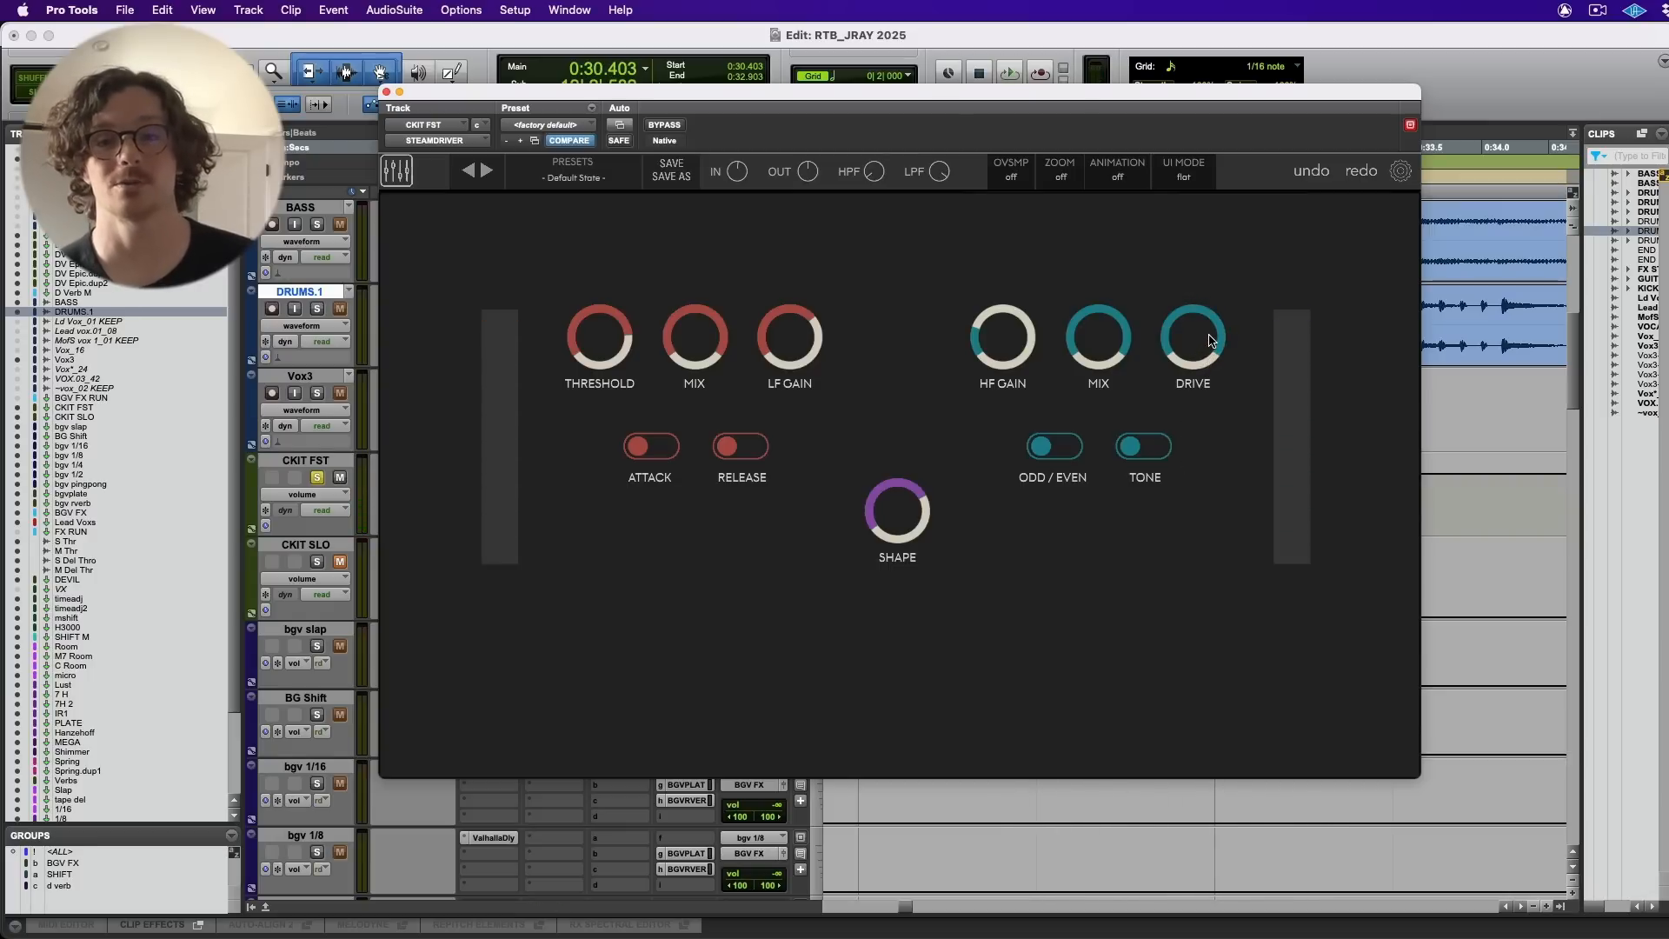
pyautogui.press('space')
pyautogui.click(1145, 446)
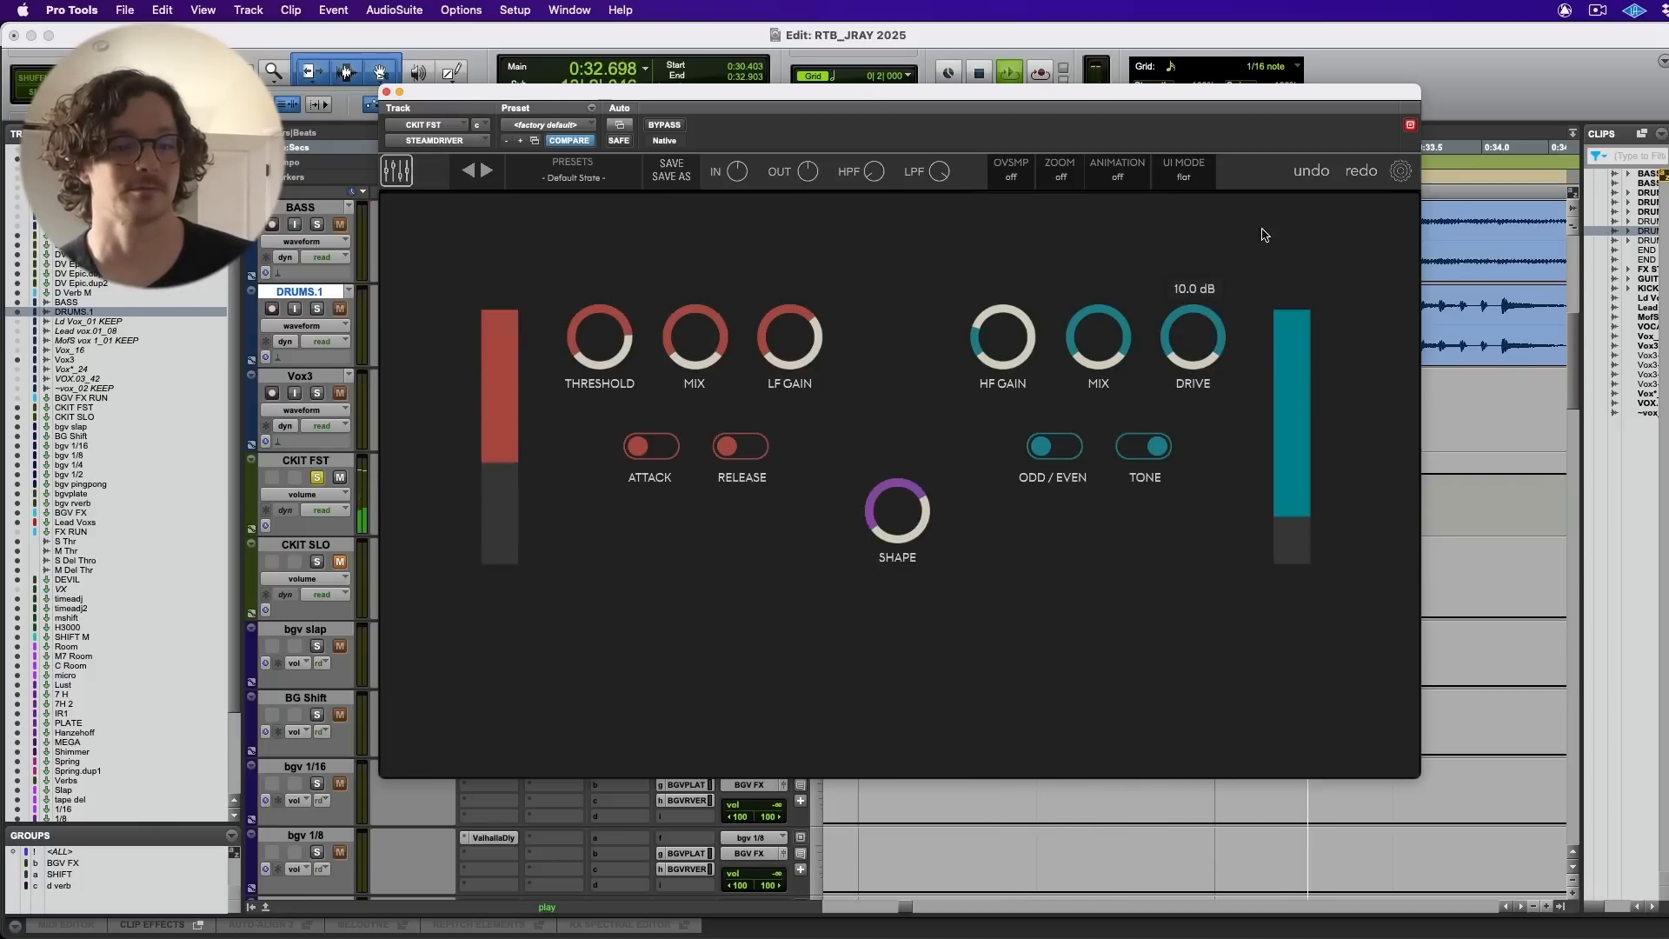
pyautogui.press('space')
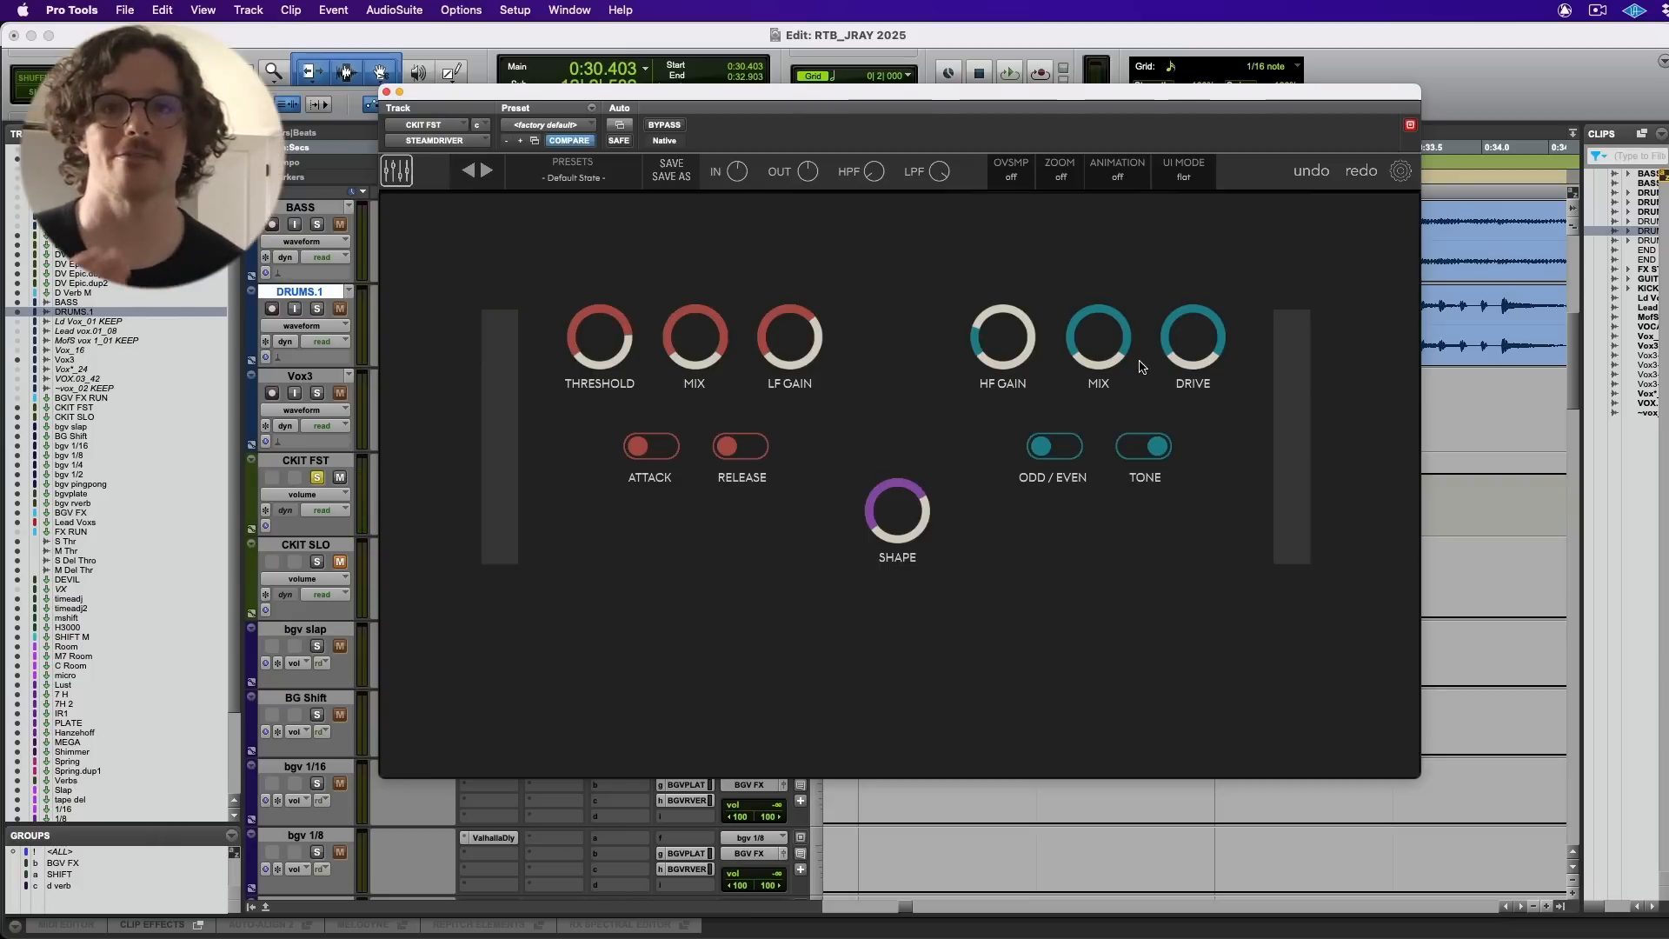
# - Raise STEAMDRIVER's Shape during playback, then compare the drums with the plugin bypassed and active
pyautogui.press('space')
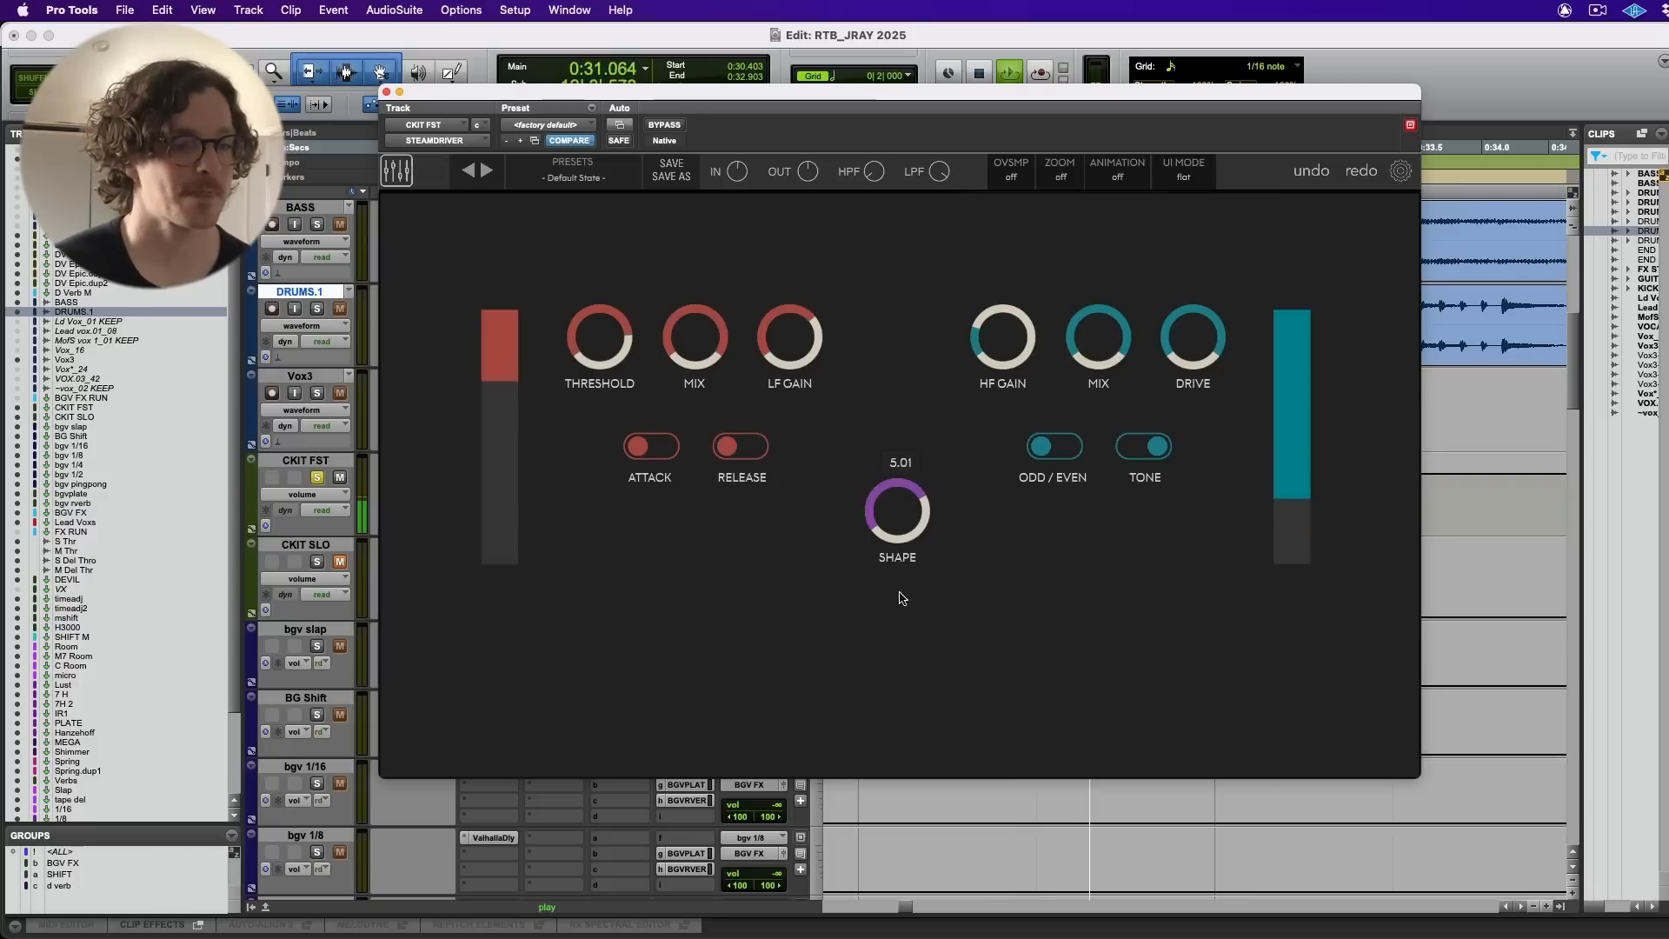
pyautogui.moveTo(900, 598); pyautogui.dragTo(911, 524)
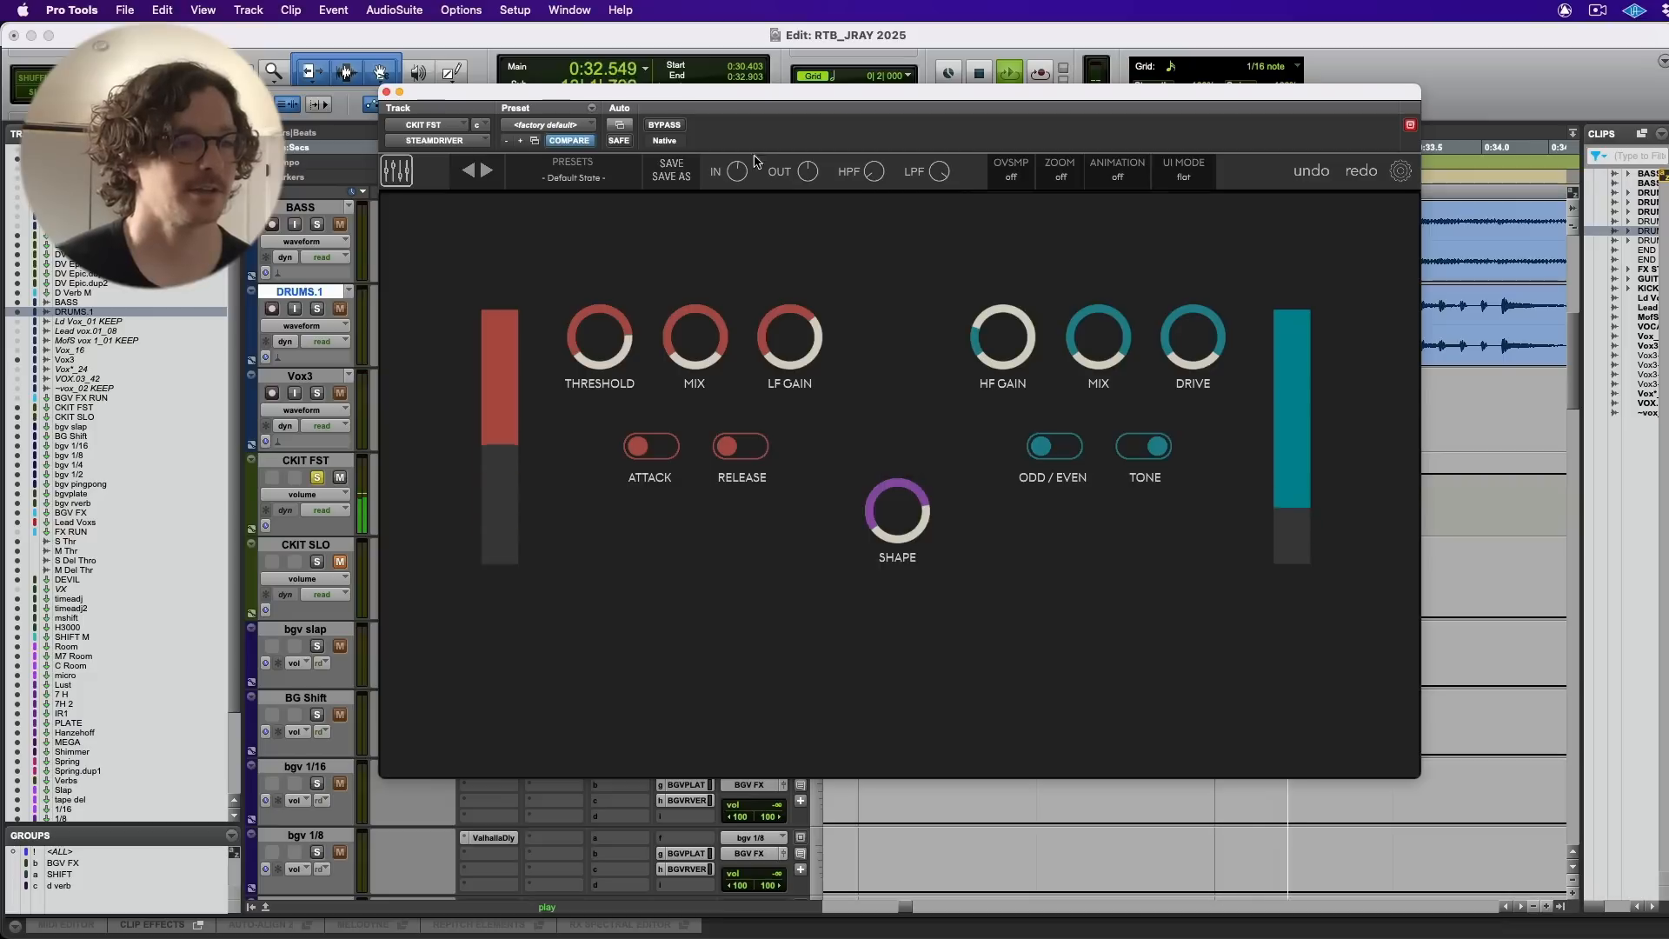
pyautogui.click(665, 126)
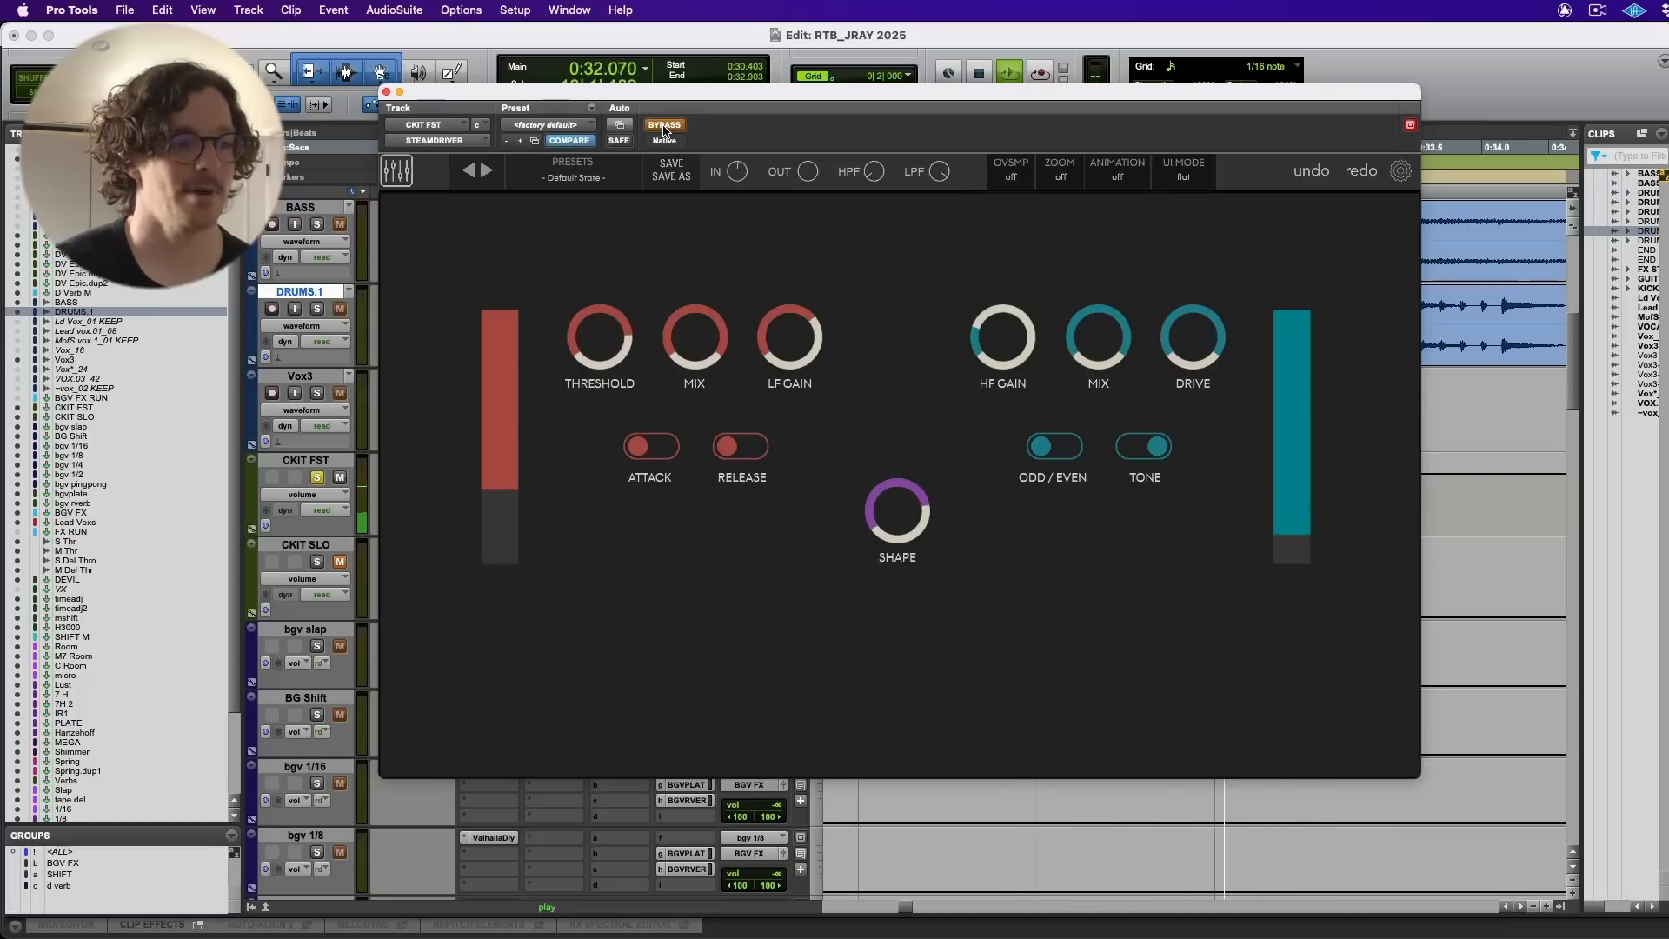
pyautogui.click(664, 126)
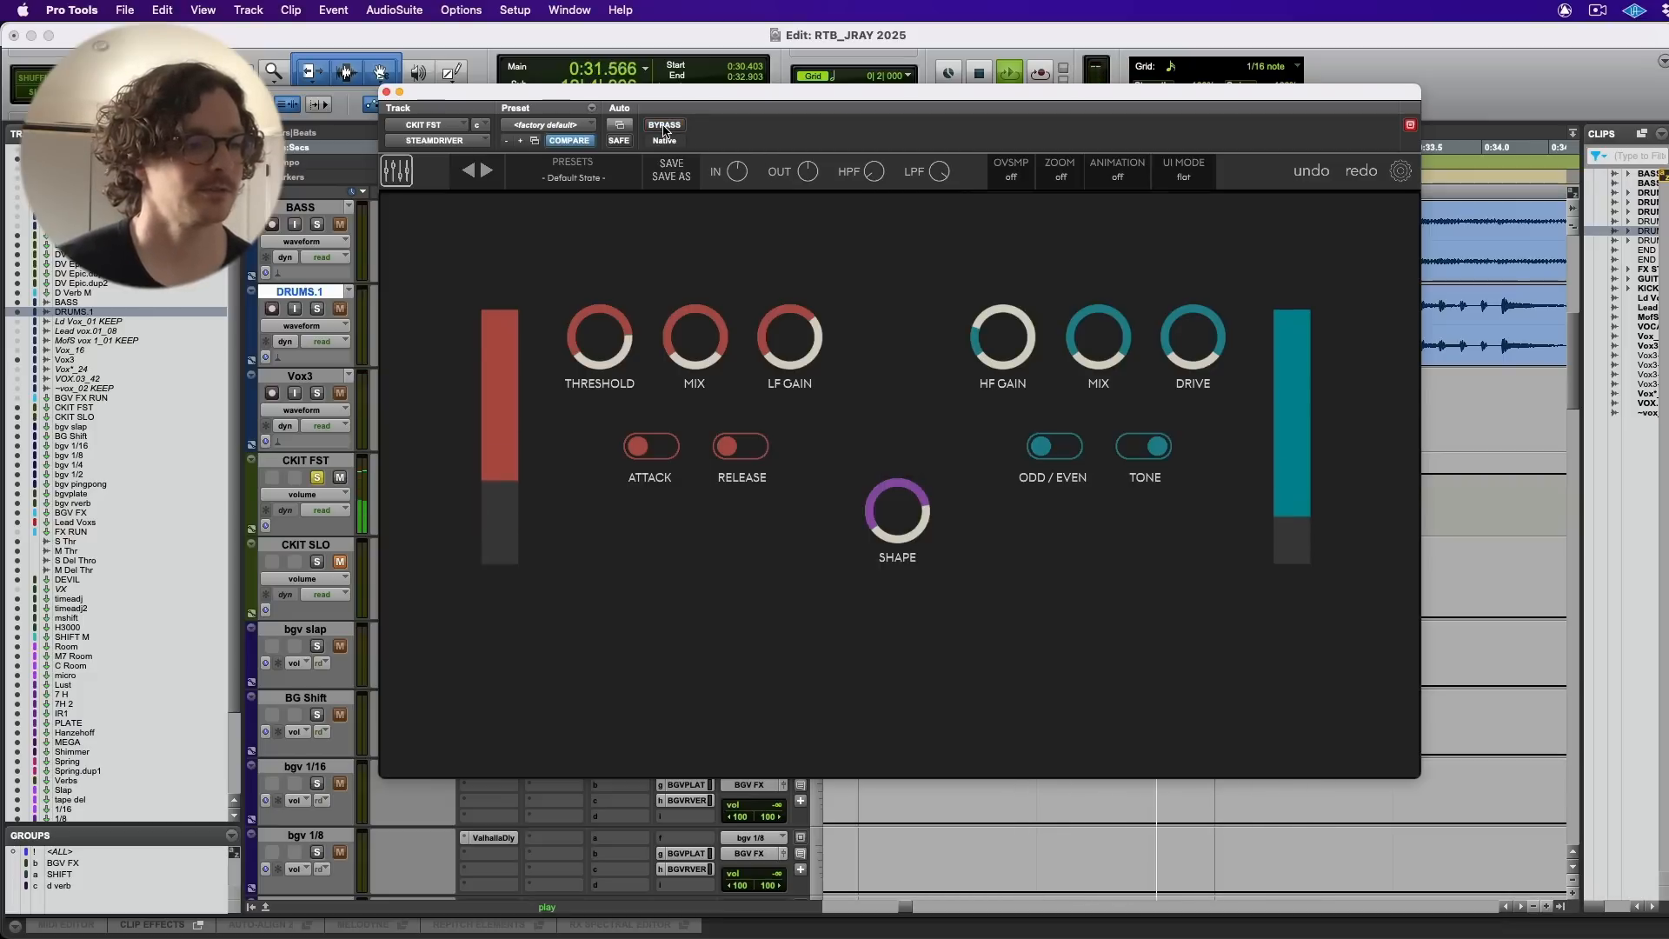
pyautogui.press('super+w')
pyautogui.press('space')
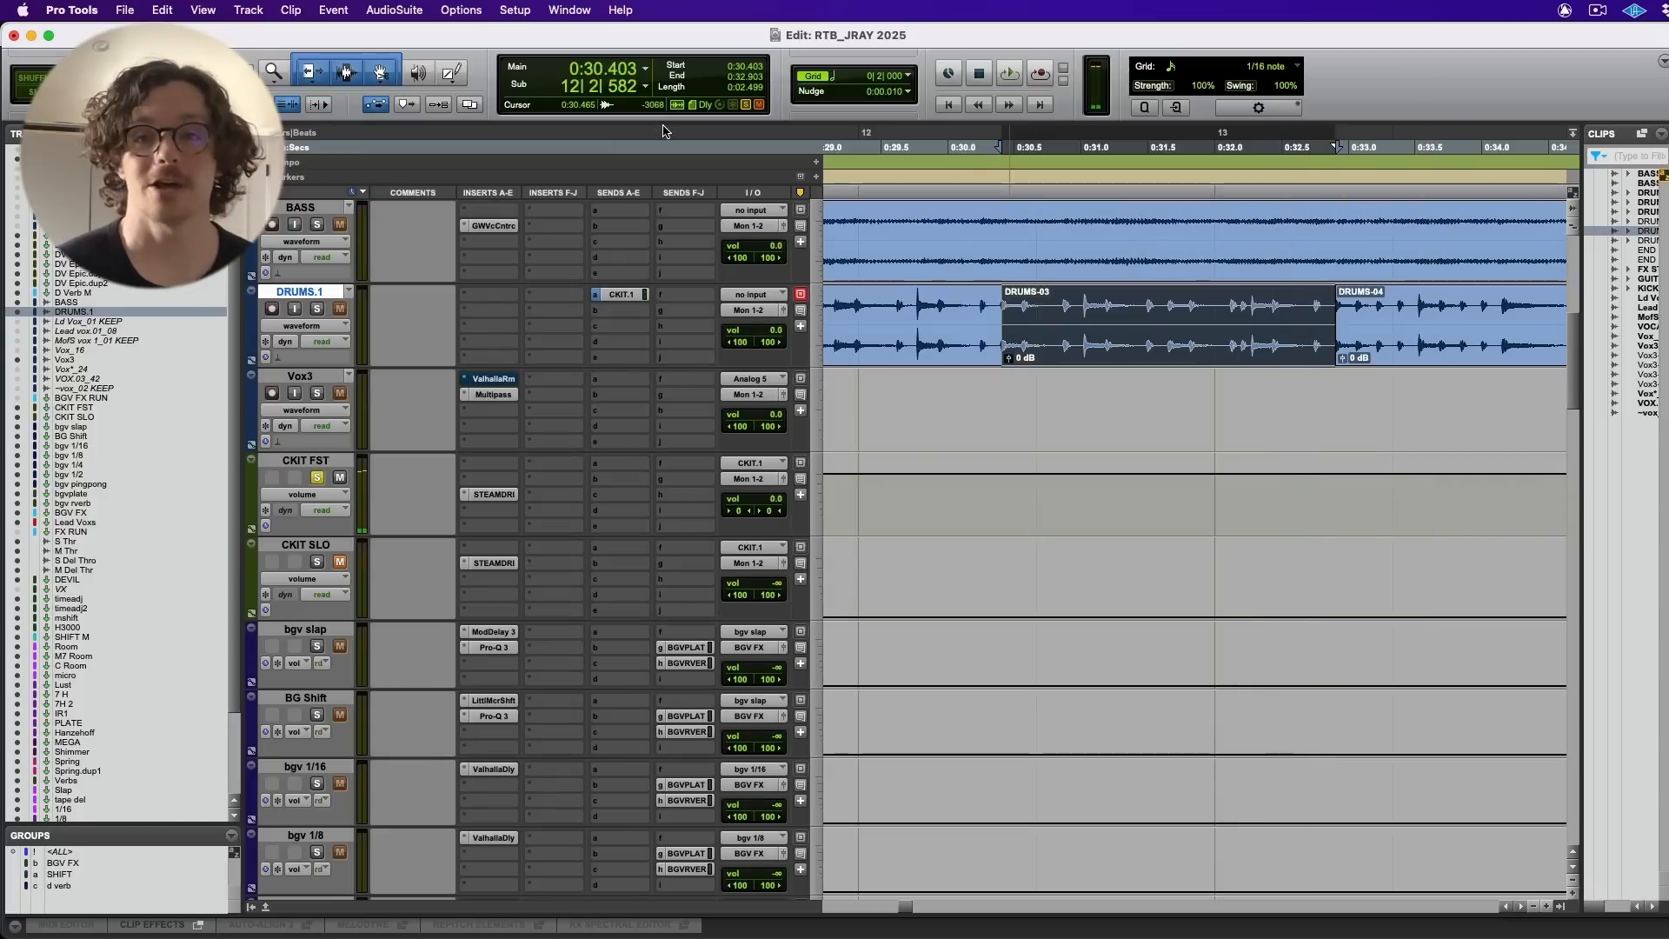
# - Insert the Lindell 902 De-esser in the first insert slot of the CKIT FST track, ahead of STEAMDRIVER
pyautogui.click(487, 466)
pyautogui.write('sat')
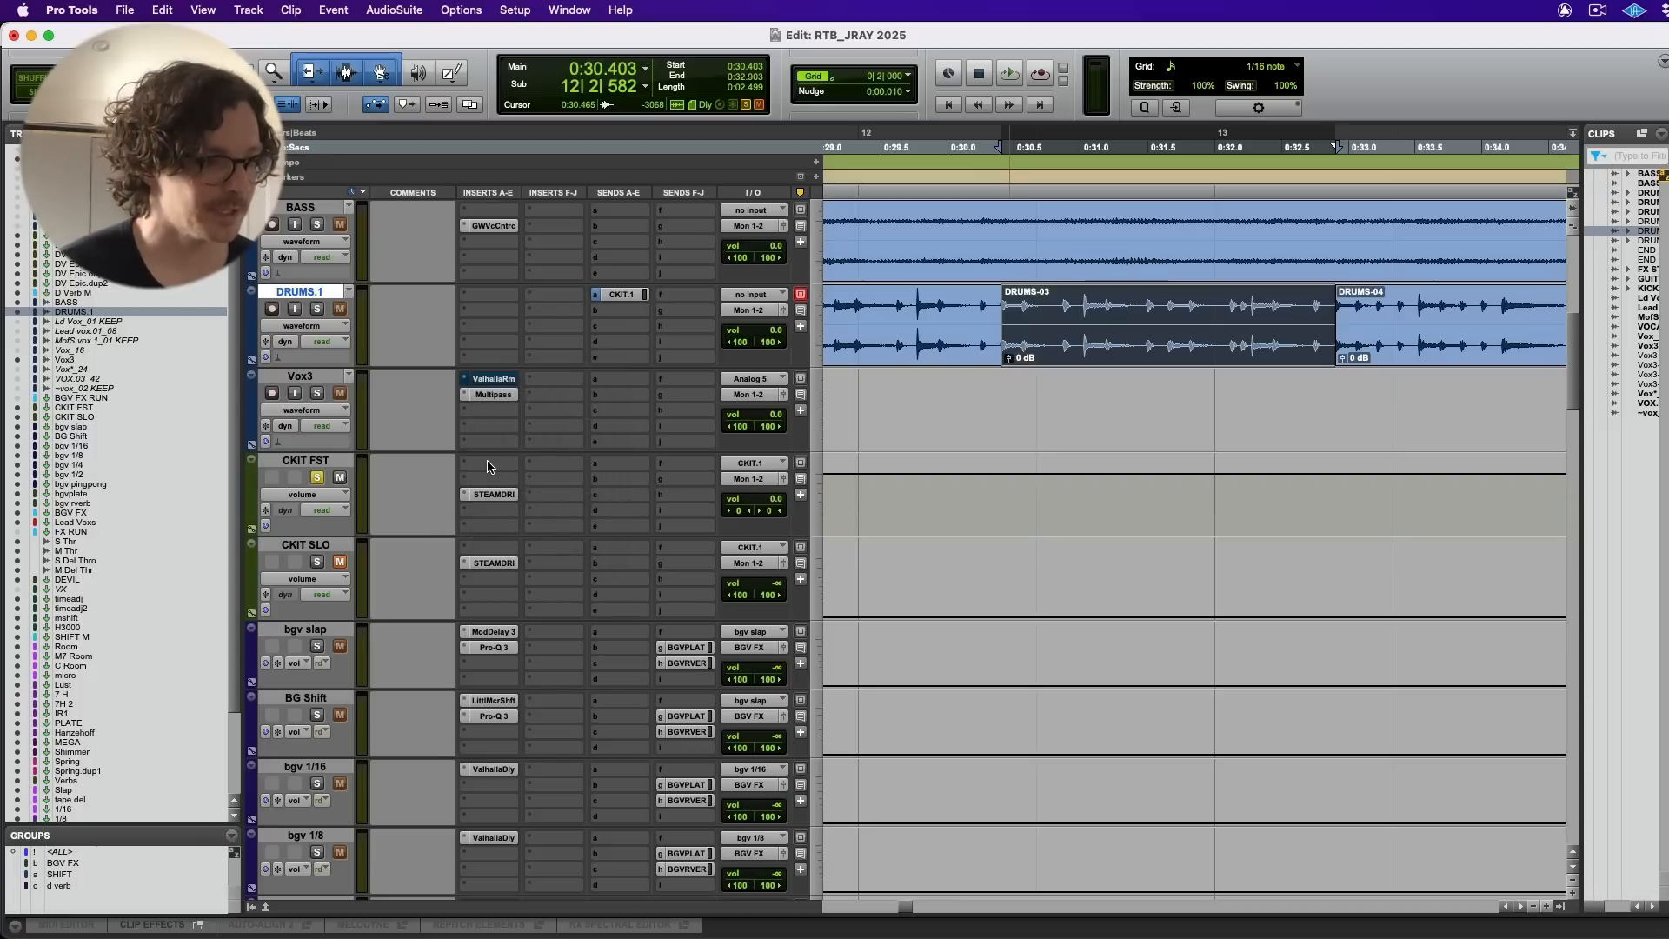
pyautogui.press('Return')
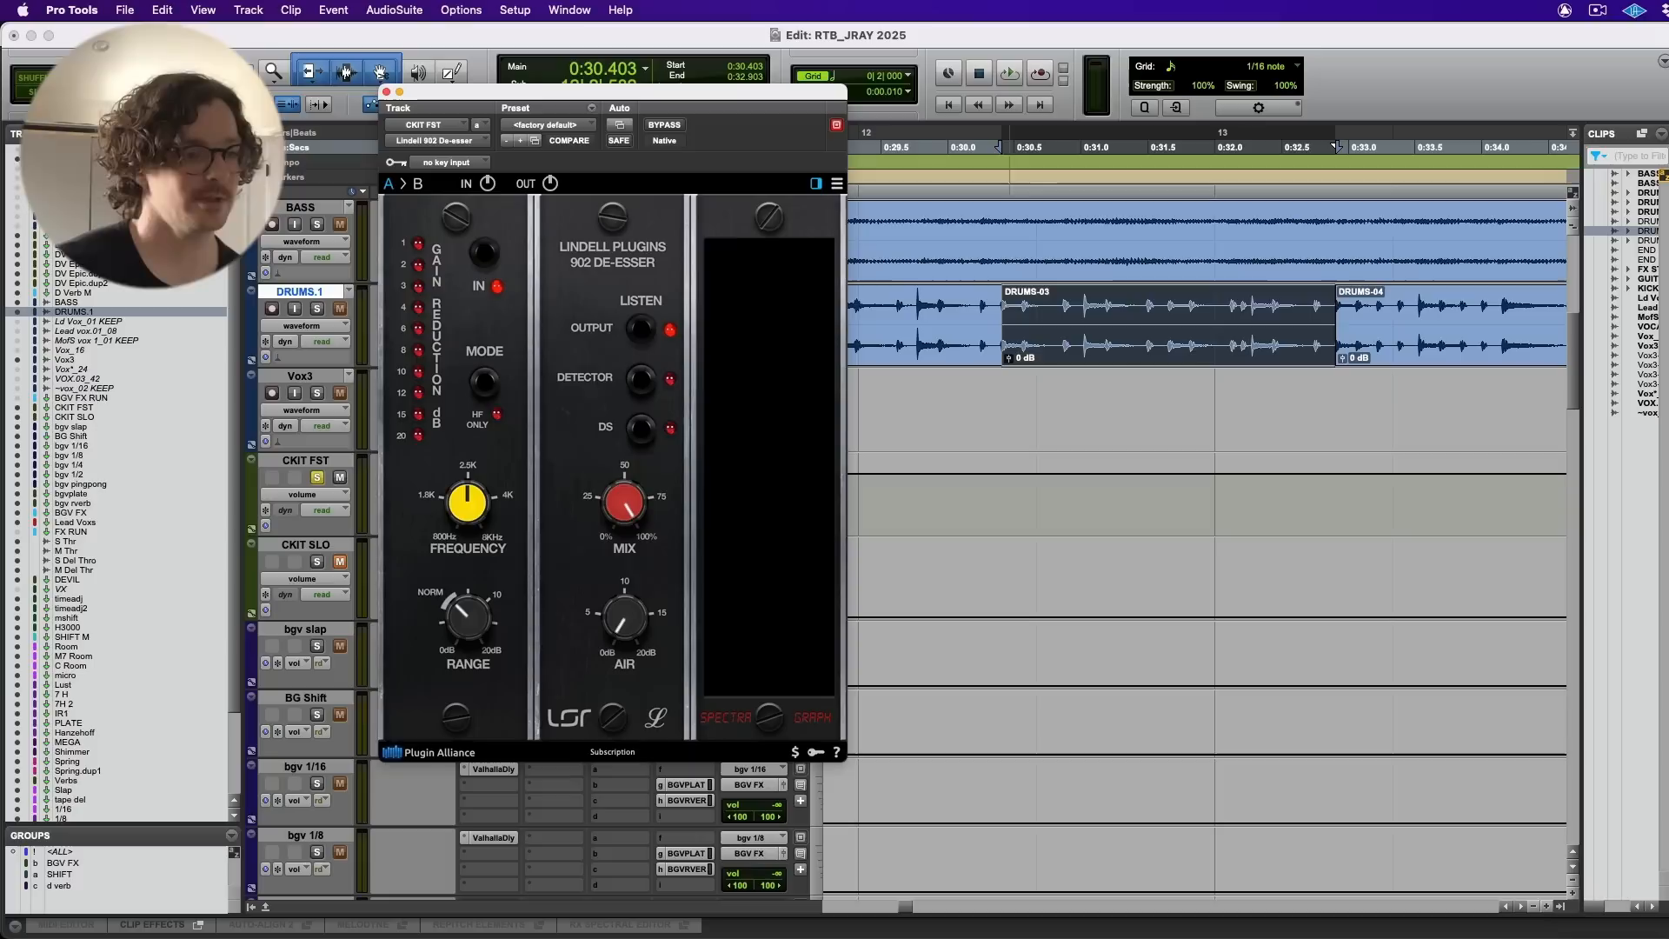
# - Increase the Lindell 902 De-esser's Range while playing the drums, and close the plugin window
pyautogui.press('space')
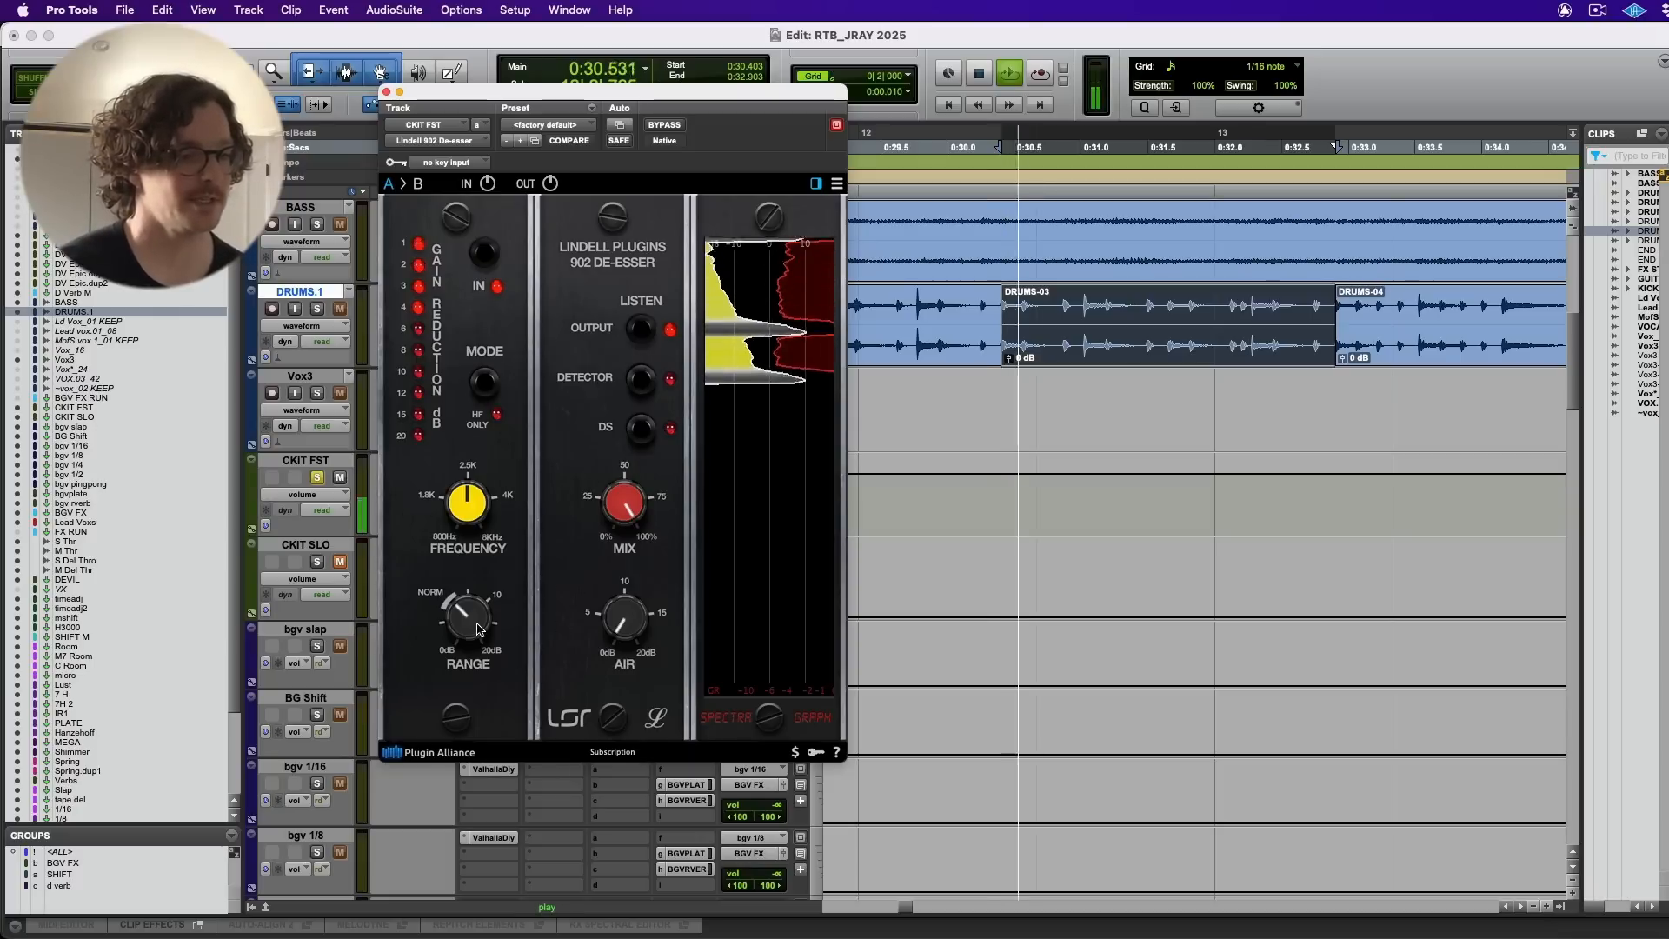
pyautogui.moveTo(497, 635); pyautogui.dragTo(485, 578)
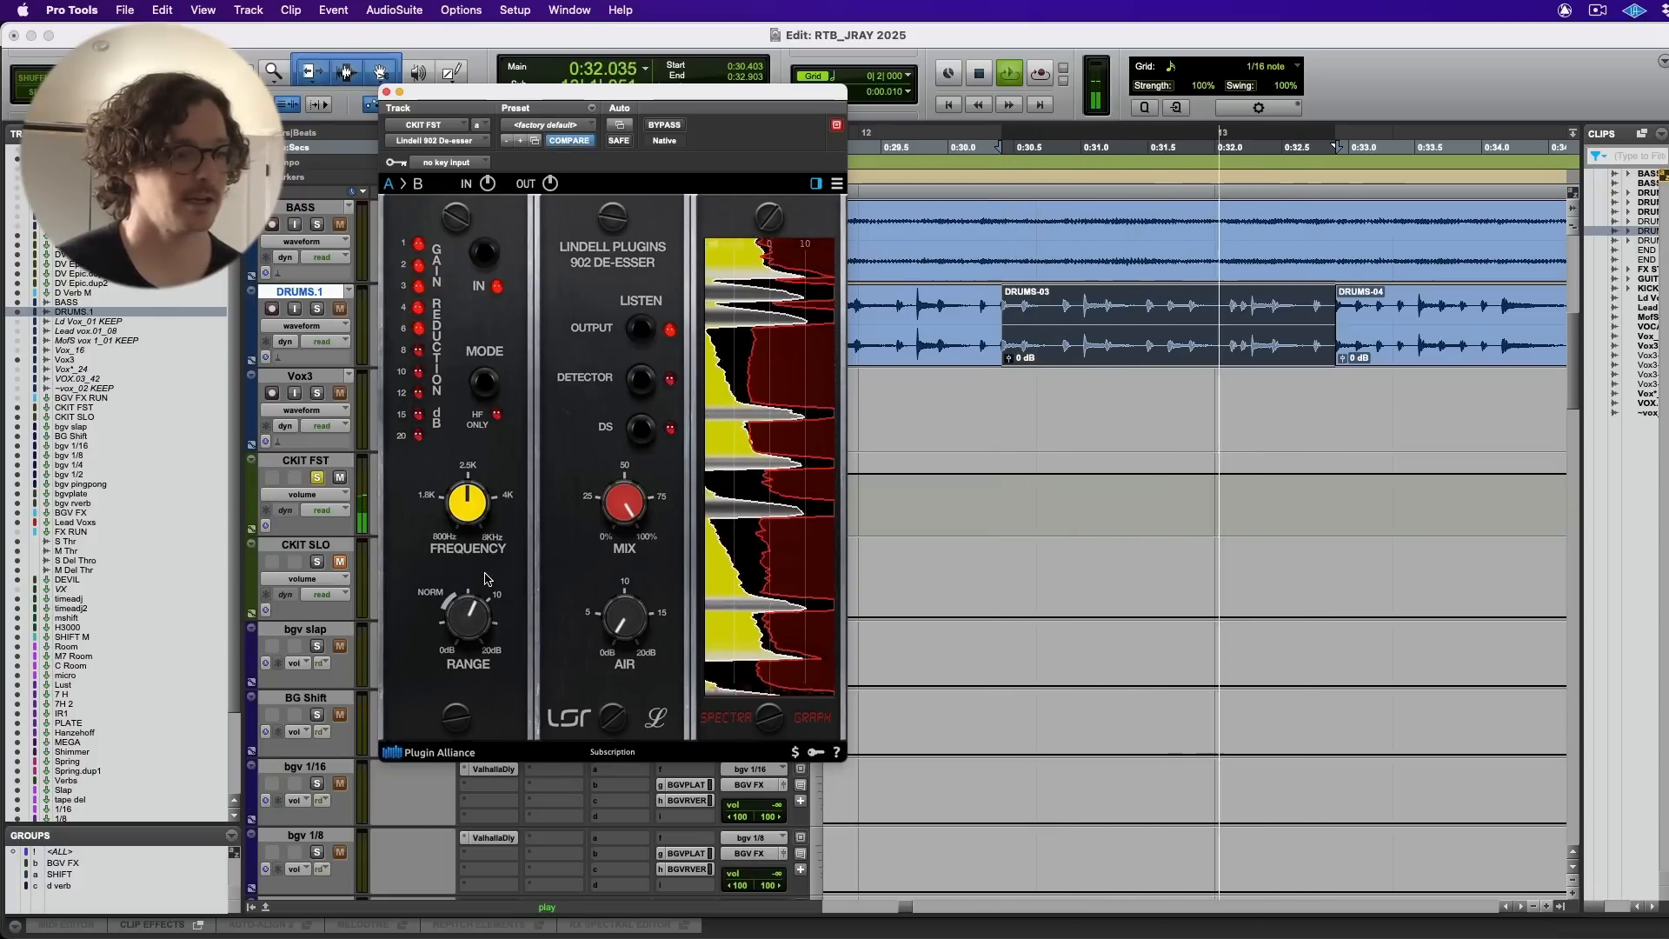
pyautogui.press('space')
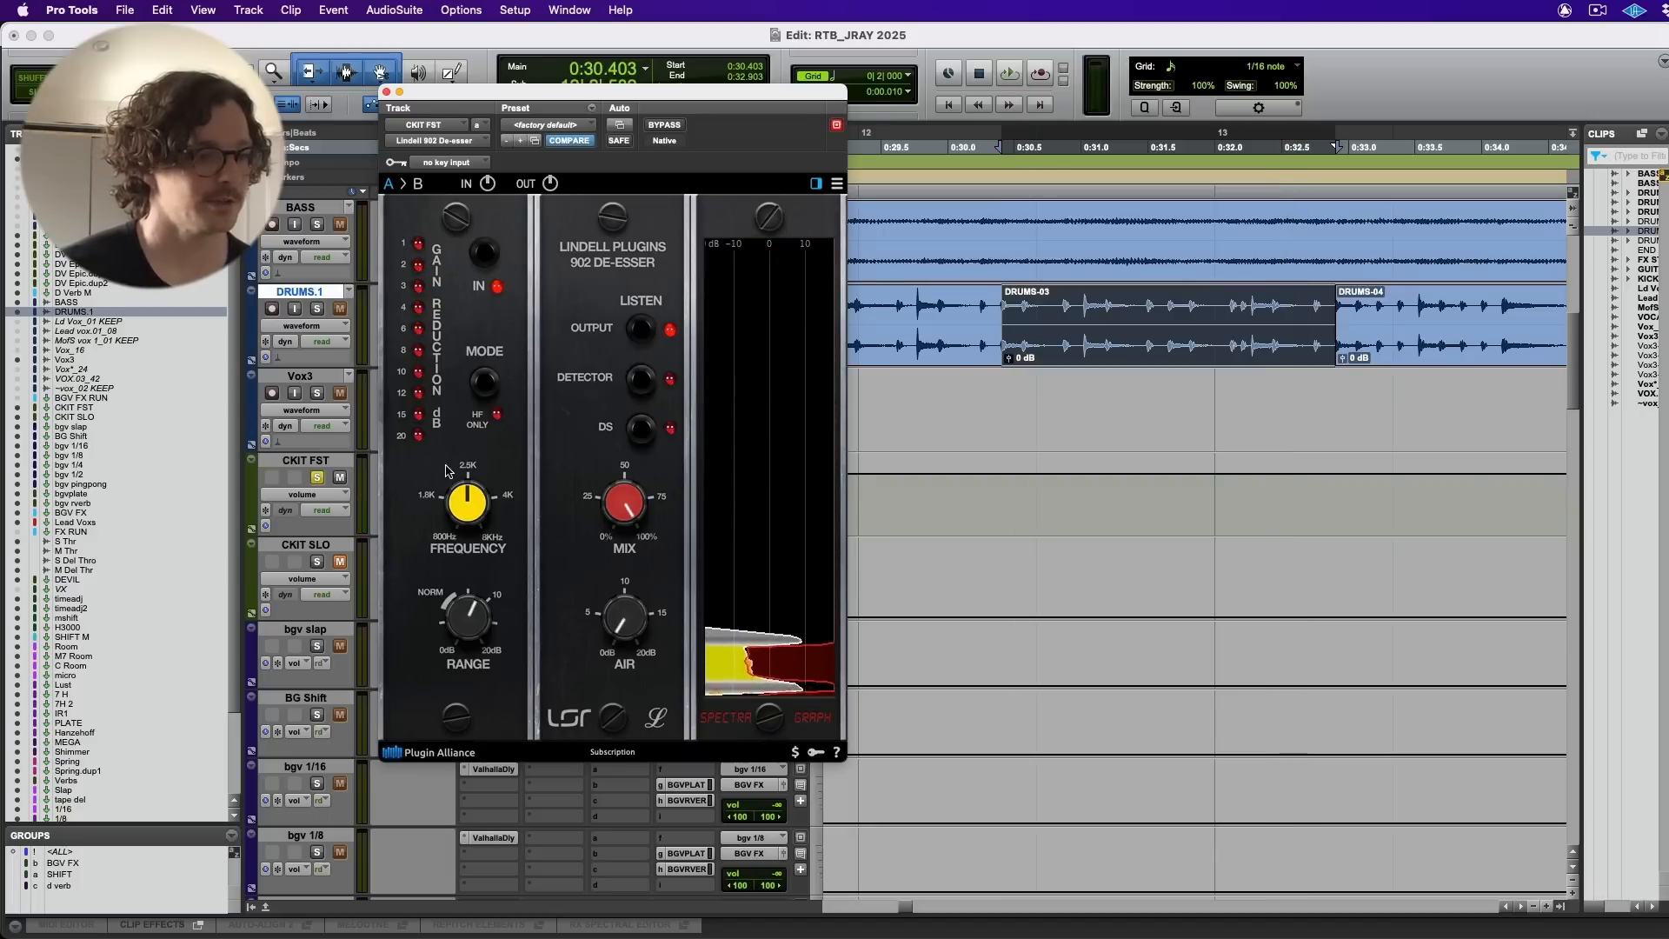
pyautogui.press('super+w')
# - Insert the stereo RX 11 De-ess in the second insert slot of the CKIT FST track, between the Lindell 902 De-esser and STEAMDRIVER
pyautogui.click(487, 485)
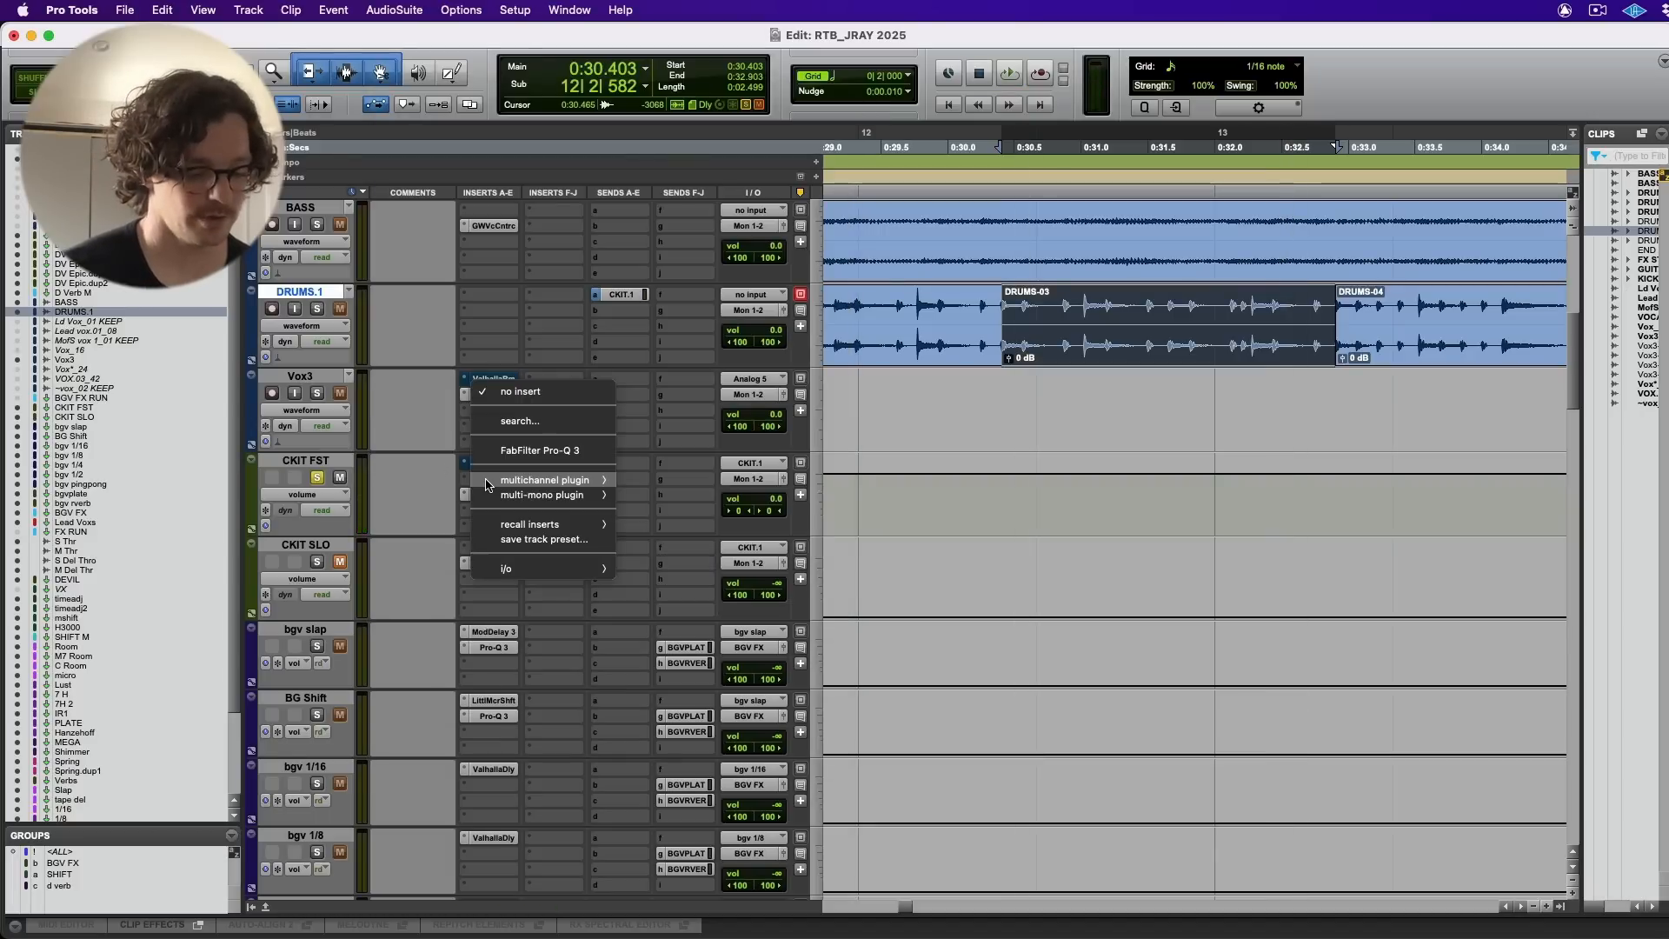
pyautogui.write('rx de0')
pyautogui.press('BackSpace')
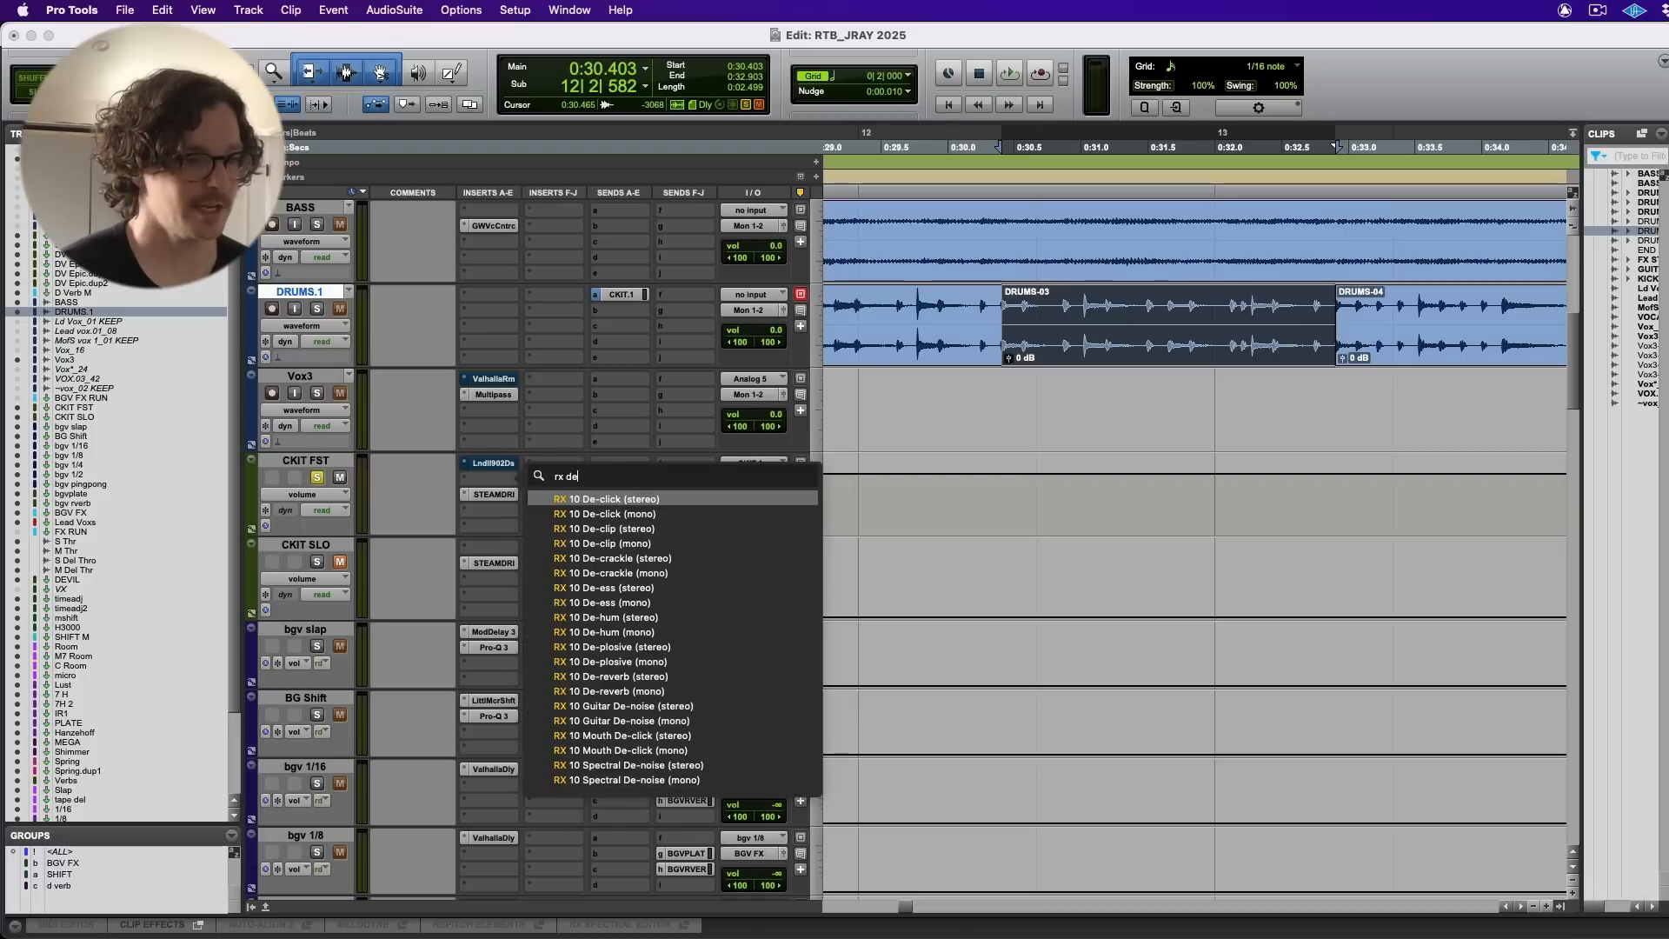
pyautogui.write('-es')
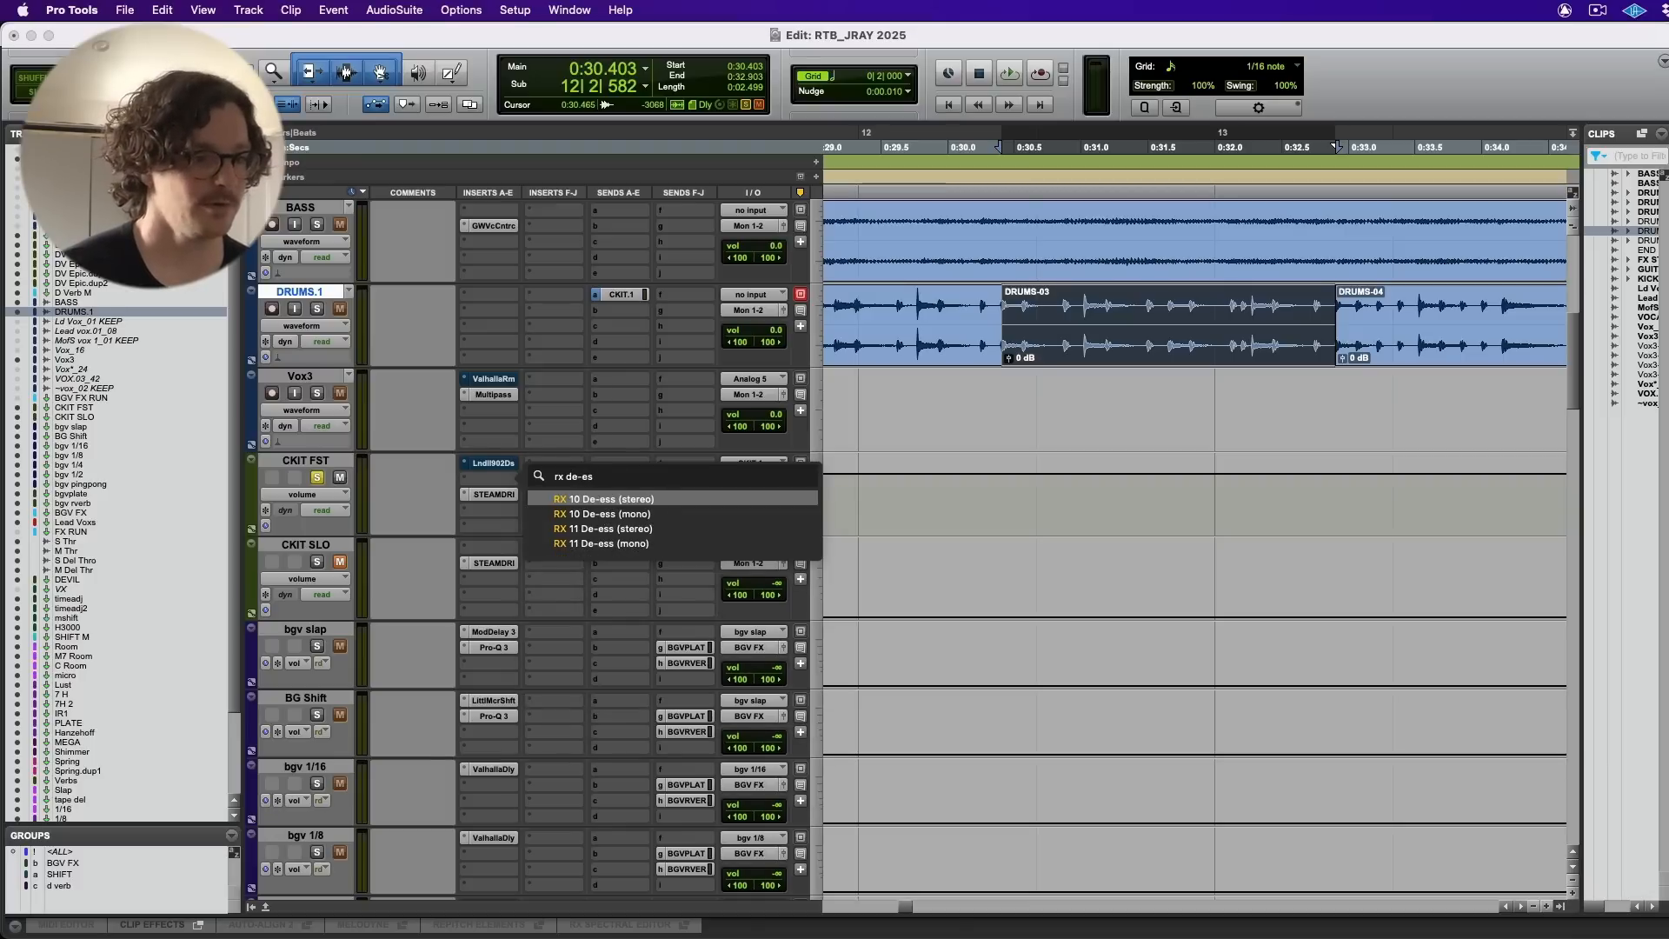
pyautogui.press('Down')
pyautogui.press('Down')
pyautogui.press('Return')
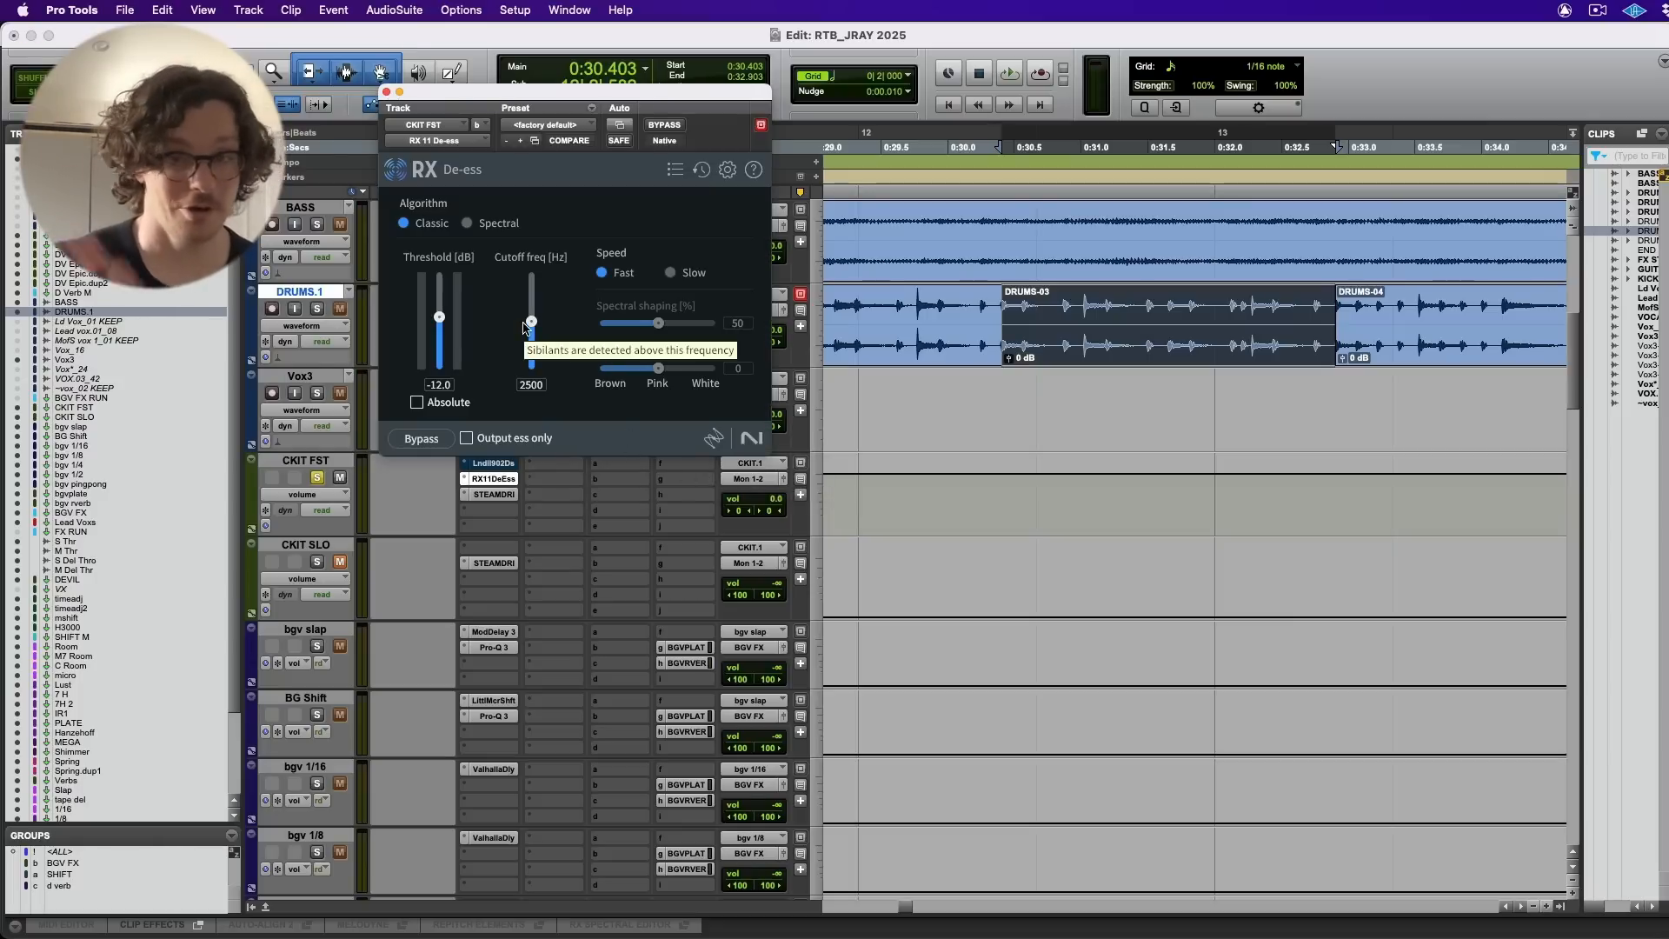
# - Set RX De-ess's cutoff to about 2610 Hz and threshold to about -16.4 dB during playback, then close the plugin window
pyautogui.press('space')
pyautogui.moveTo(530, 326); pyautogui.dragTo(439, 326)
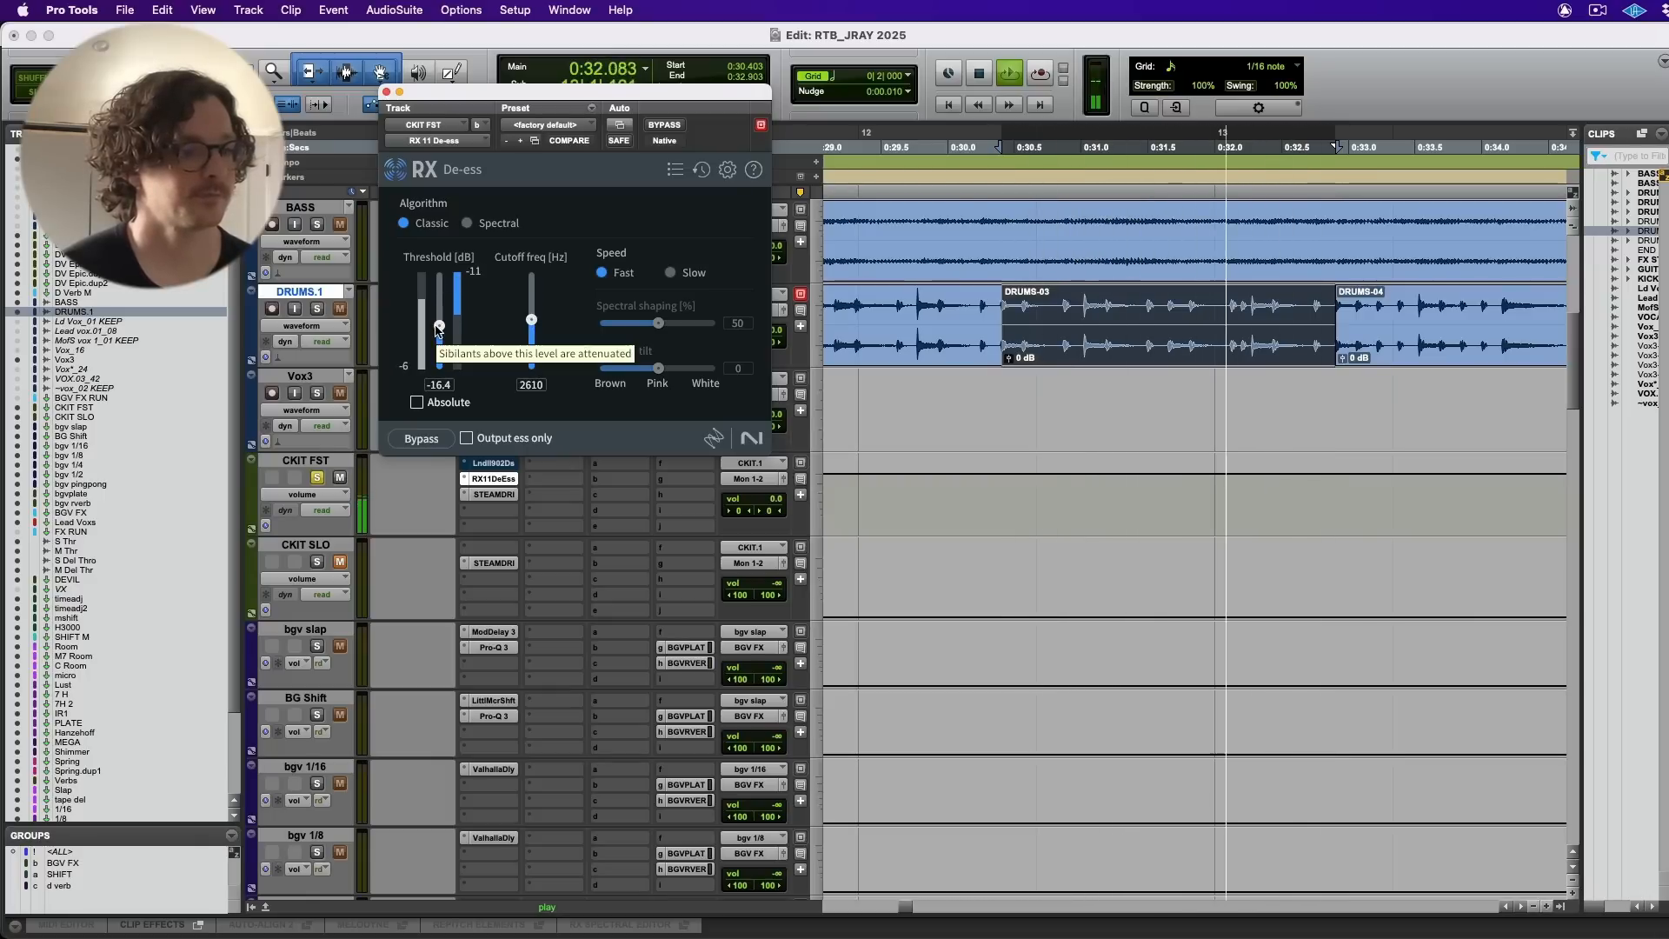
pyautogui.press('super+w')
pyautogui.press('space')
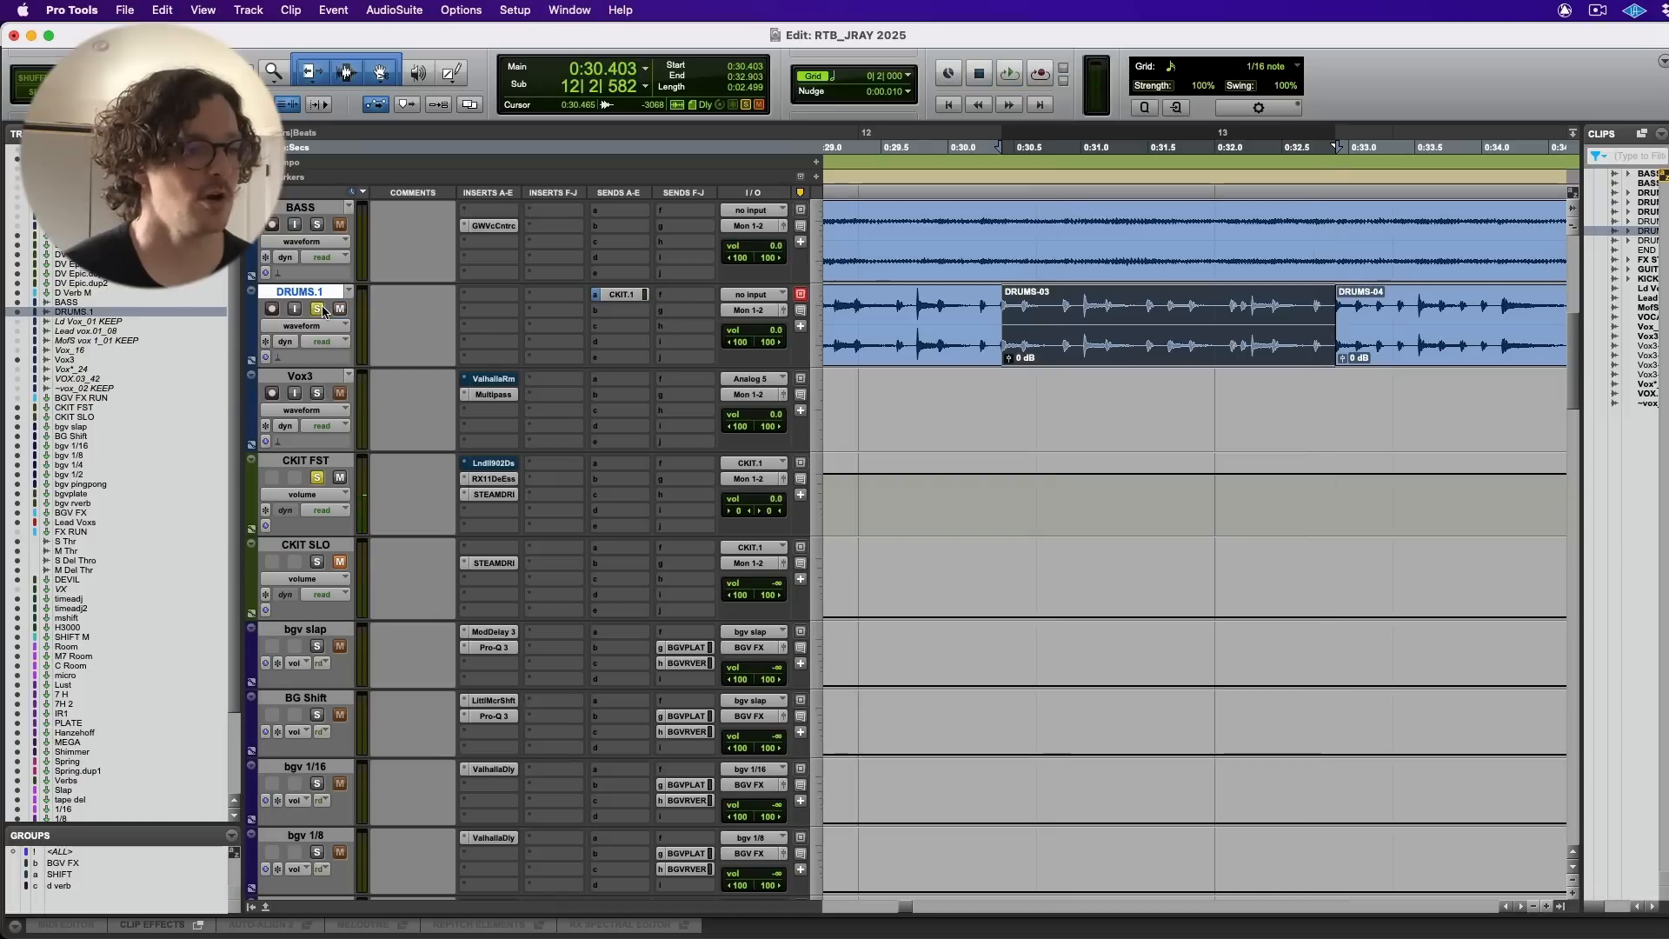
# - With DRUMS.1 soloed too, pull the CKIT FST volume fully down and blend it up to -5.5 dB during playback
pyautogui.moveTo(759, 493); pyautogui.dragTo(763, 659)
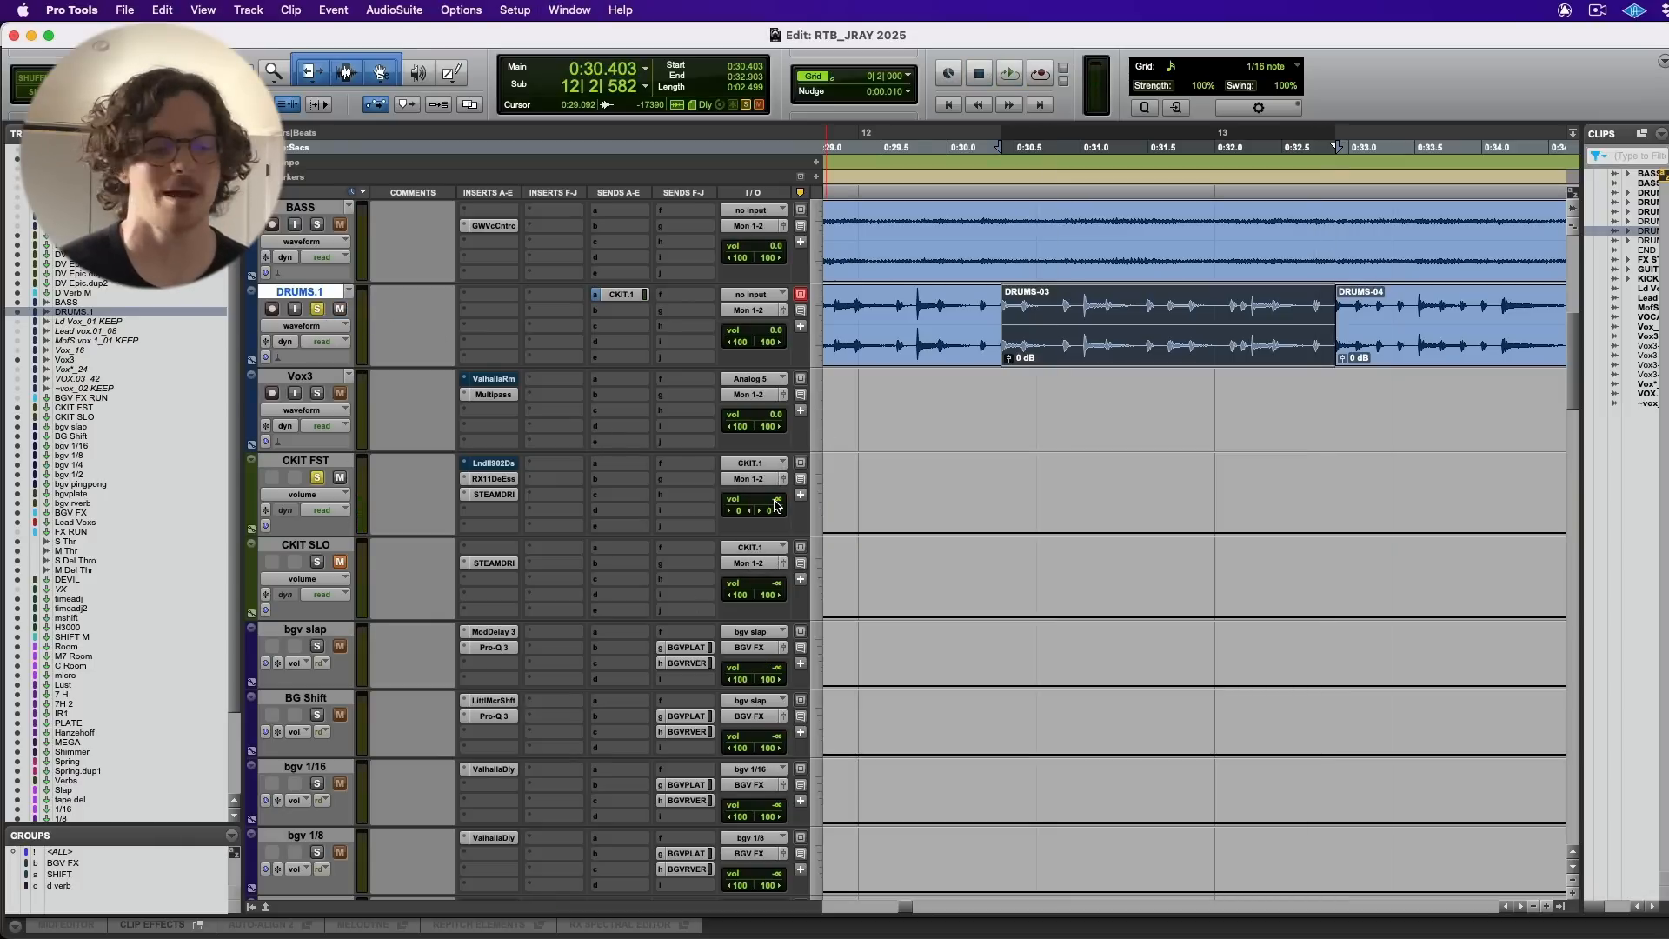
pyautogui.press('space')
pyautogui.moveTo(765, 500)
pyautogui.mouseDown()
pyautogui.moveTo(777, 461)
pyautogui.moveTo(776, 480)
pyautogui.mouseUp()
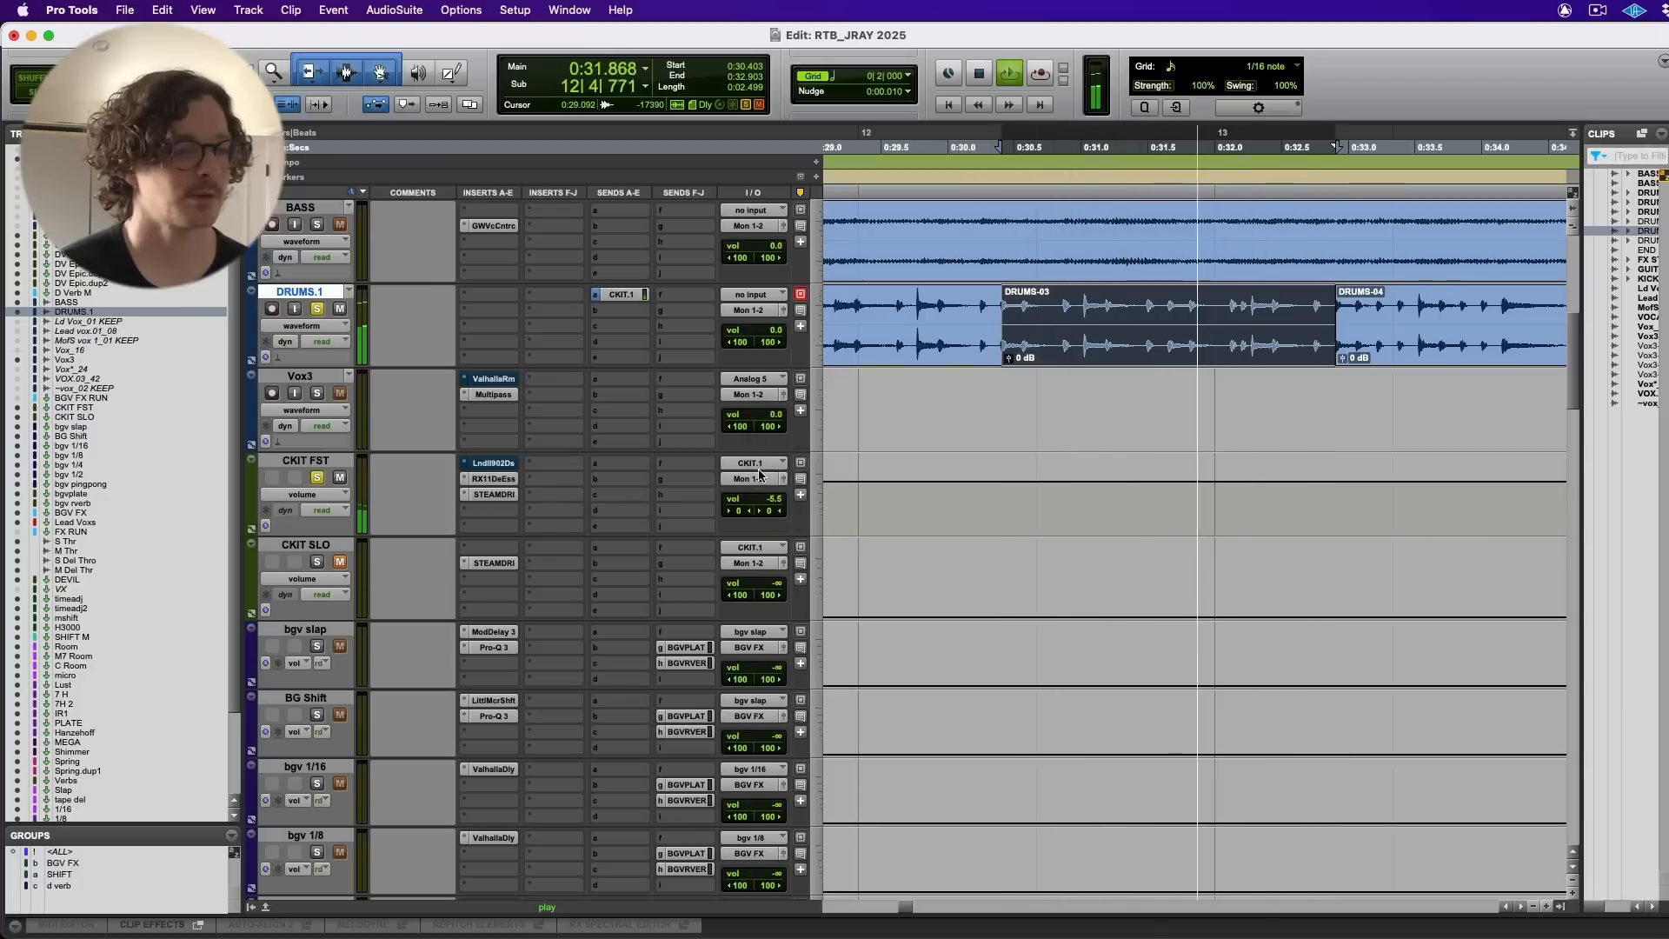
pyautogui.press('space')
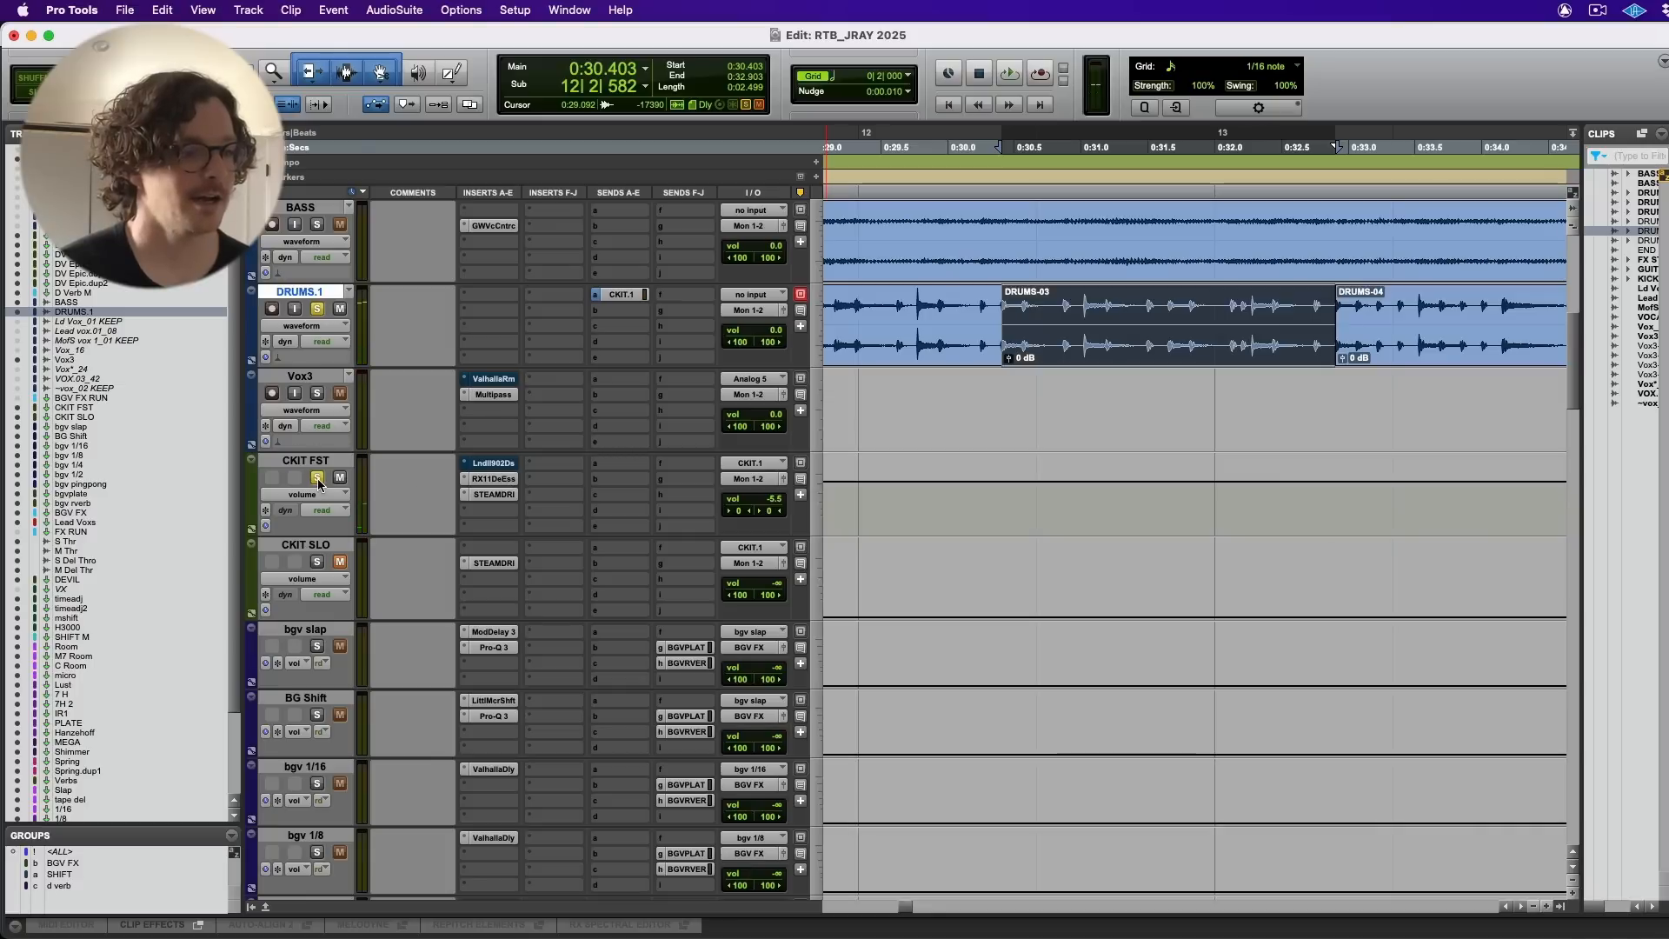
# - Clear the DRUMS.1 and CKIT FST solos, bypass RX 11 De-ess, and activate the Lindell 902 De-esser on CKIT FST
pyautogui.click(317, 310)
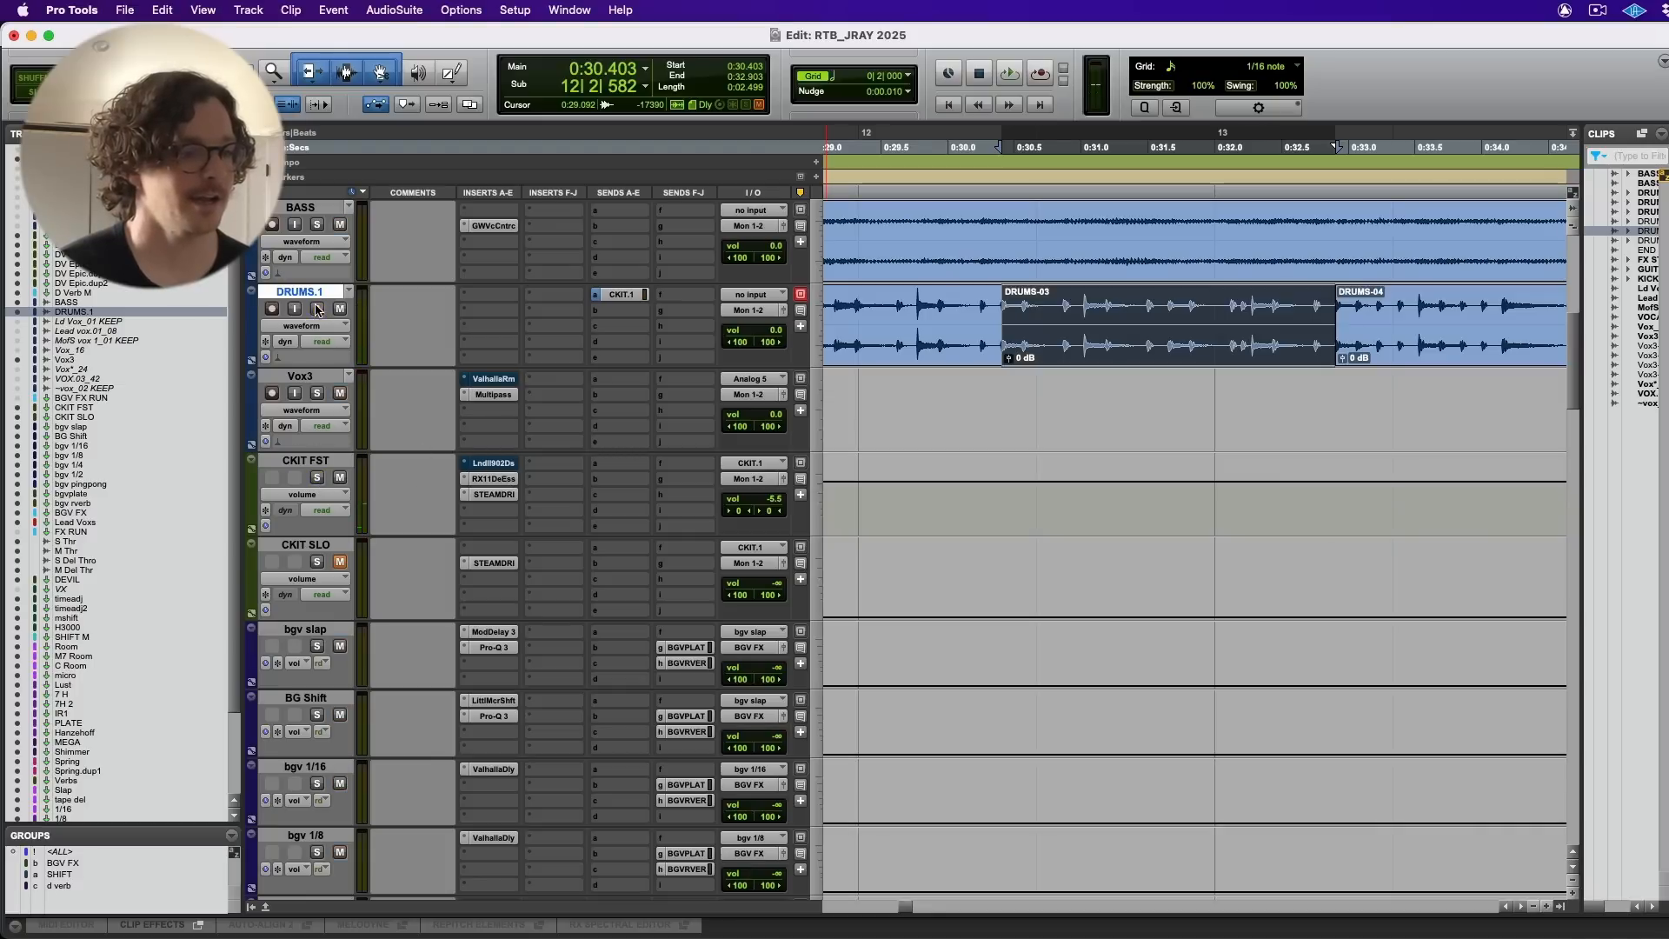
pyautogui.press('space')
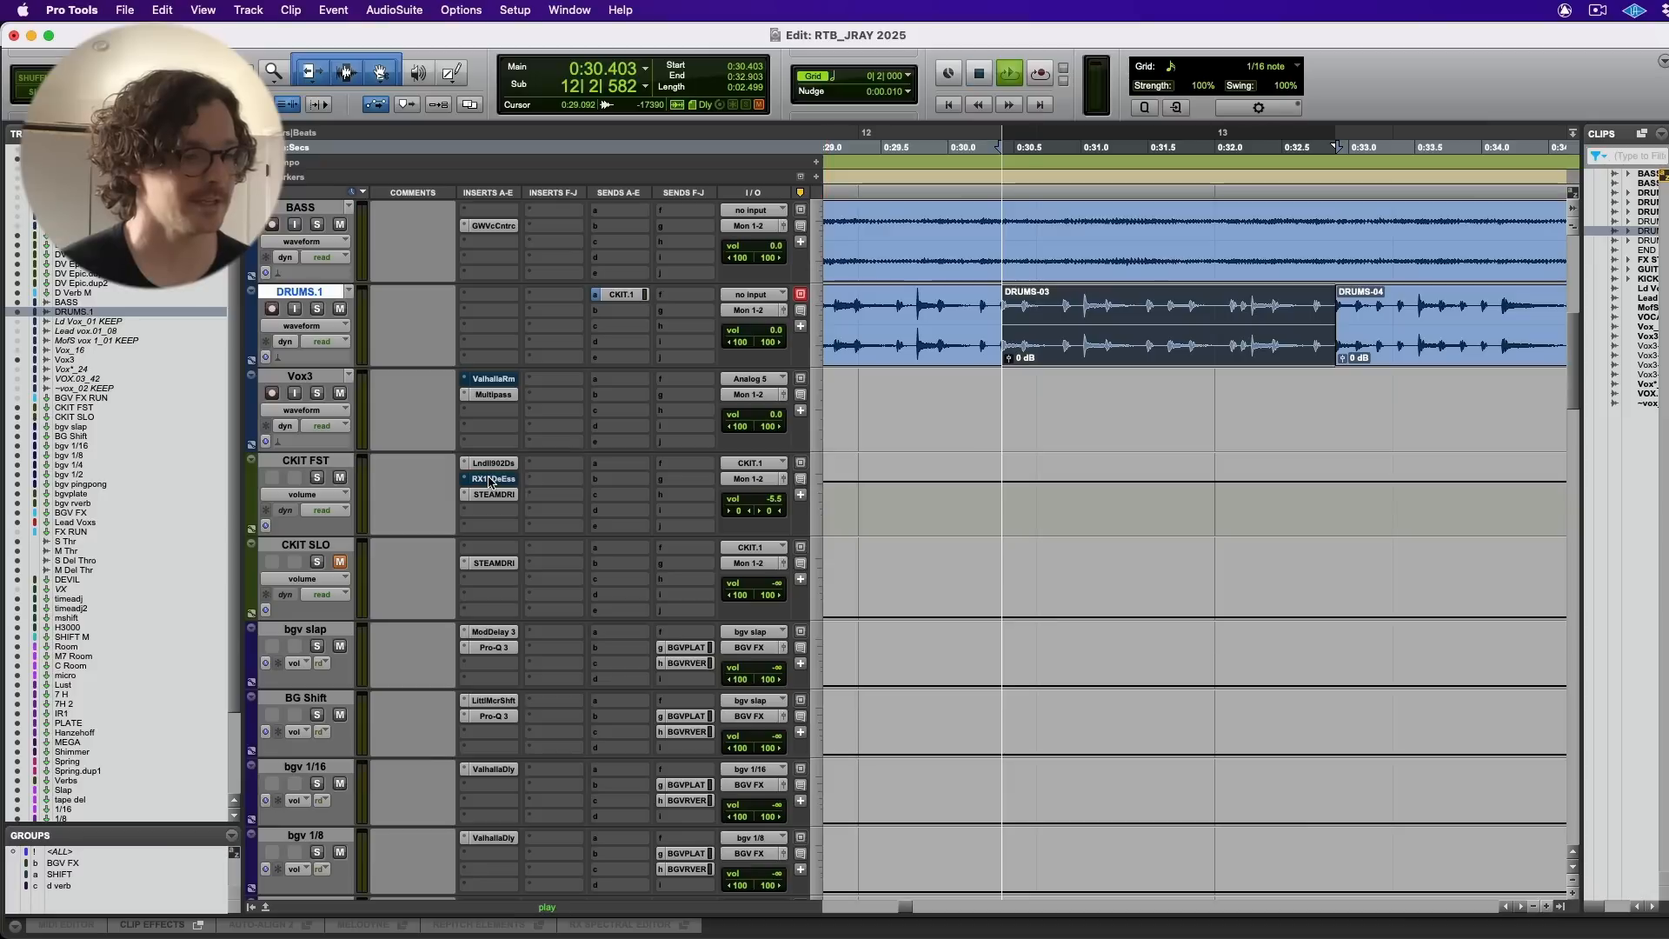
pyautogui.press('space')
# - Solo CKIT FST and blend its volume to -1.3 dB during playback
pyautogui.click(316, 477)
pyautogui.press('space')
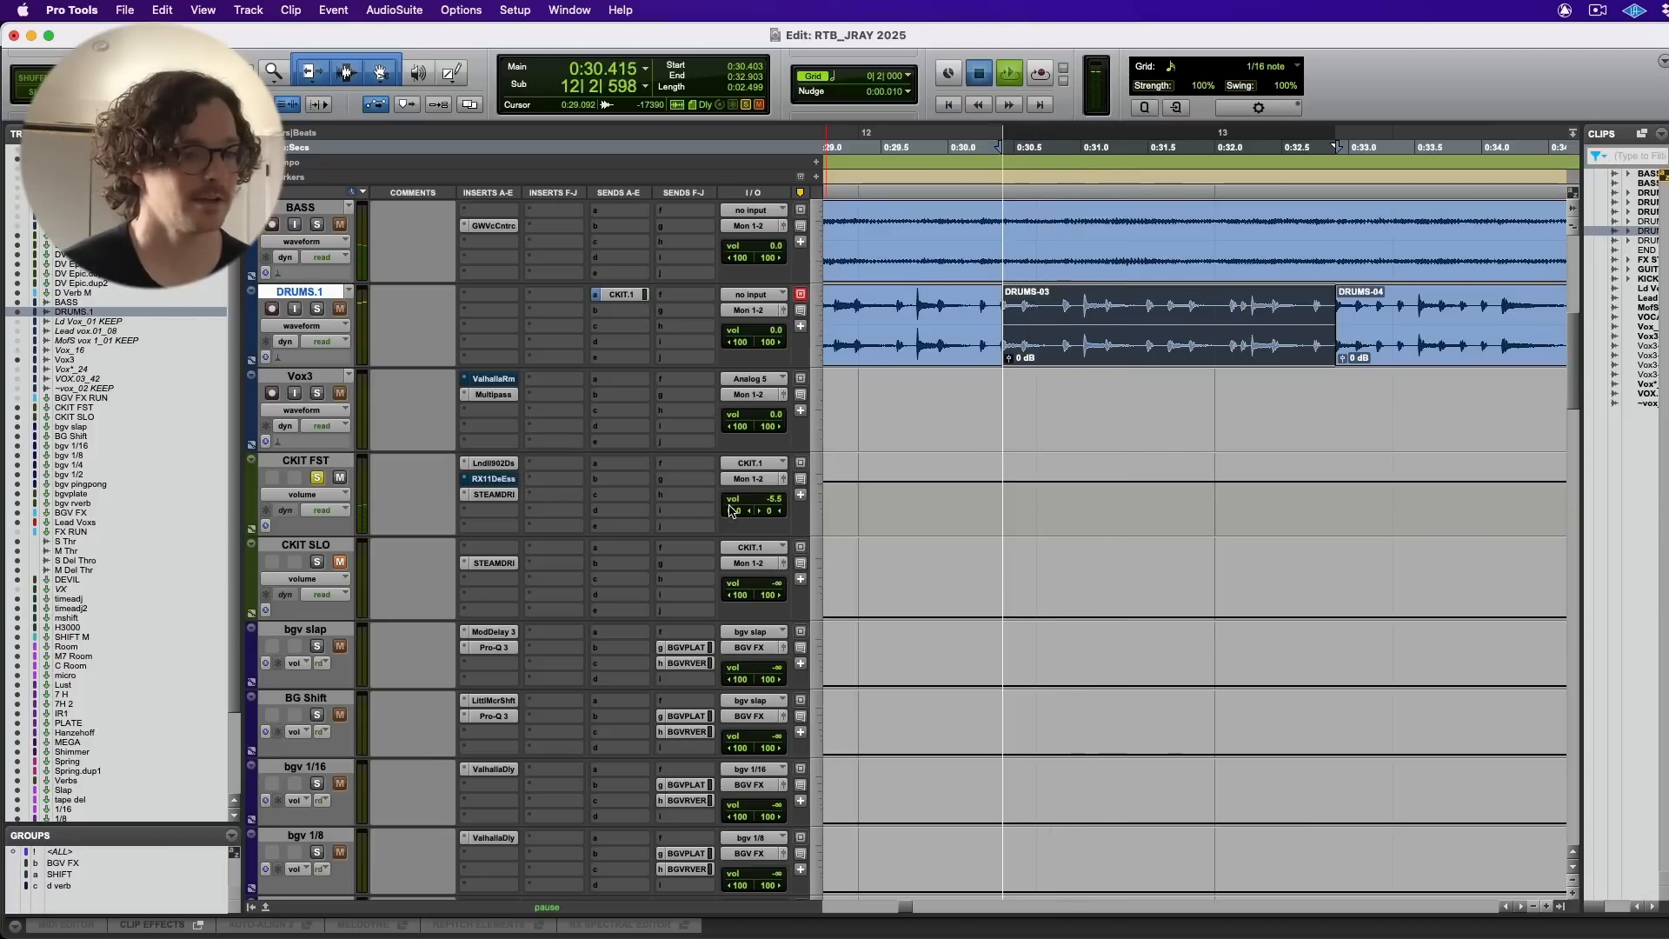
pyautogui.moveTo(774, 499); pyautogui.dragTo(794, 447)
pyautogui.press('space')
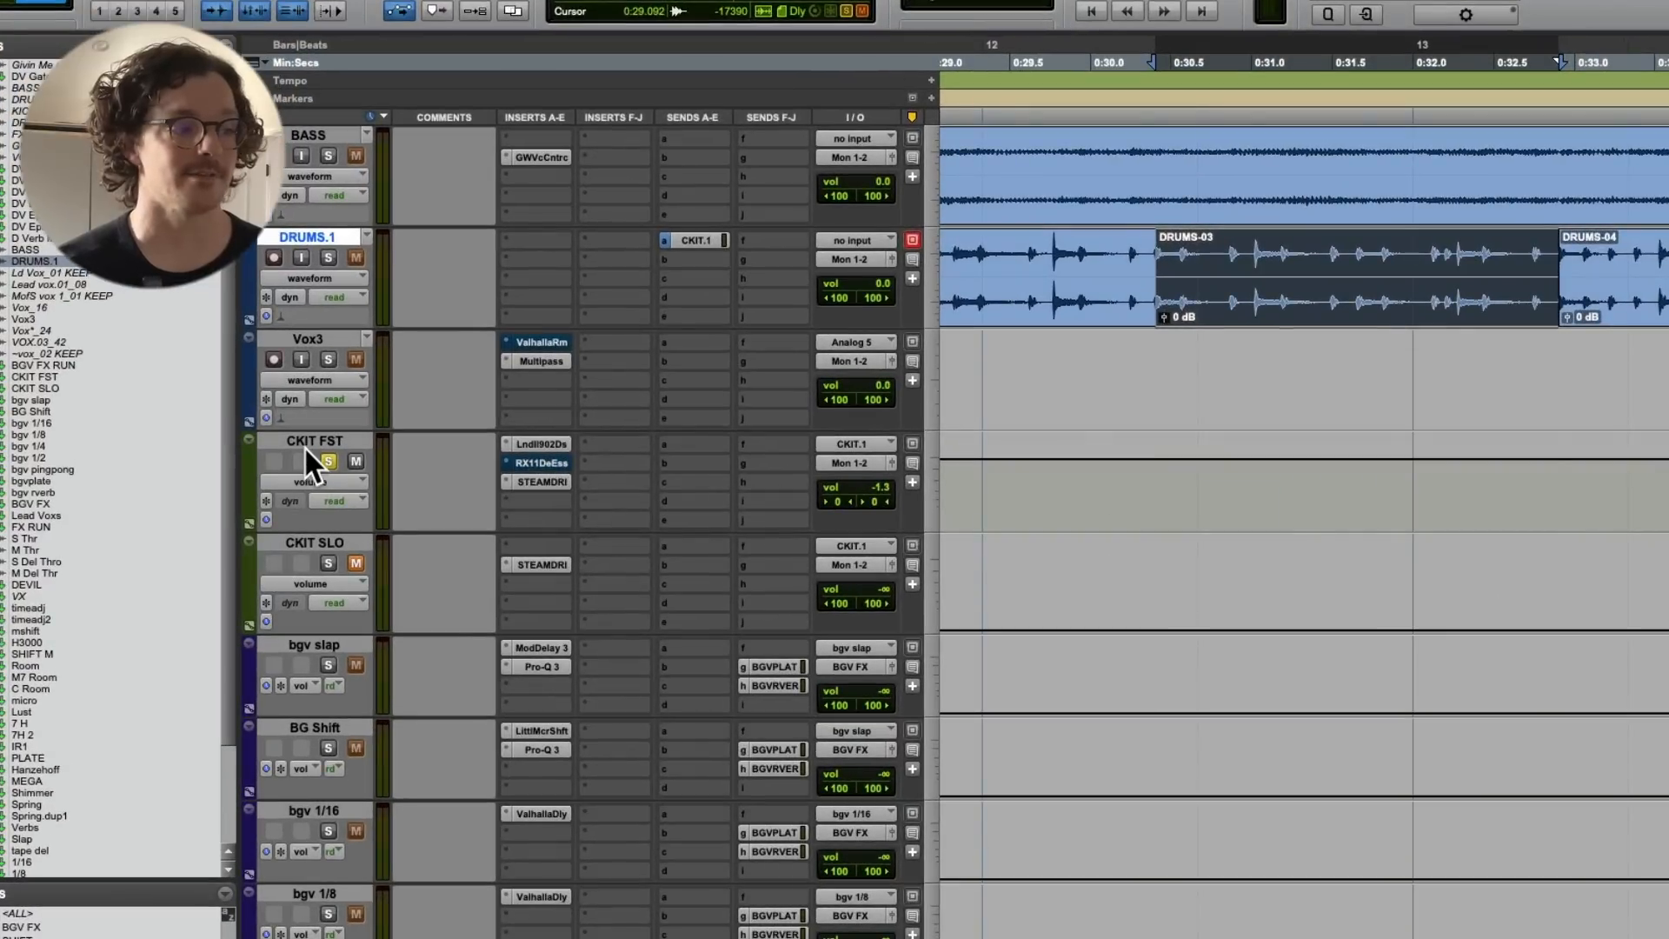
# - Examine the STEAMDRIVER settings on the CKIT FST and CKIT SLO tracks, closing each plugin window
pyautogui.click(305, 445)
pyautogui.click(341, 539)
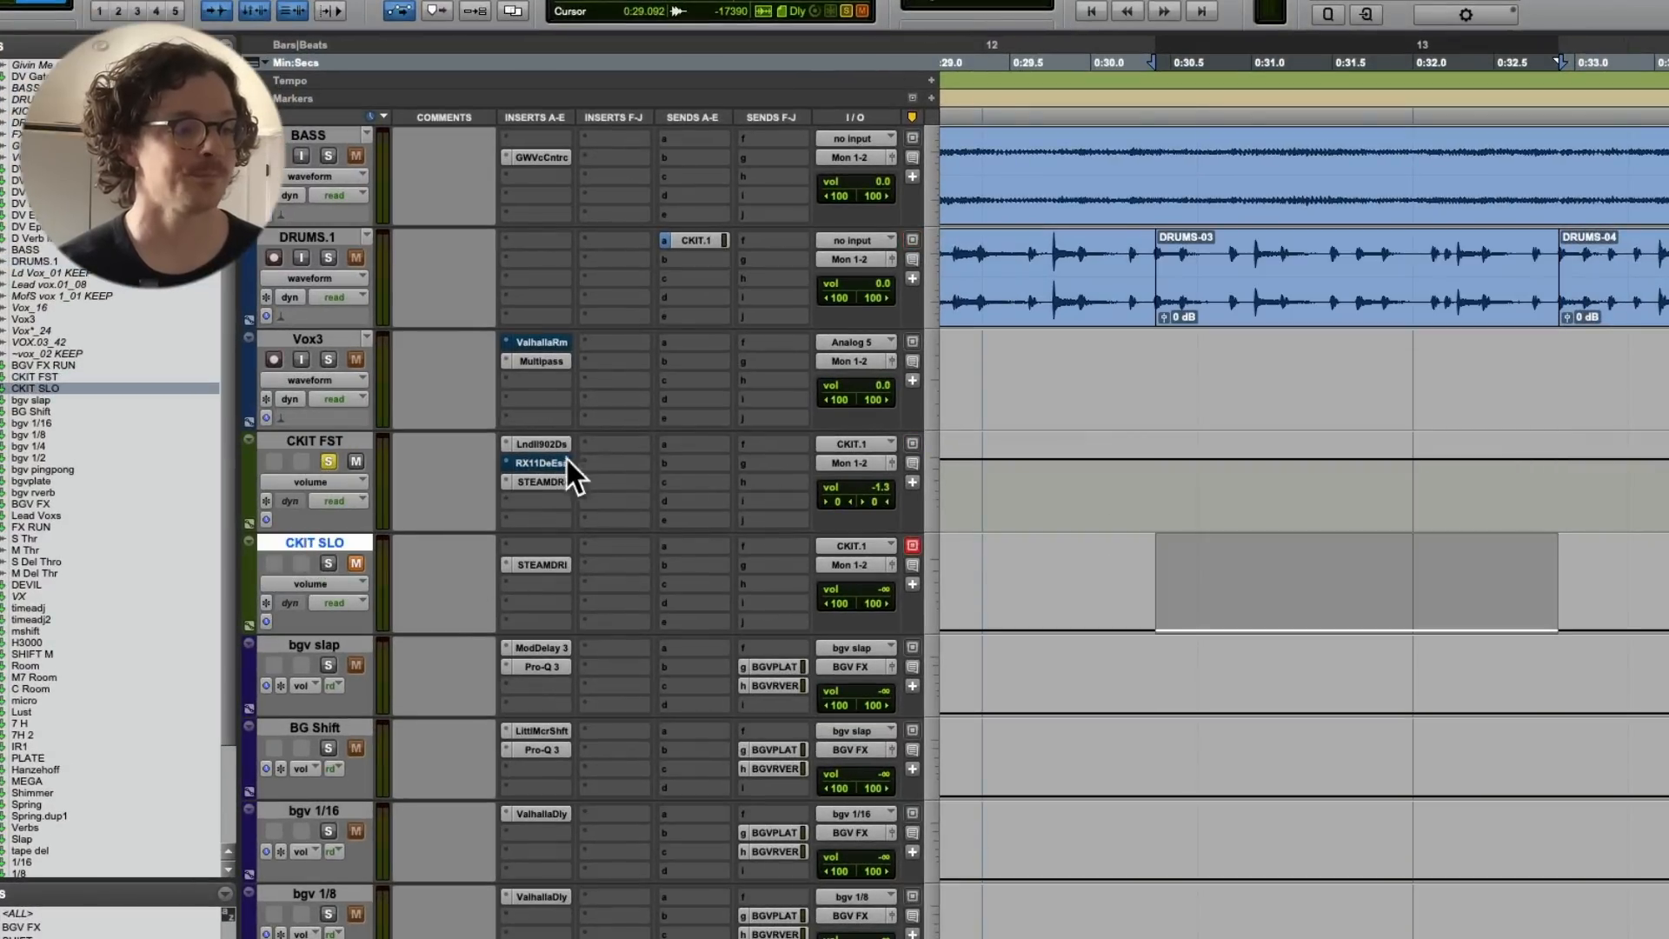
pyautogui.click(540, 482)
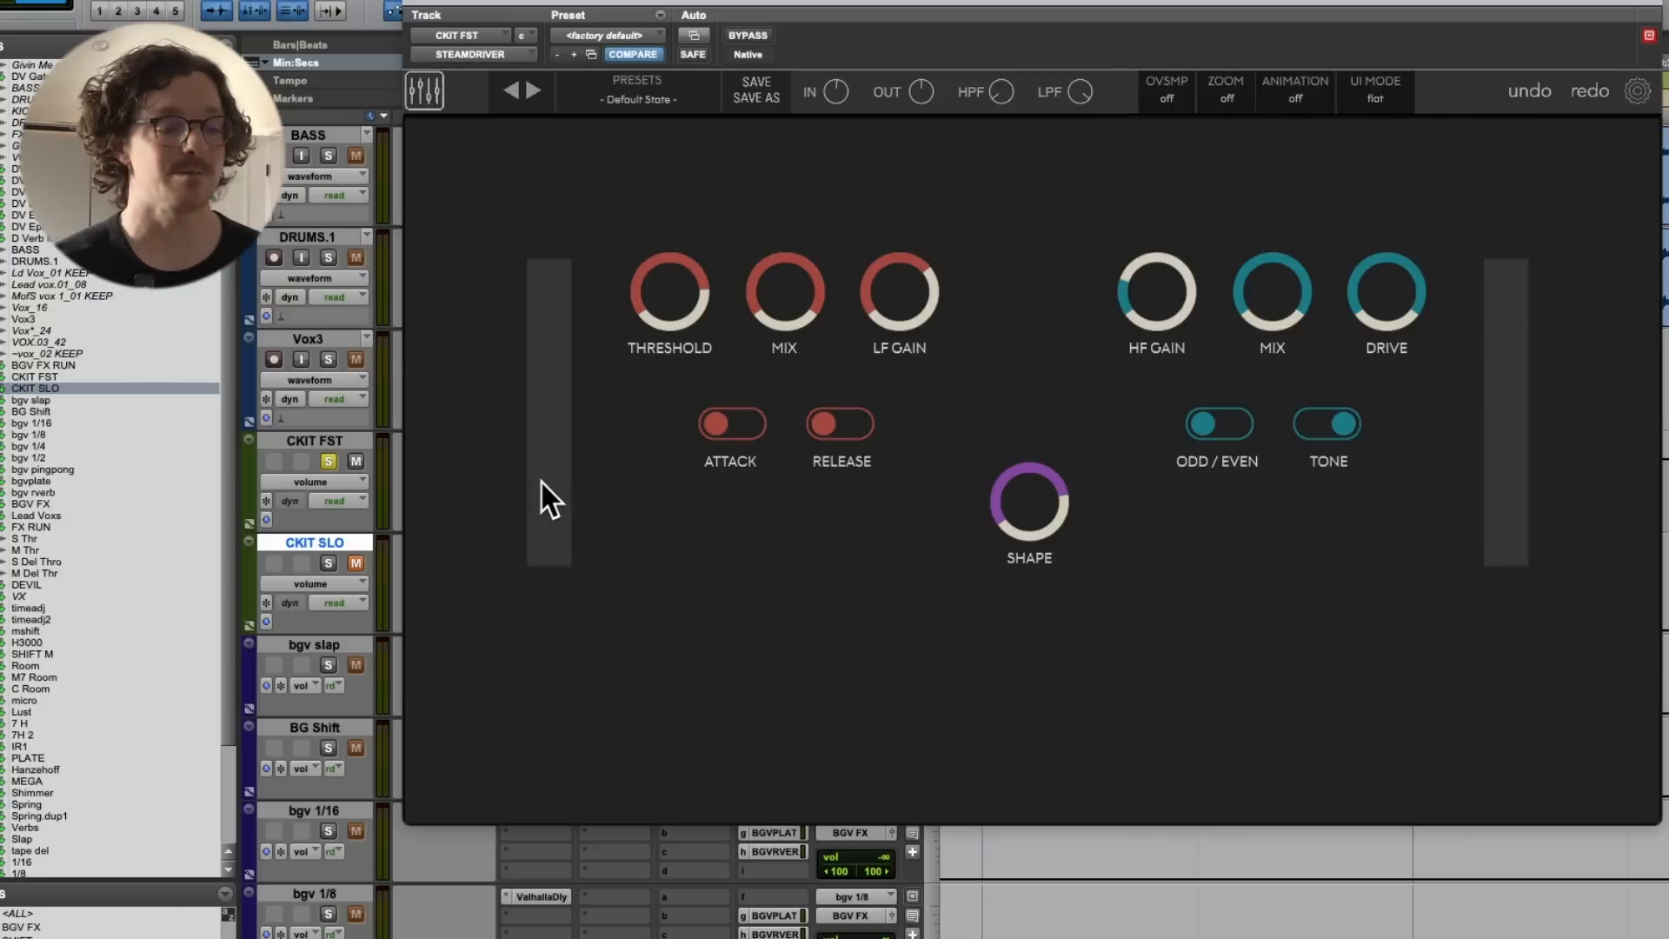
pyautogui.press('super+w')
pyautogui.click(556, 561)
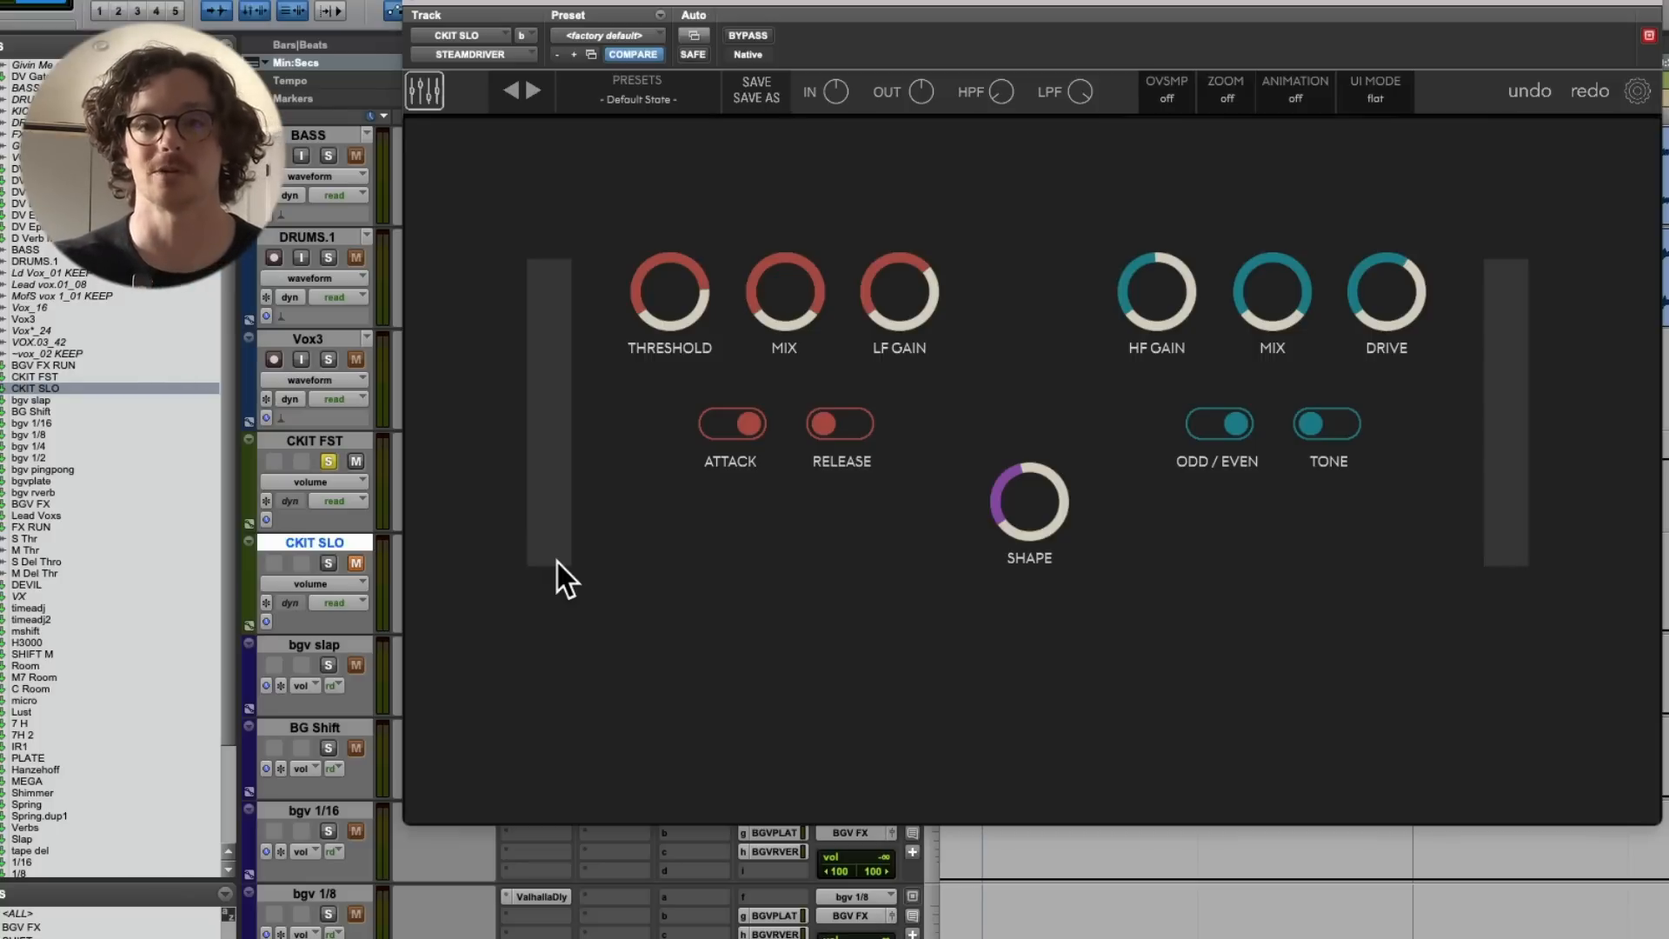
pyautogui.press('super+w')
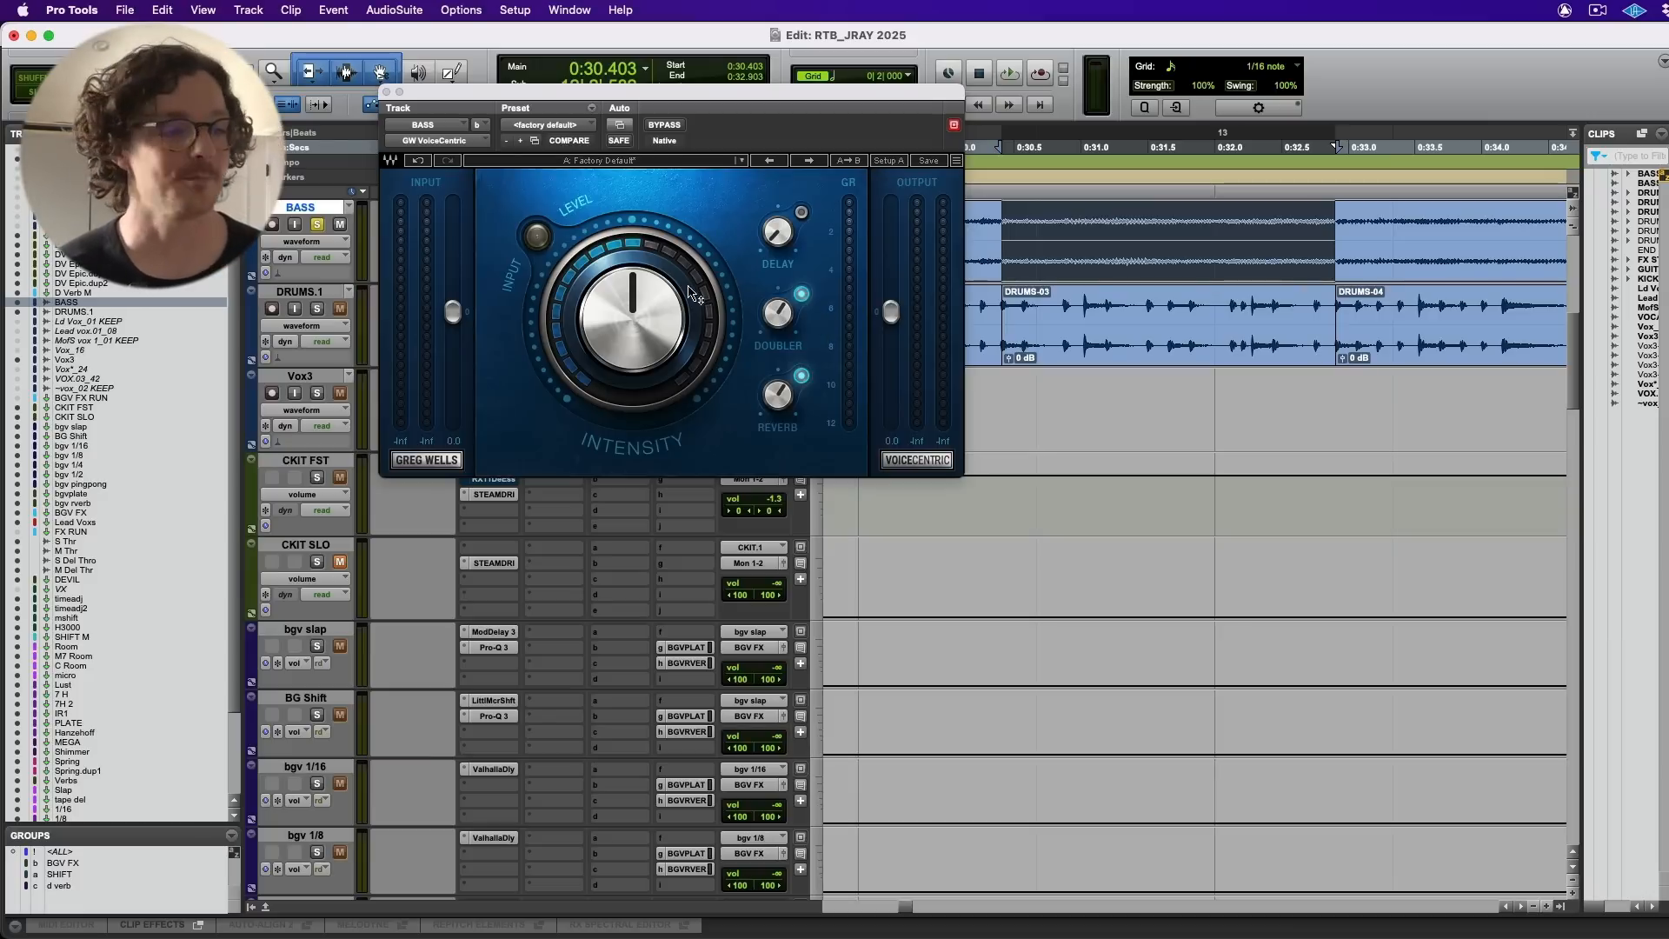
# - Turn the Doubler and Reverb fully down in GW VoiceCentric on the BASS track, and lower Intensity to 0
pyautogui.moveTo(693, 293); pyautogui.dragTo(629, 282)
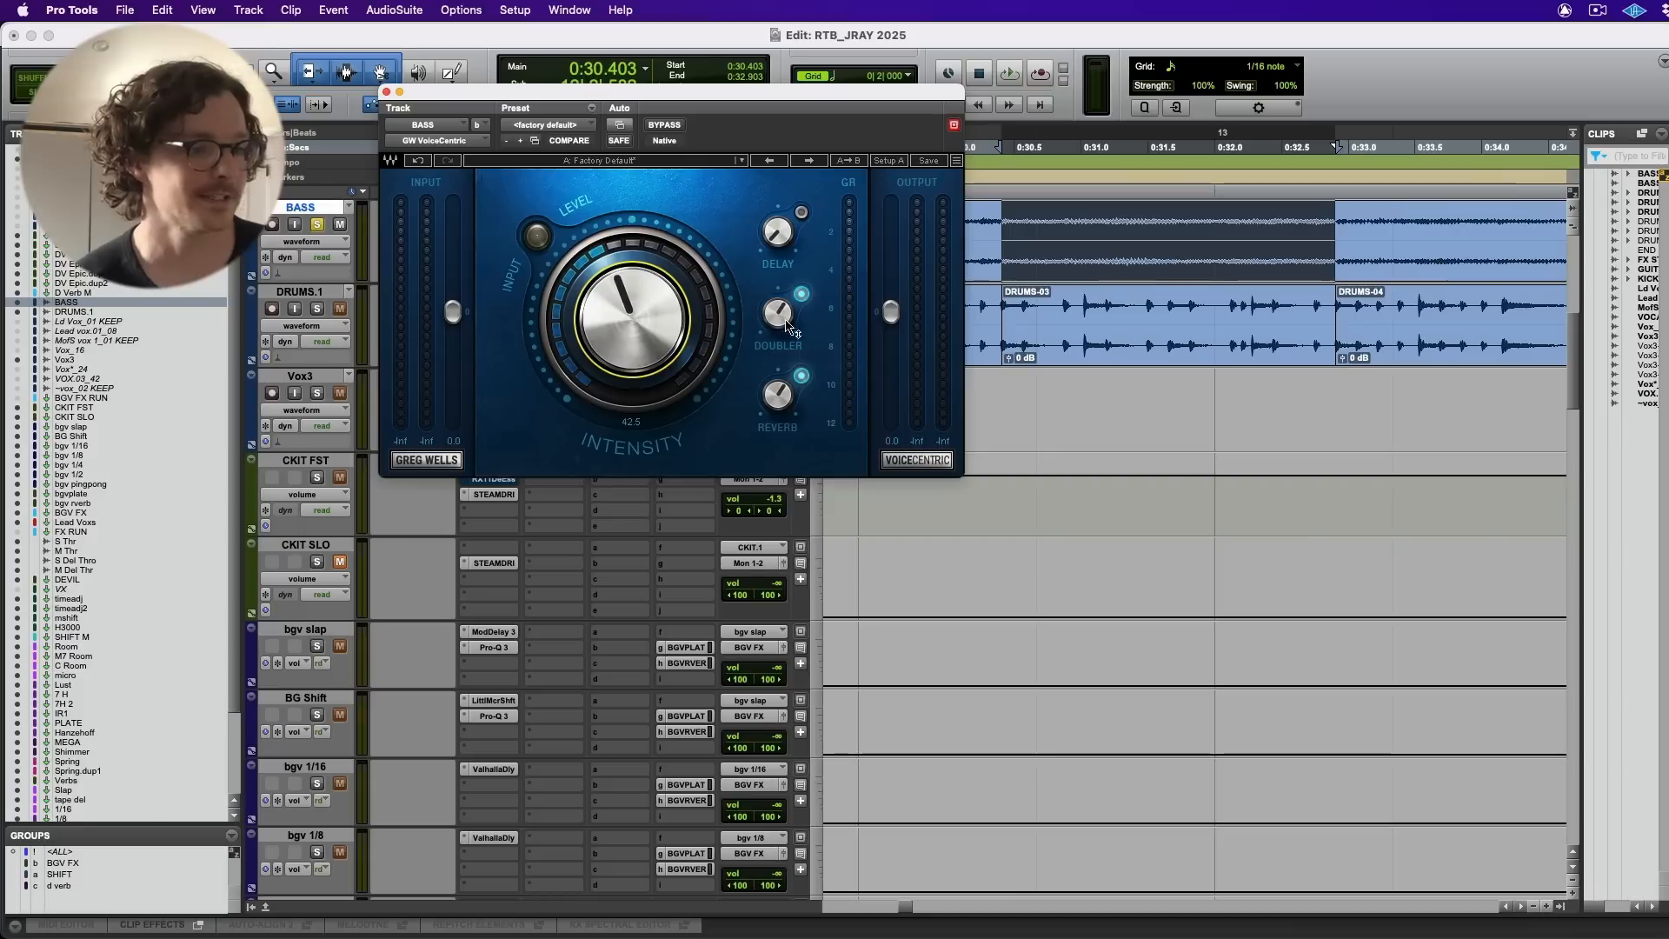
pyautogui.scroll(-10, 786, 401)
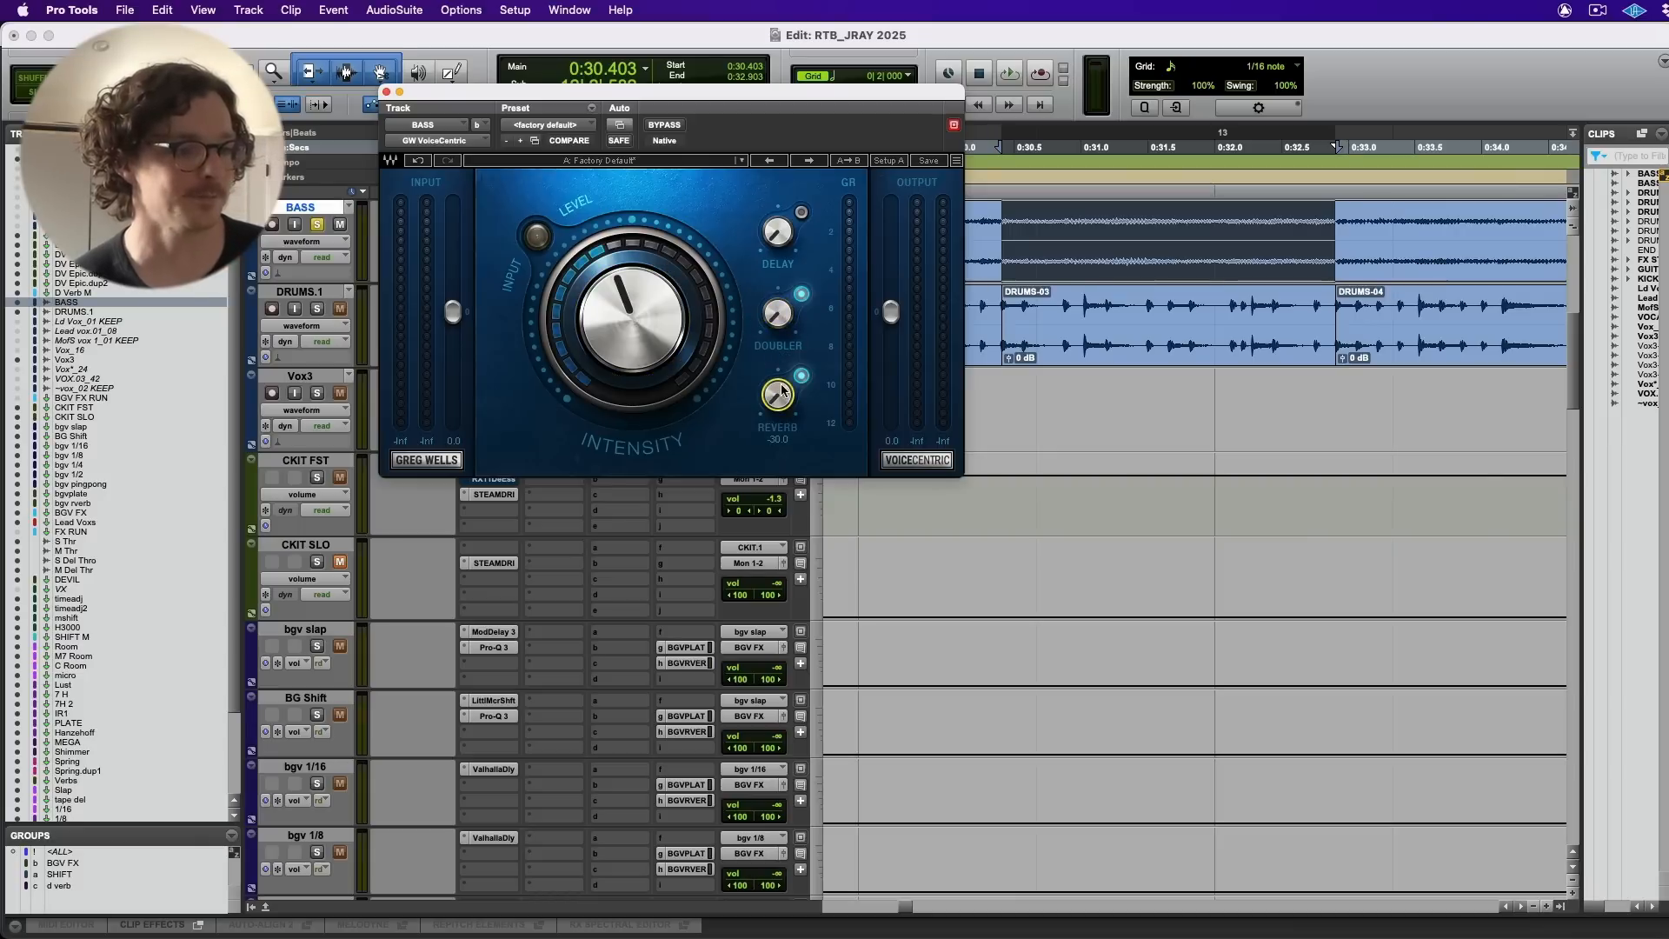
pyautogui.scroll(-10, 634, 278)
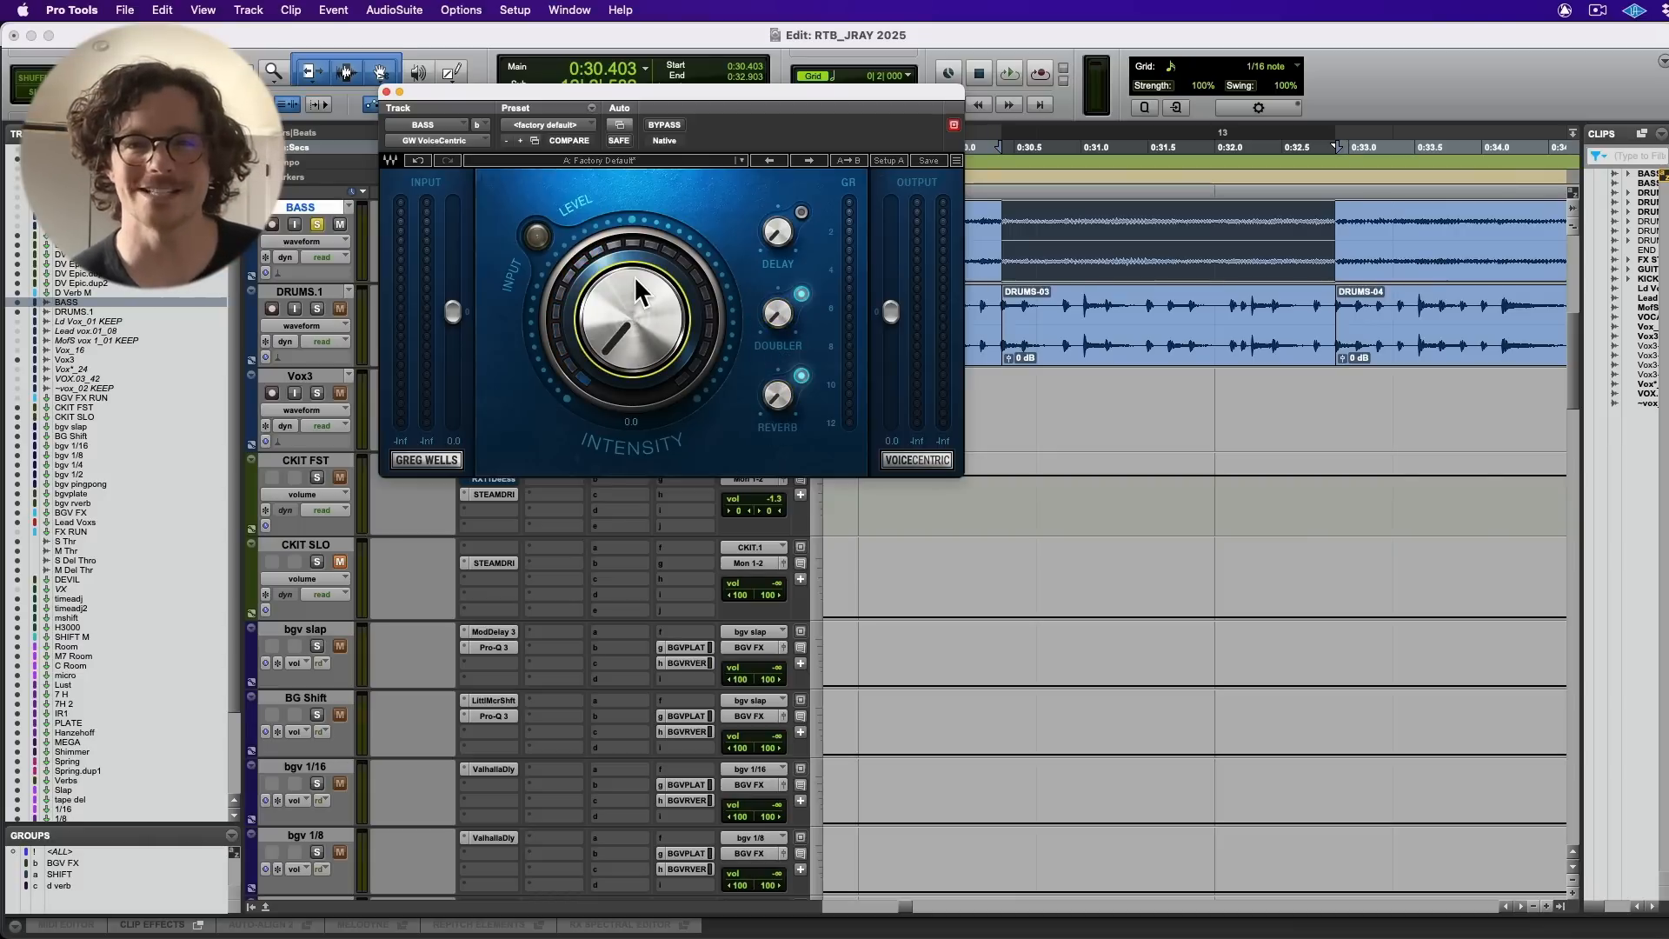
# - Sweep VoiceCentric's Intensity up to 89.5 while playing the soloed bass
pyautogui.press('space')
pyautogui.moveTo(654, 311); pyautogui.dragTo(654, 157)
pyautogui.press('space')
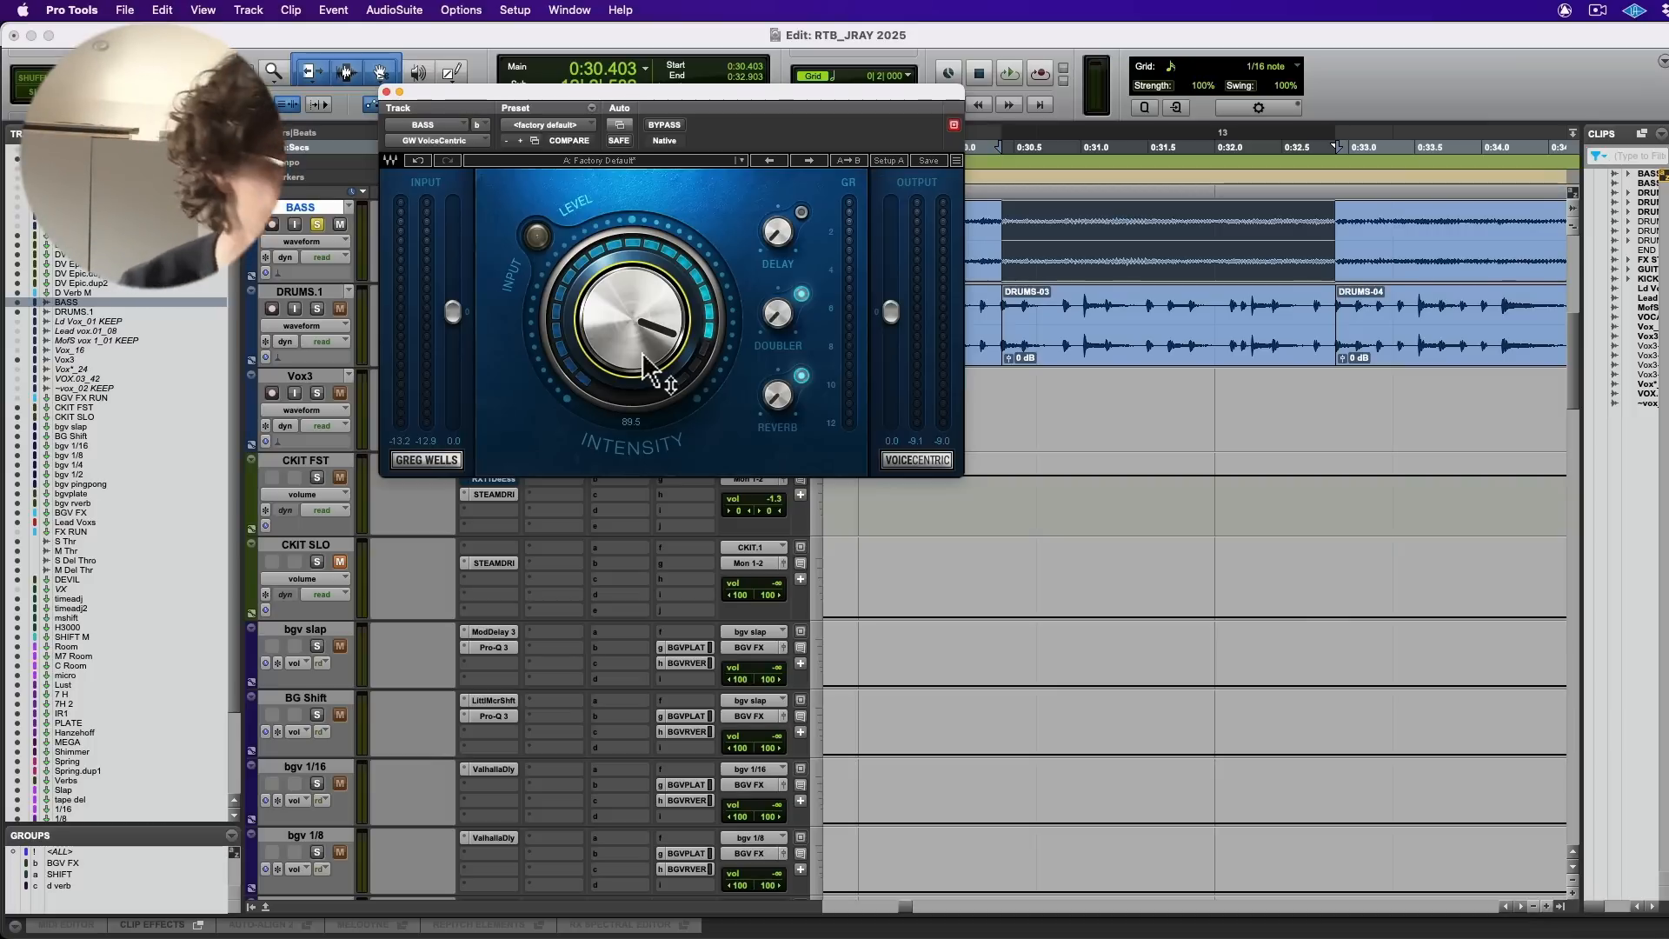
# - Return VoiceCentric's Intensity to 0 and raise it to 98.1 during bass playback
pyautogui.moveTo(643, 355); pyautogui.dragTo(584, 320)
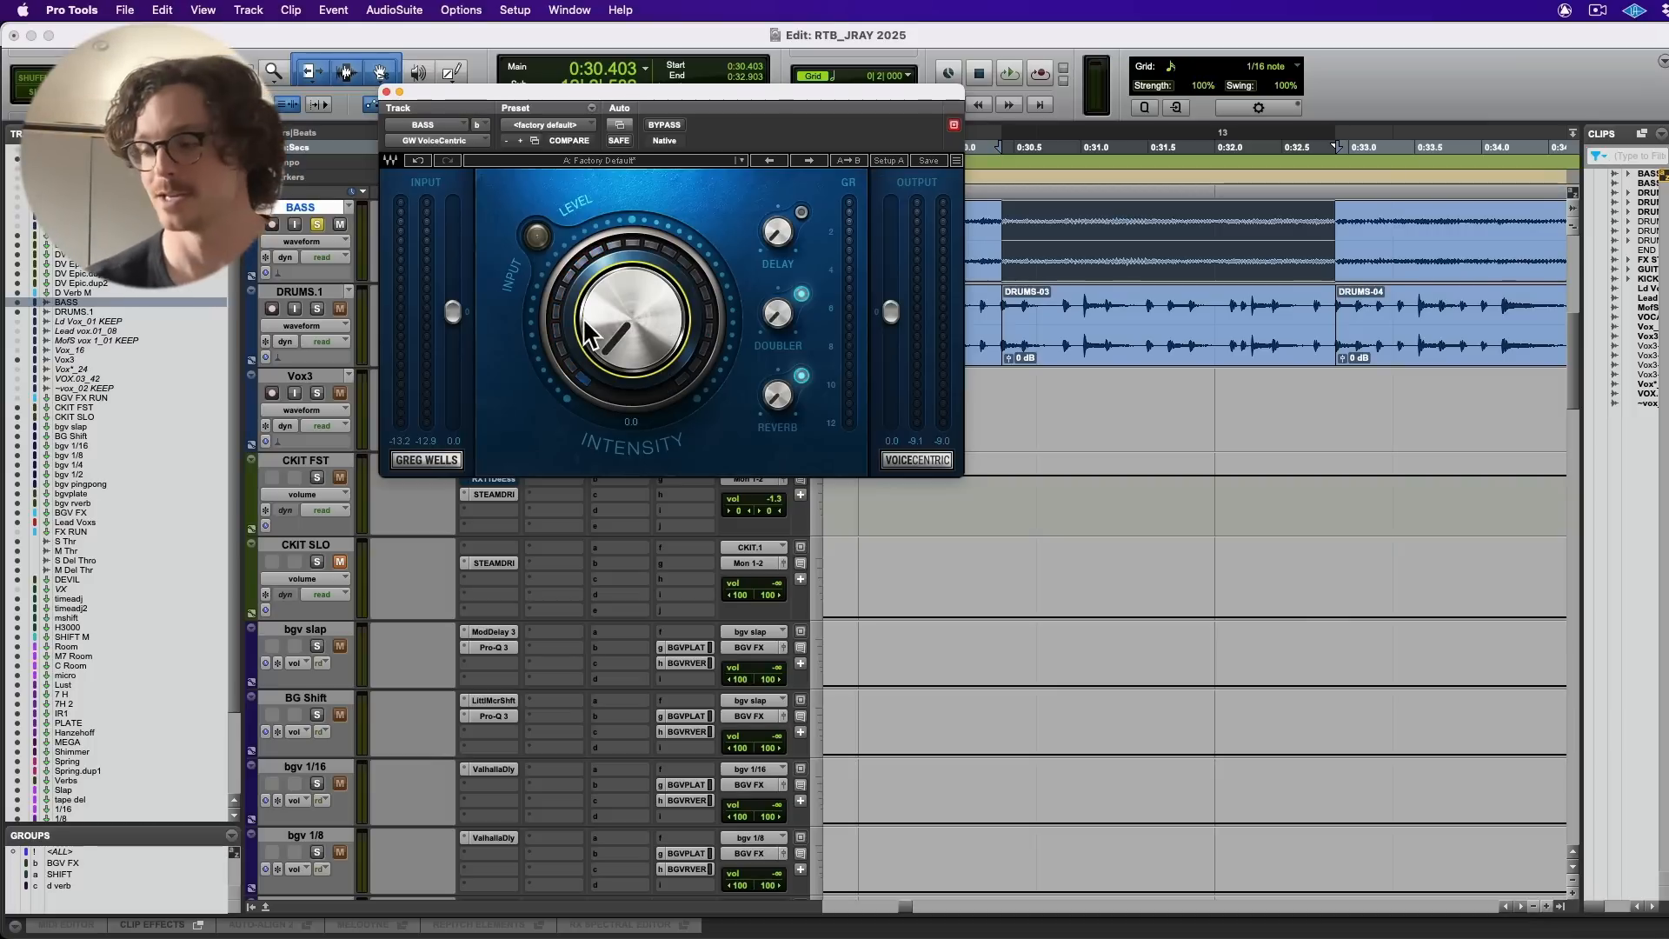
pyautogui.press('space')
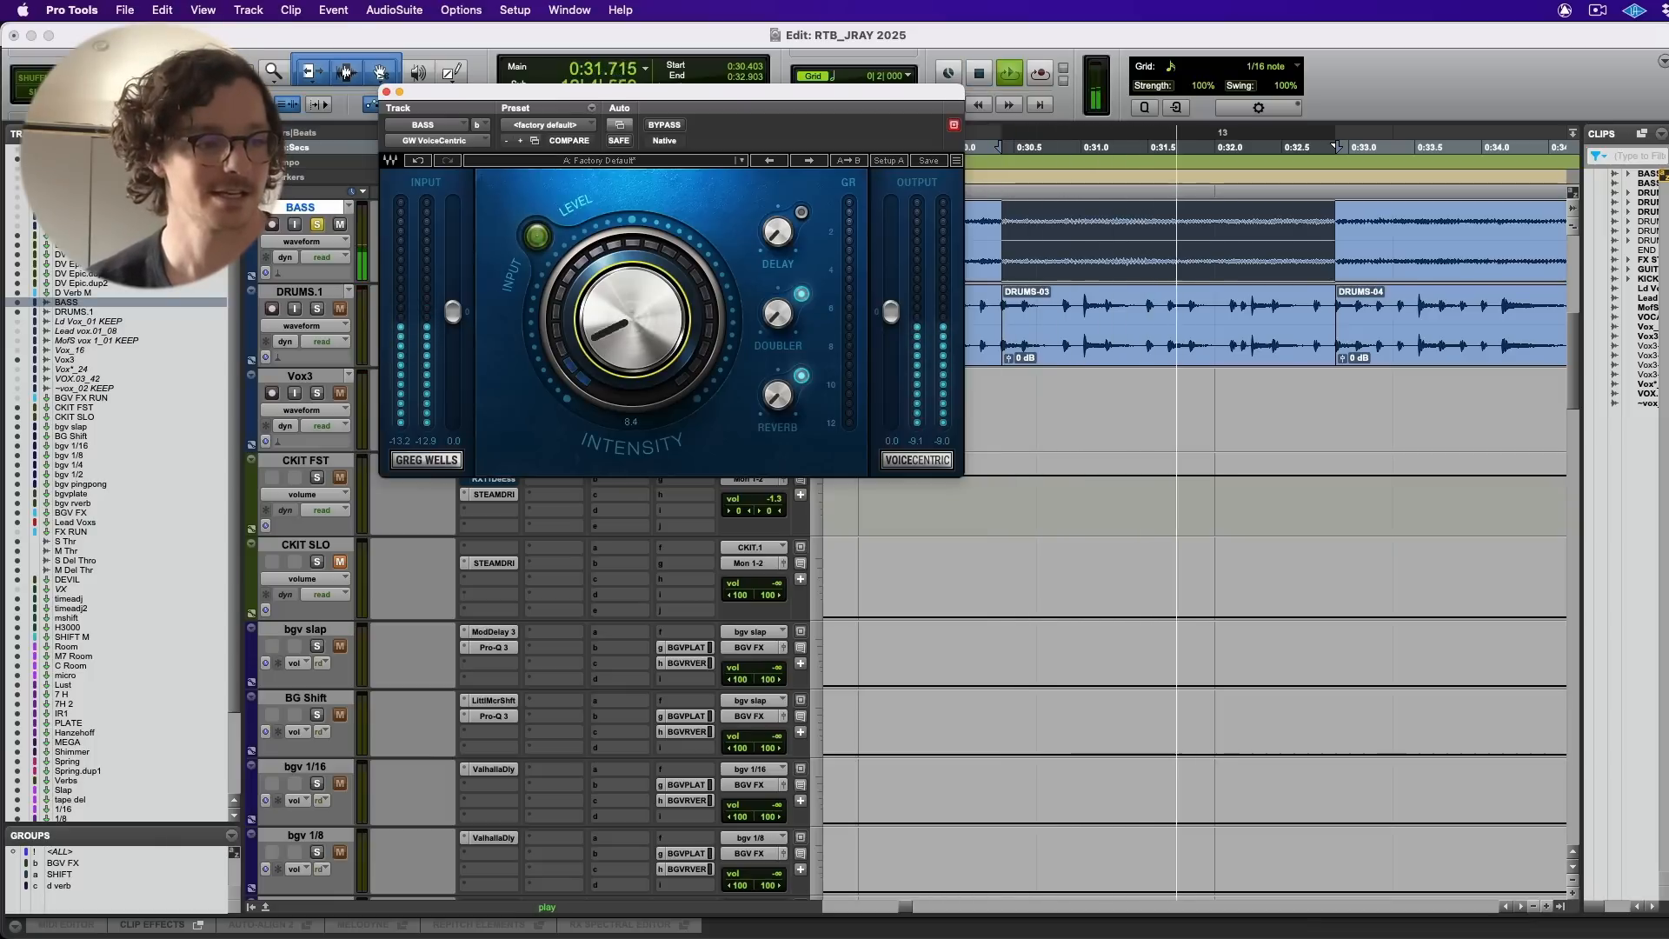
pyautogui.moveTo(632, 320); pyautogui.dragTo(632, 192)
pyautogui.press('space')
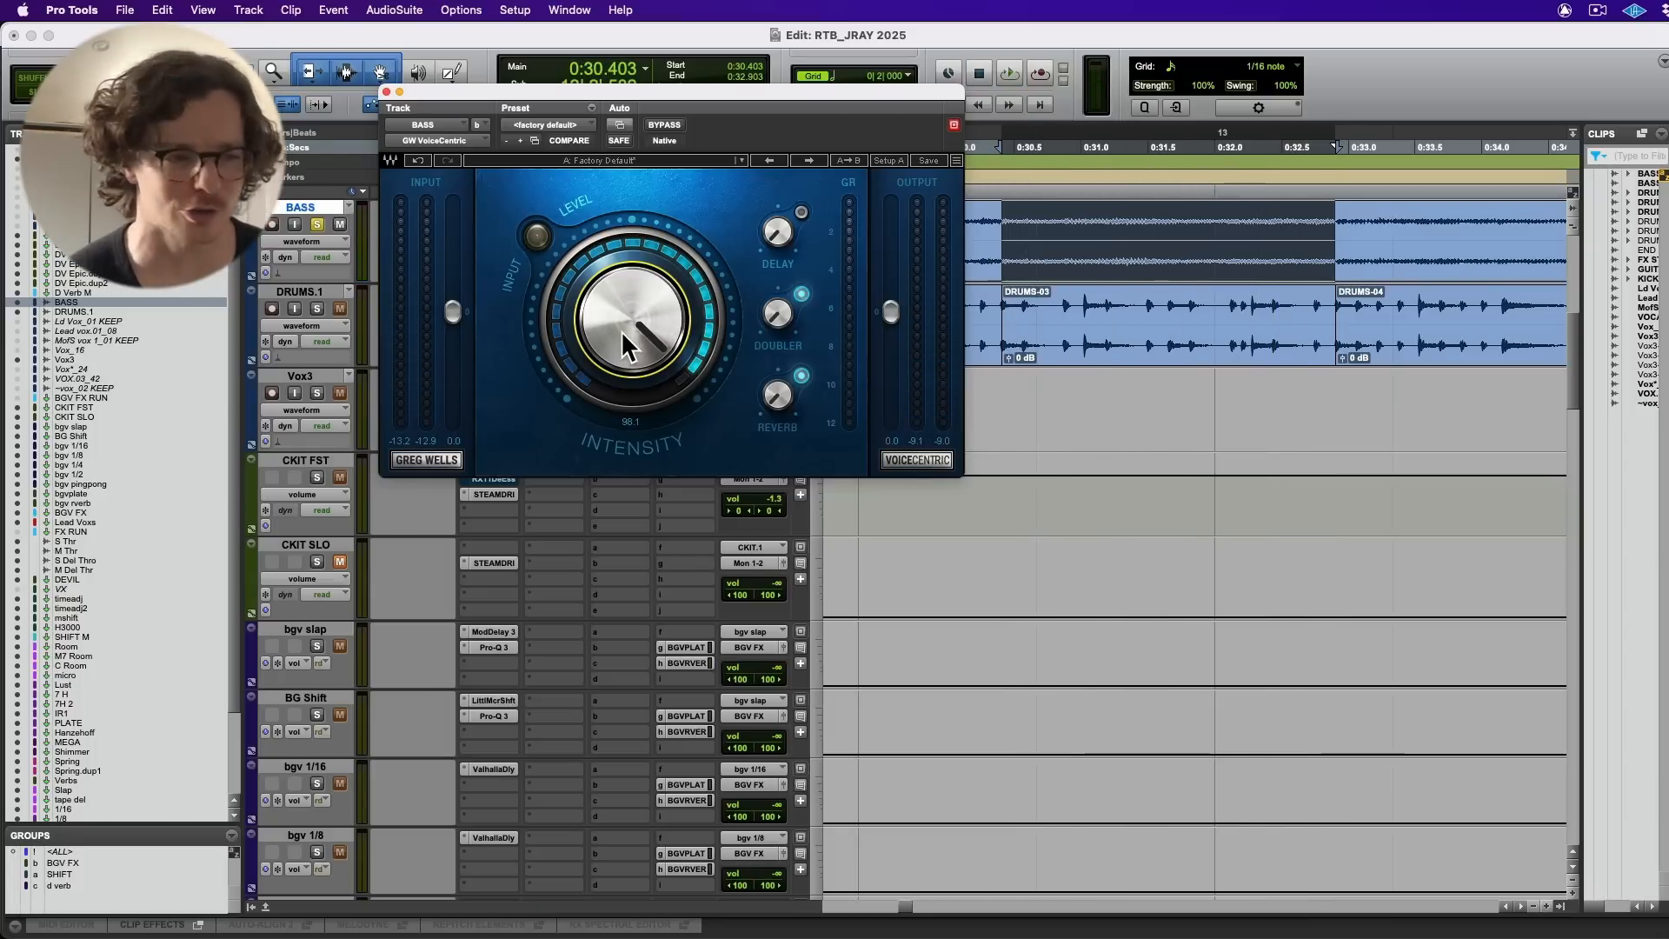
# - Move the VoiceCentric window clear of the track's I/O column, bypass the plugin, and switch the BASS volume readout to peak level
pyautogui.moveTo(706, 111); pyautogui.dragTo(1146, 107)
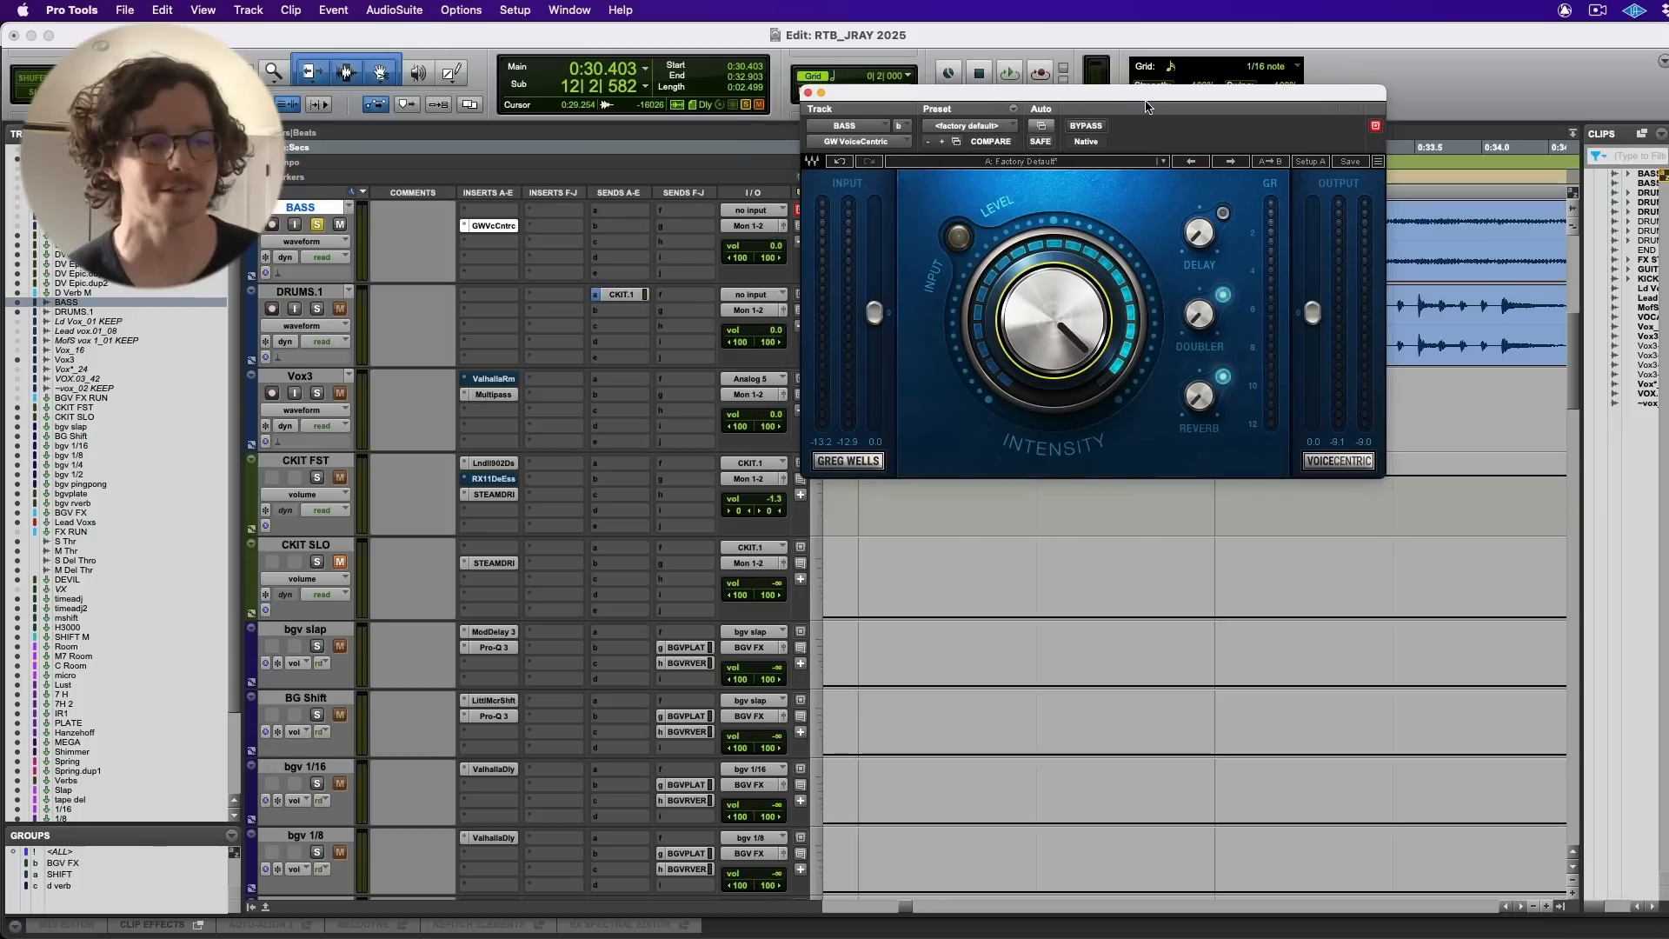
pyautogui.moveTo(955, 96); pyautogui.dragTo(1004, 102)
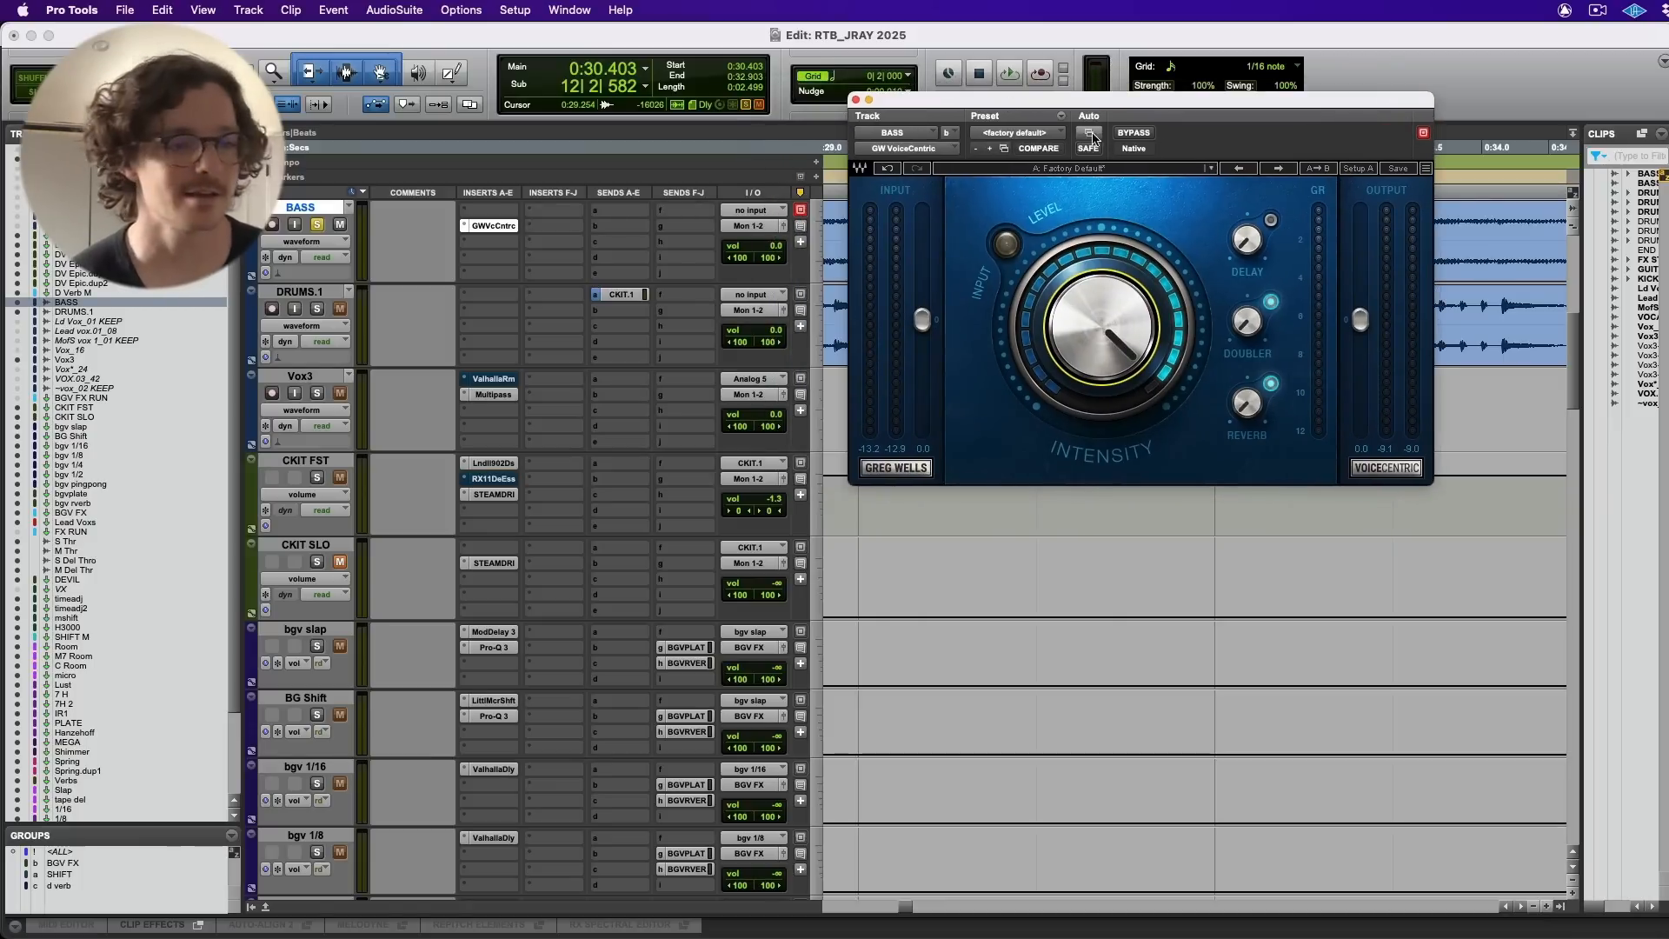
pyautogui.click(1134, 135)
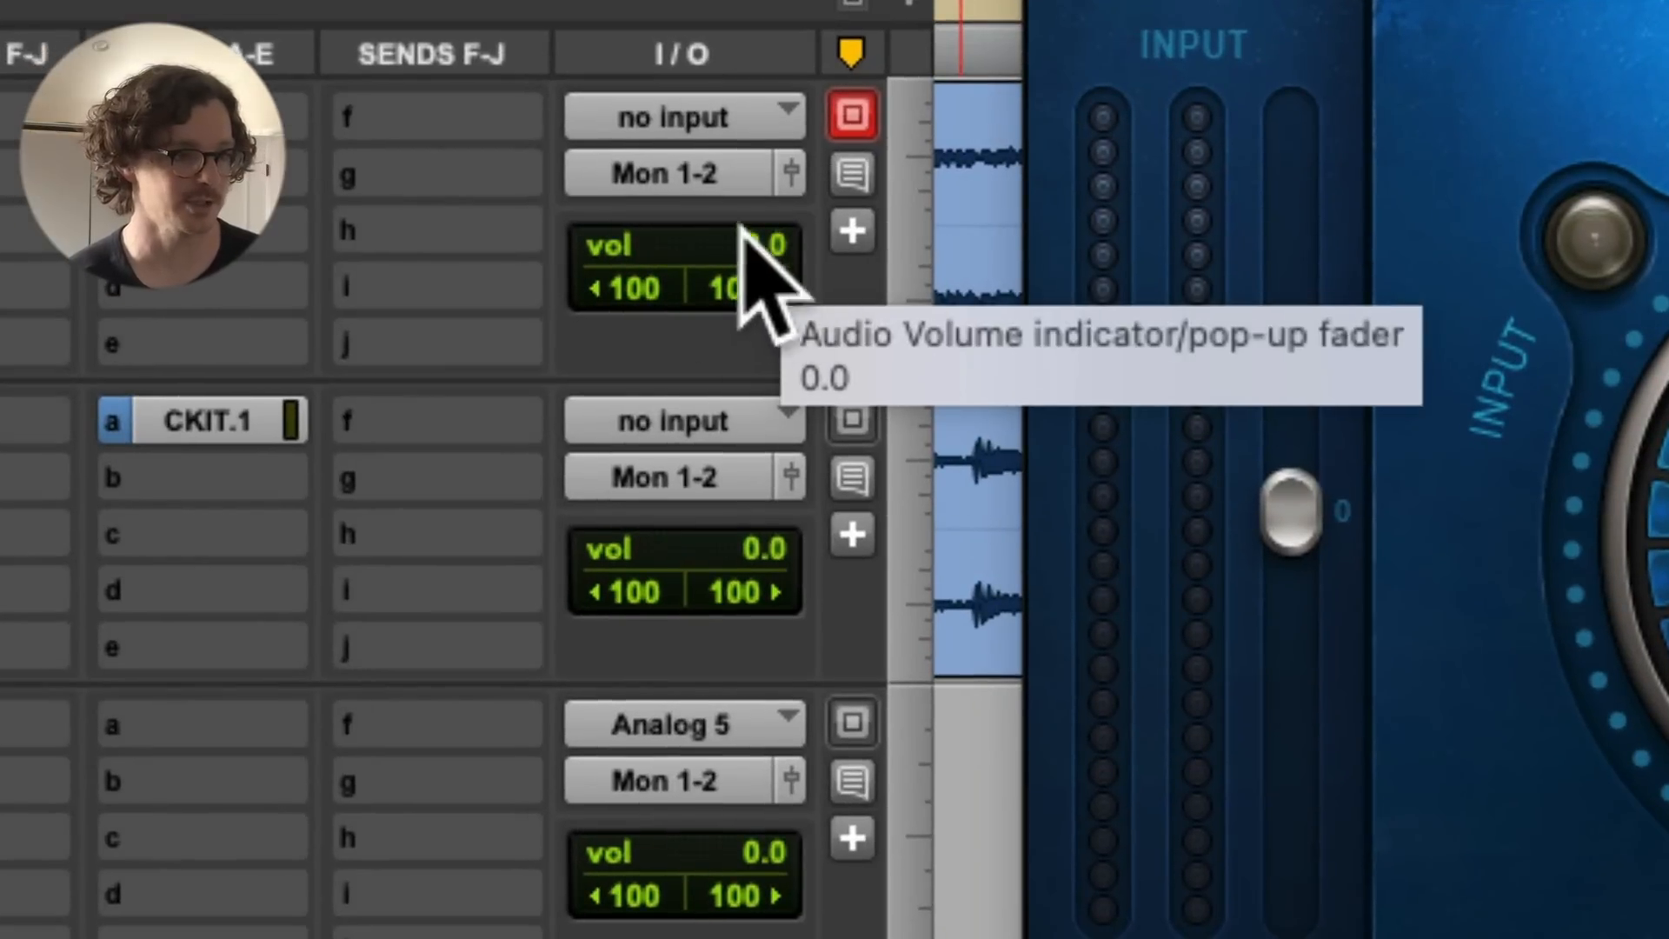
pyautogui.keyDown('ctrl'); pyautogui.keyDown('super'); pyautogui.click(759, 246); pyautogui.keyUp('super'); pyautogui.keyUp('ctrl')
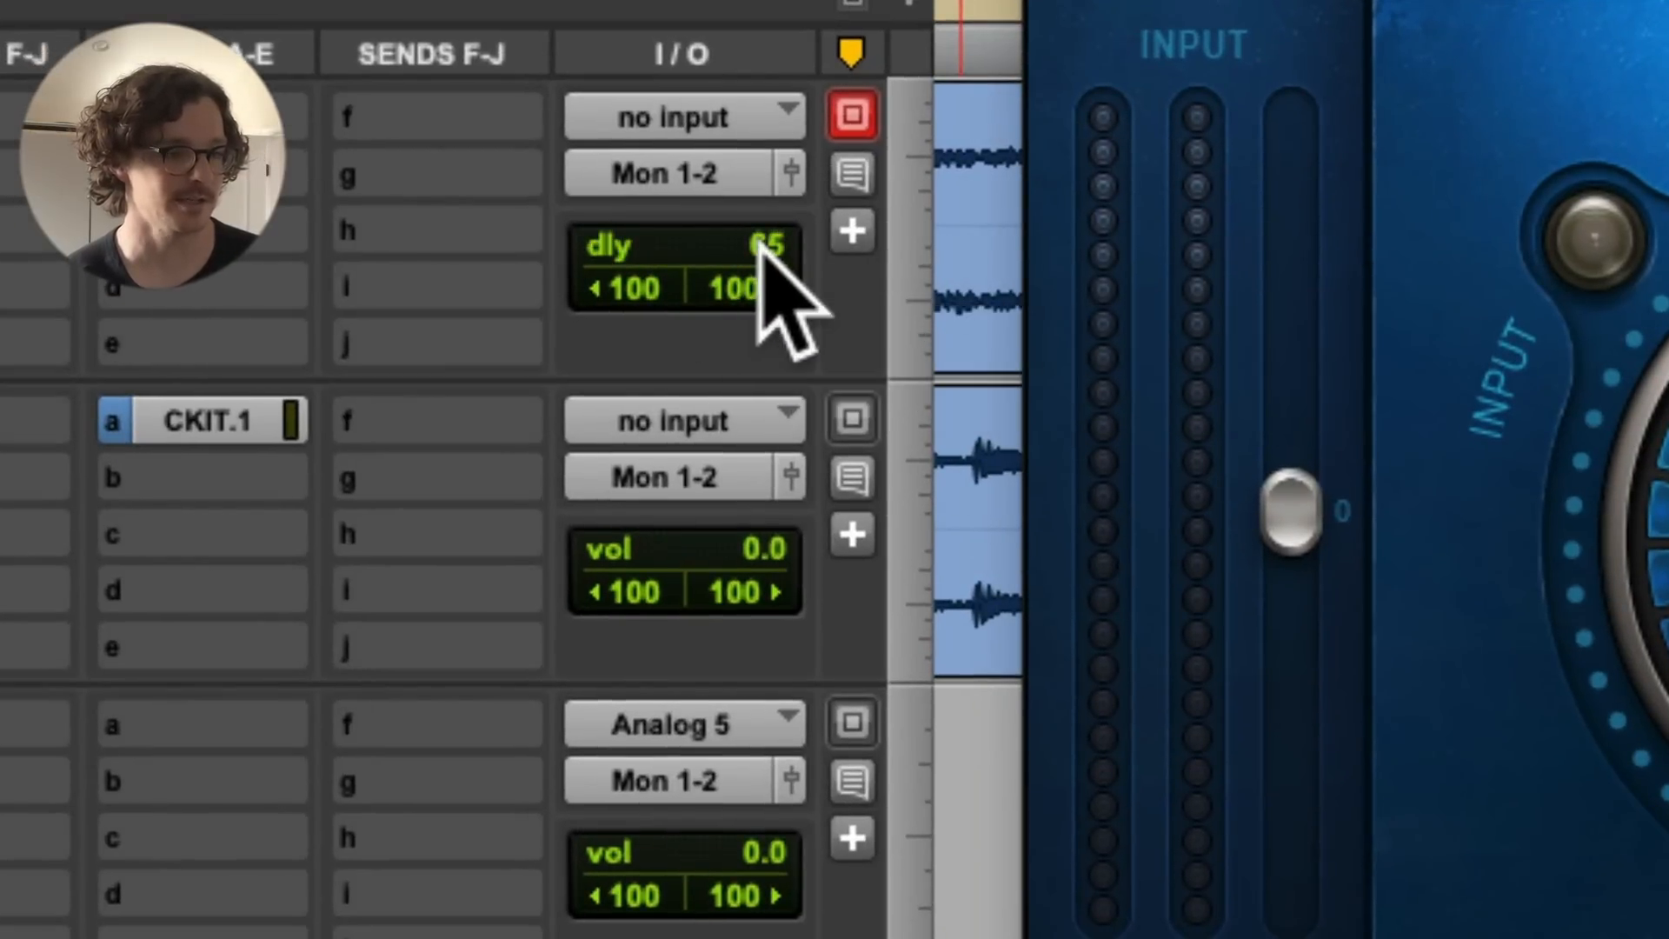
pyautogui.keyDown('ctrl'); pyautogui.keyDown('super'); pyautogui.click(769, 248); pyautogui.keyUp('super'); pyautogui.keyUp('ctrl')
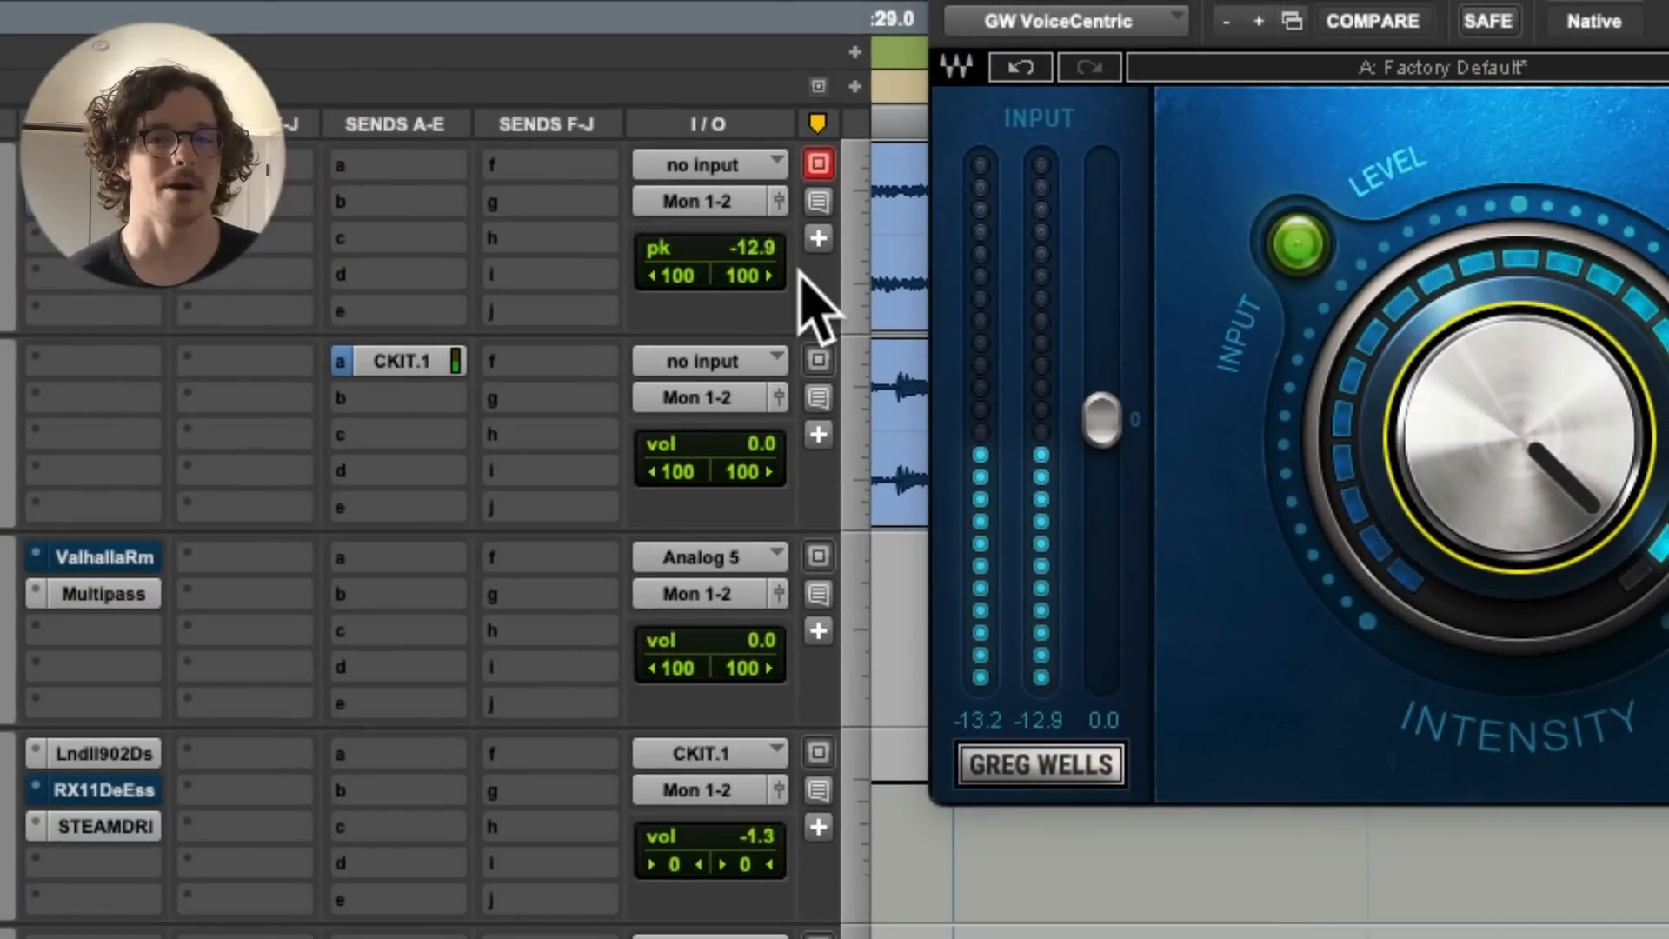
# - Compare the BASS peak level with VoiceCentric bypassed and active during playback, and lower the plugin's Output to -3.0 dB
pyautogui.press('space')
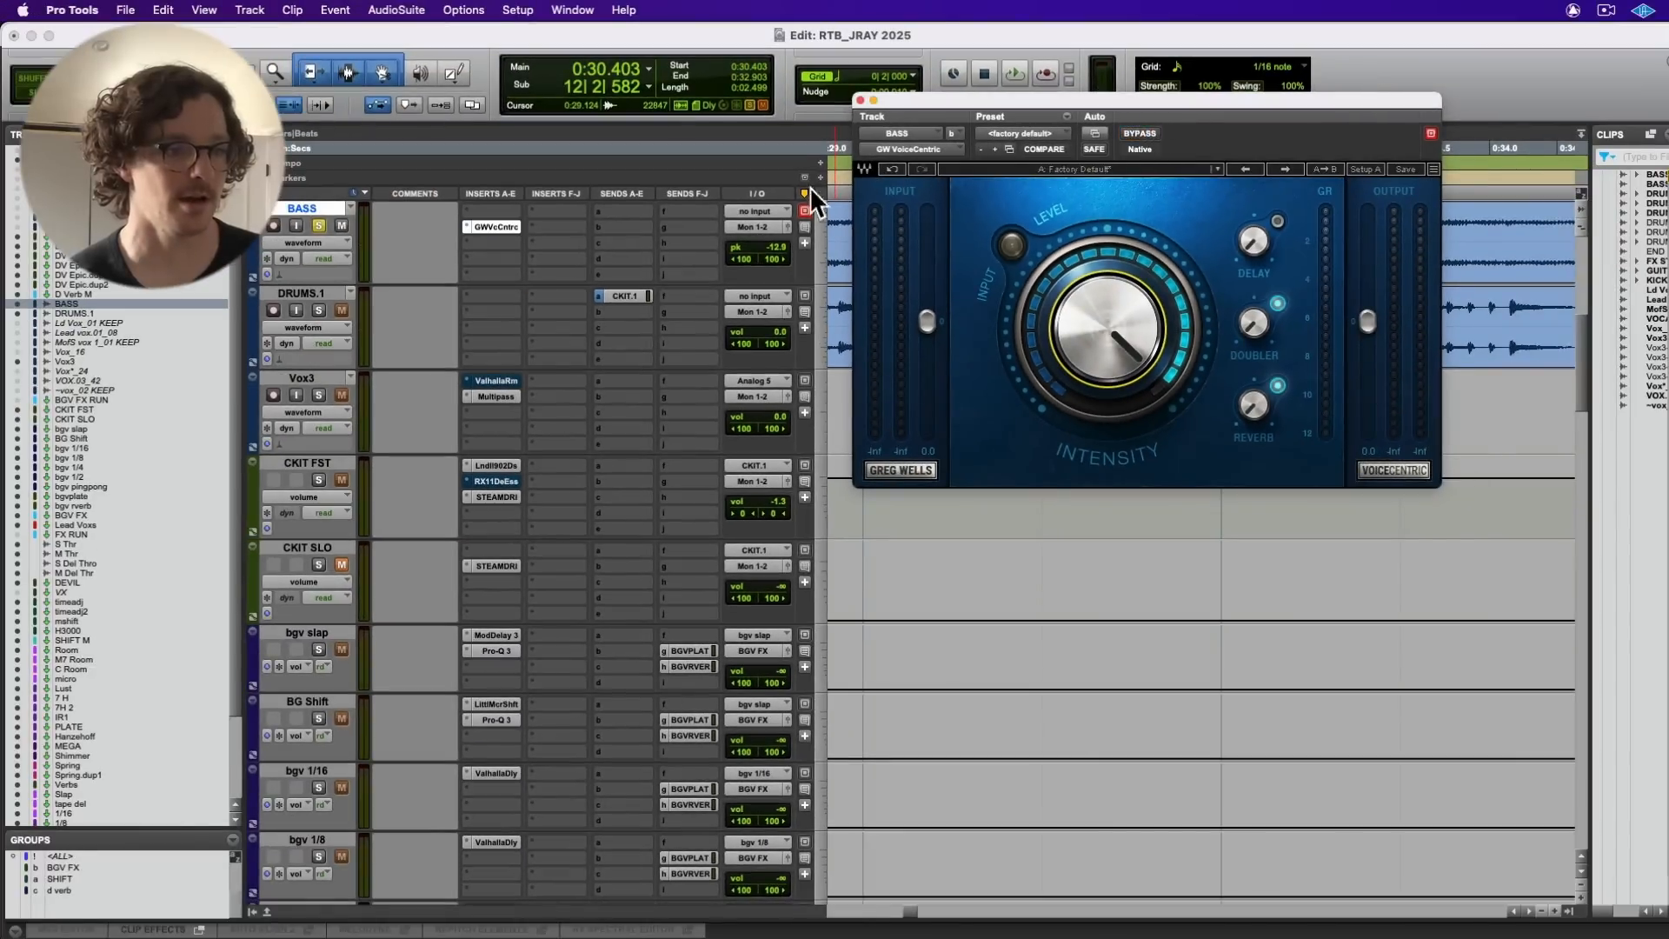
pyautogui.press('space')
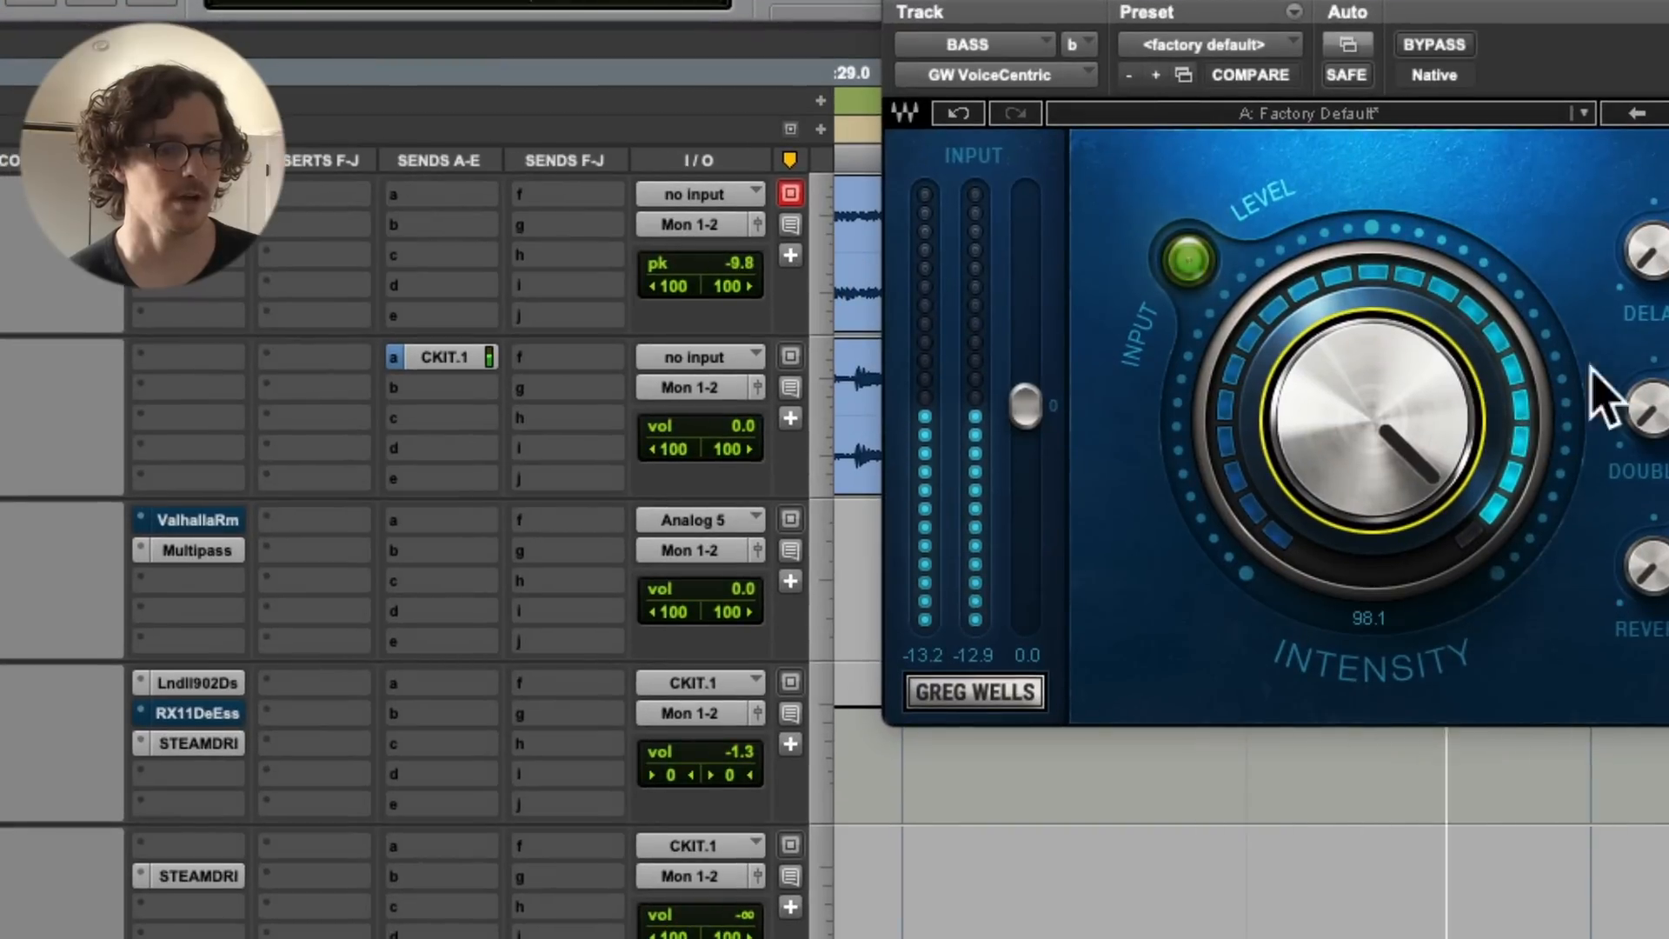
pyautogui.press('space')
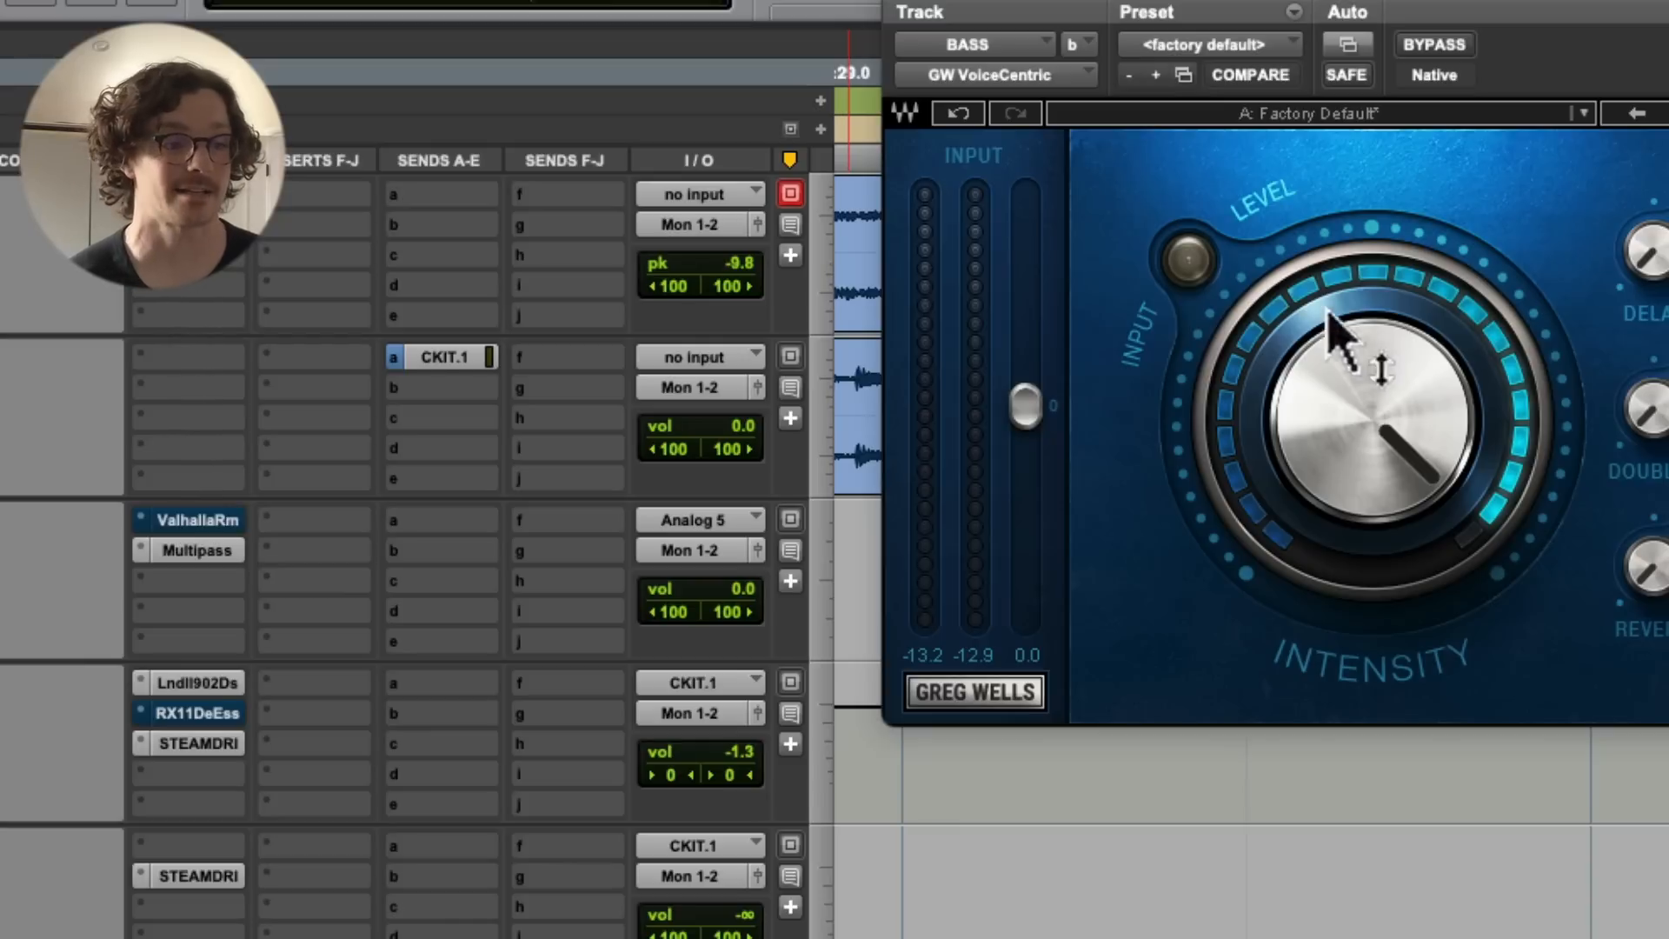
pyautogui.press('space')
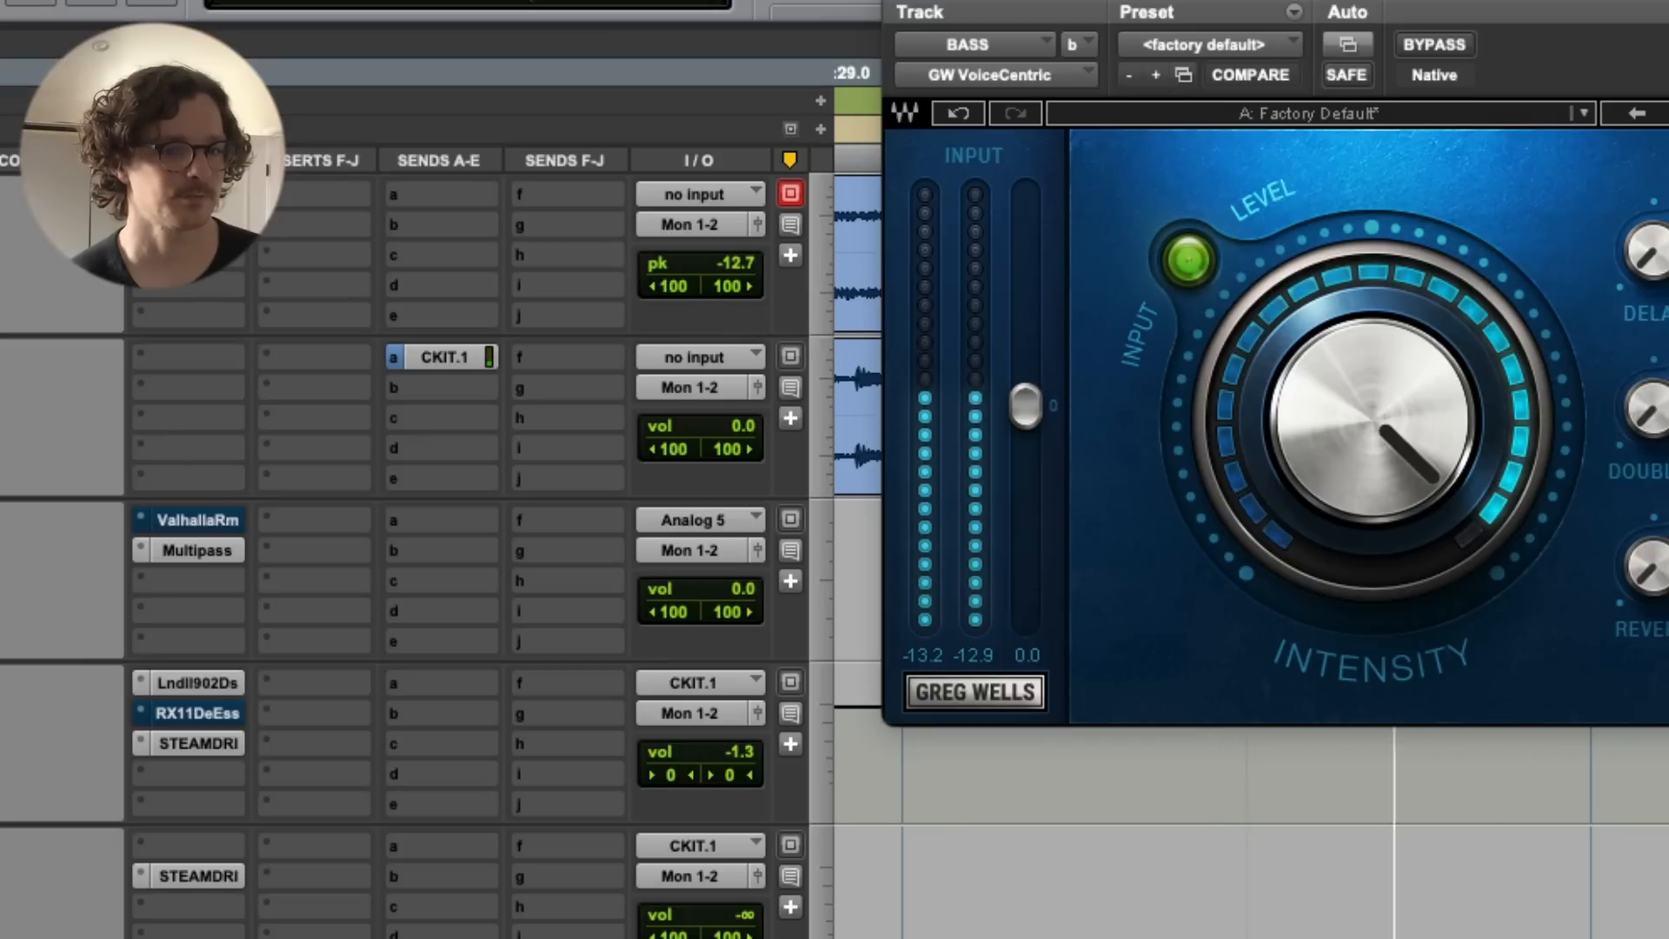
pyautogui.press('space')
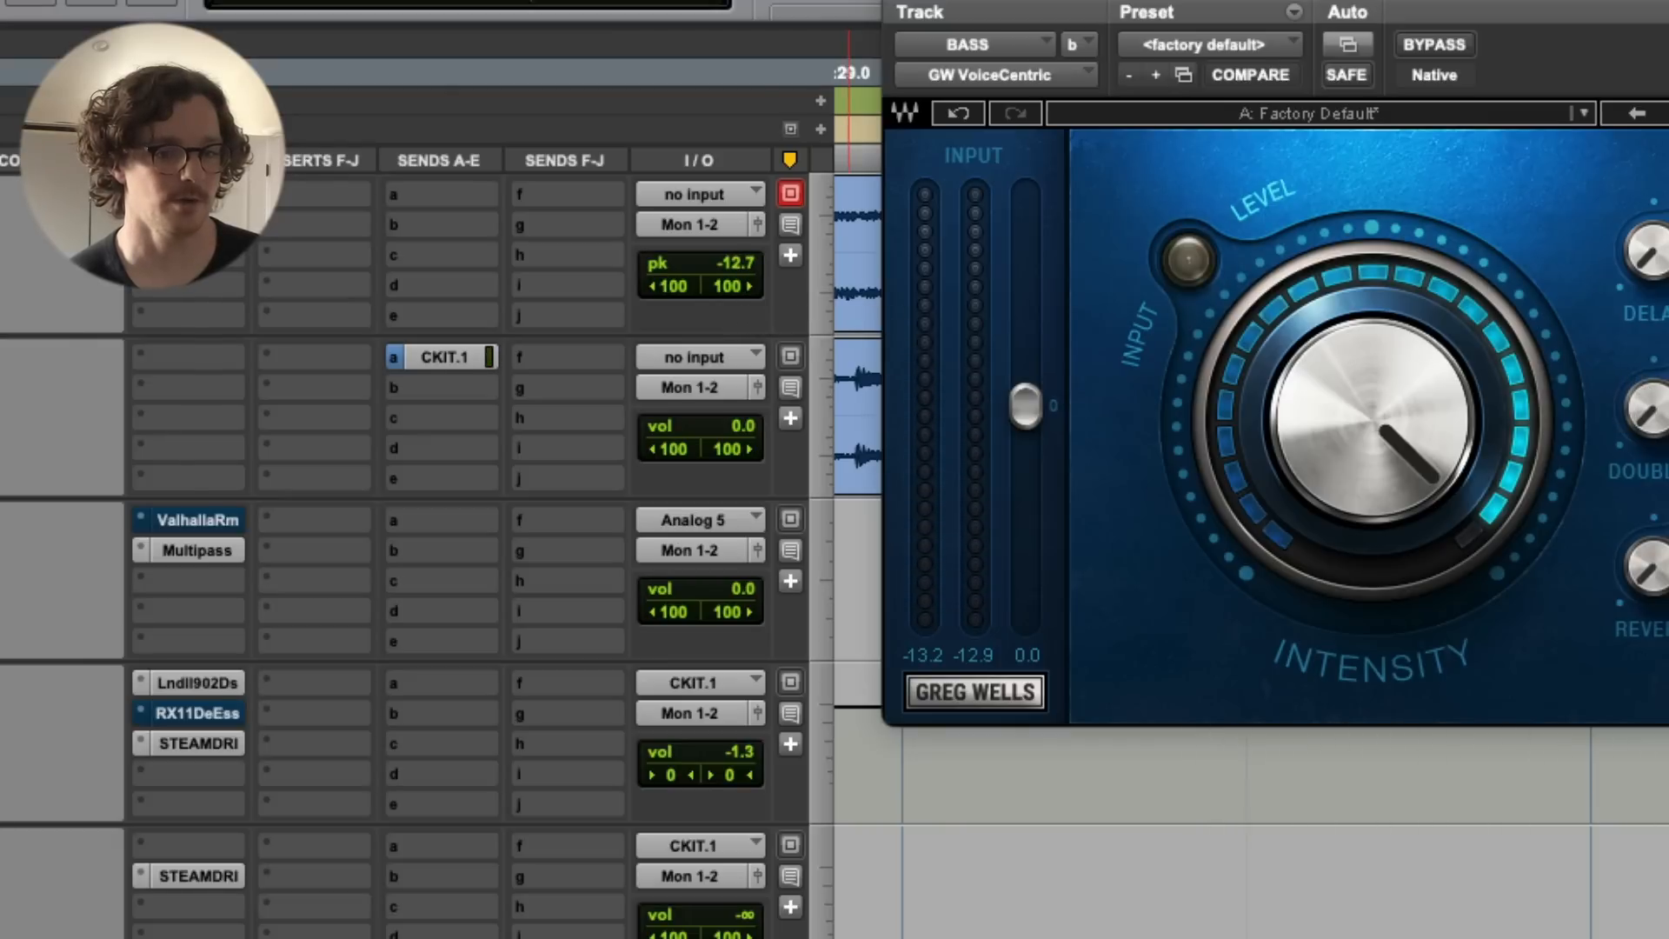
pyautogui.press('space')
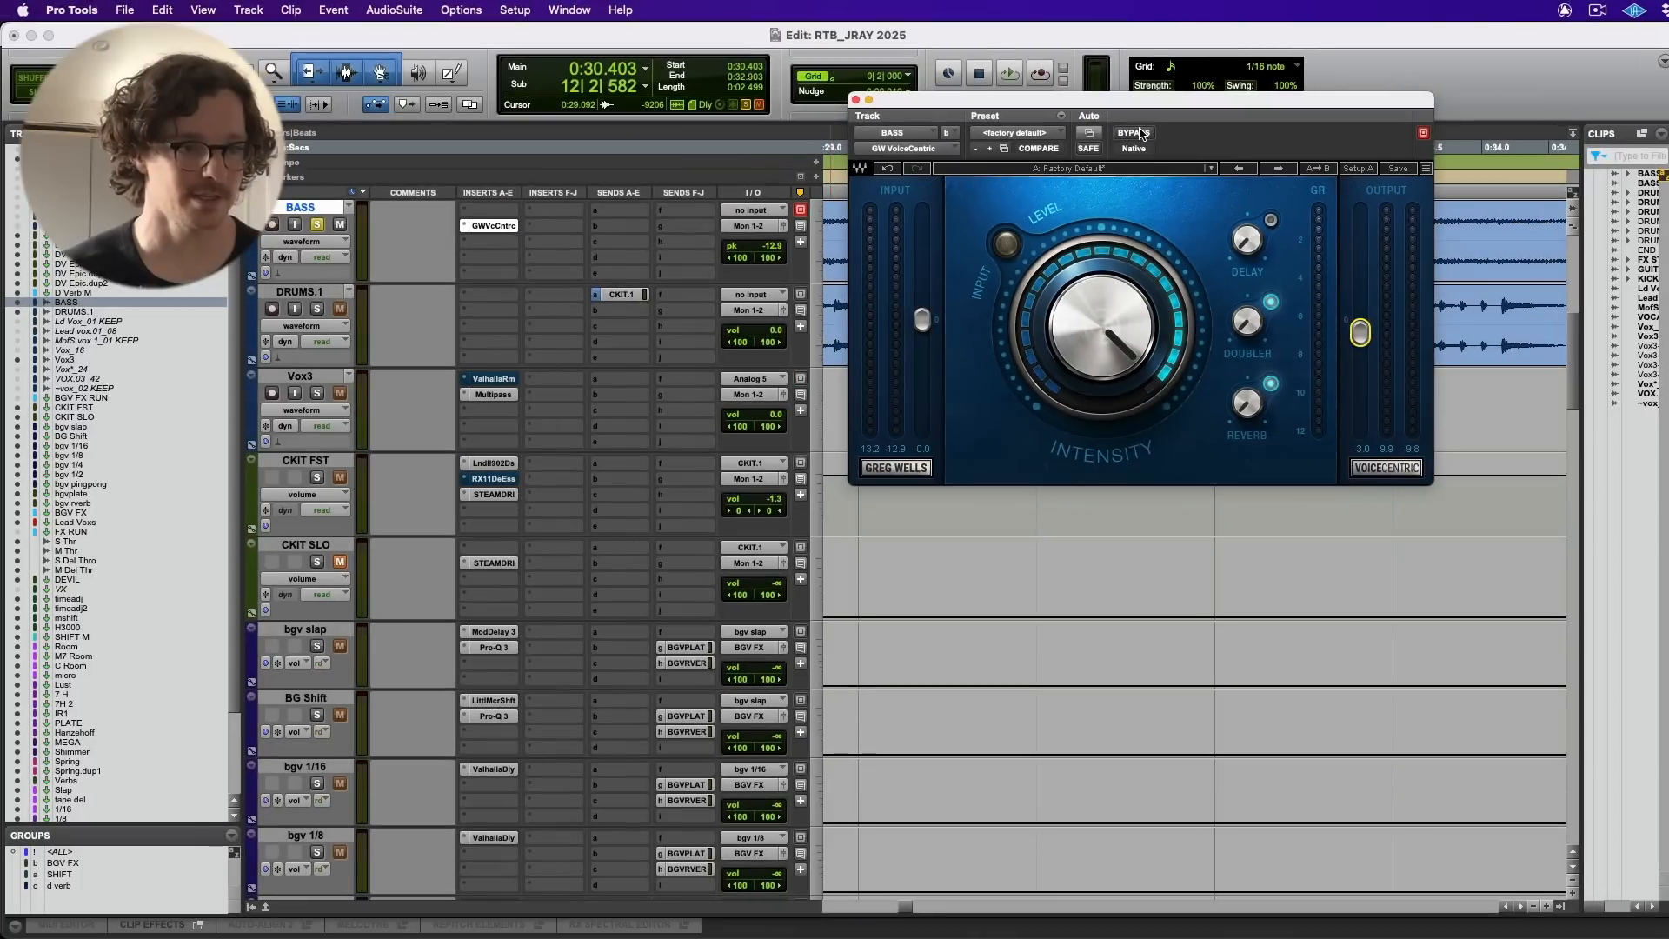
# - Compare the soloed bass with VoiceCentric bypassed and active at the matched level during playback
pyautogui.click(1140, 132)
pyautogui.press('space')
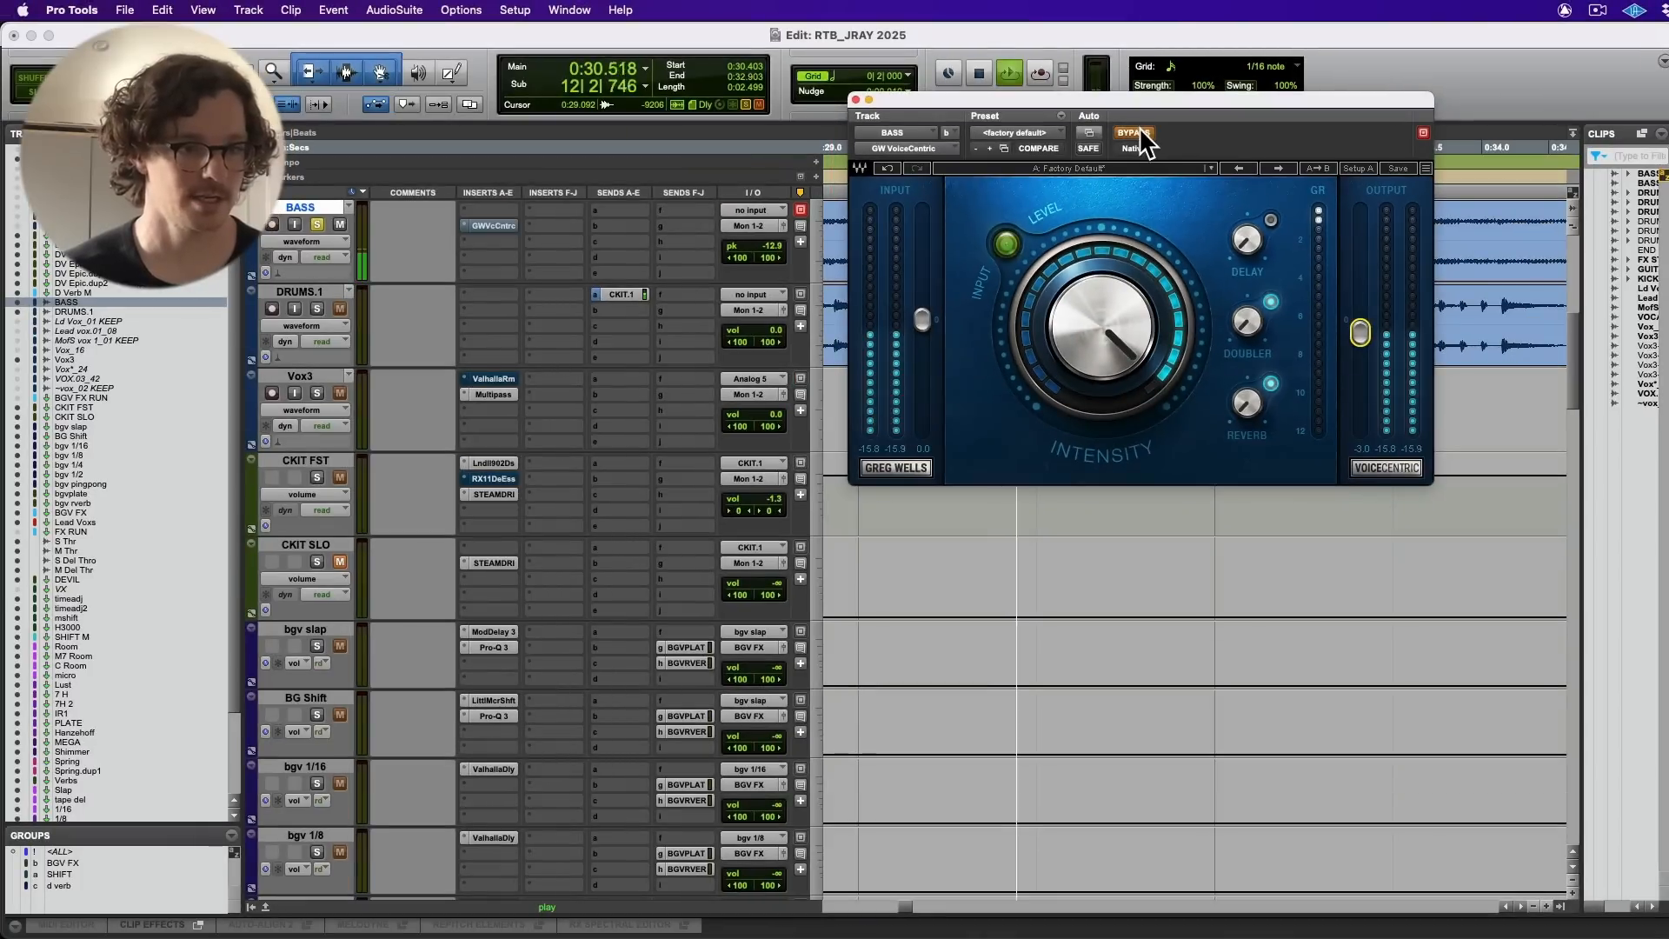
pyautogui.click(1140, 133)
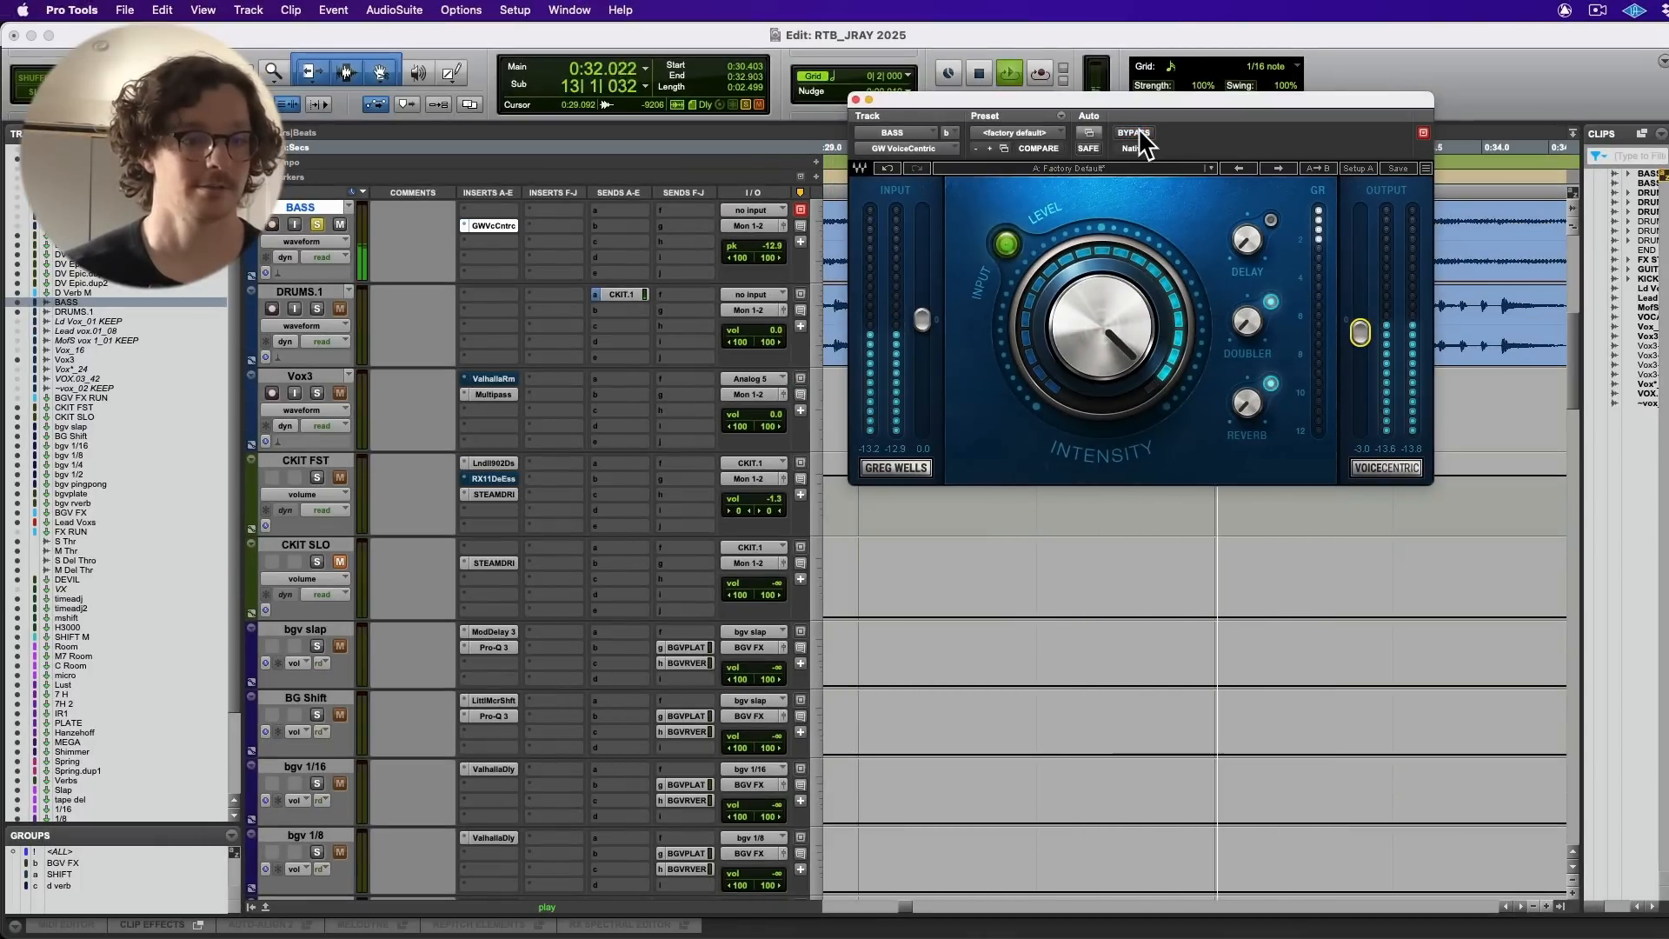
pyautogui.click(1139, 135)
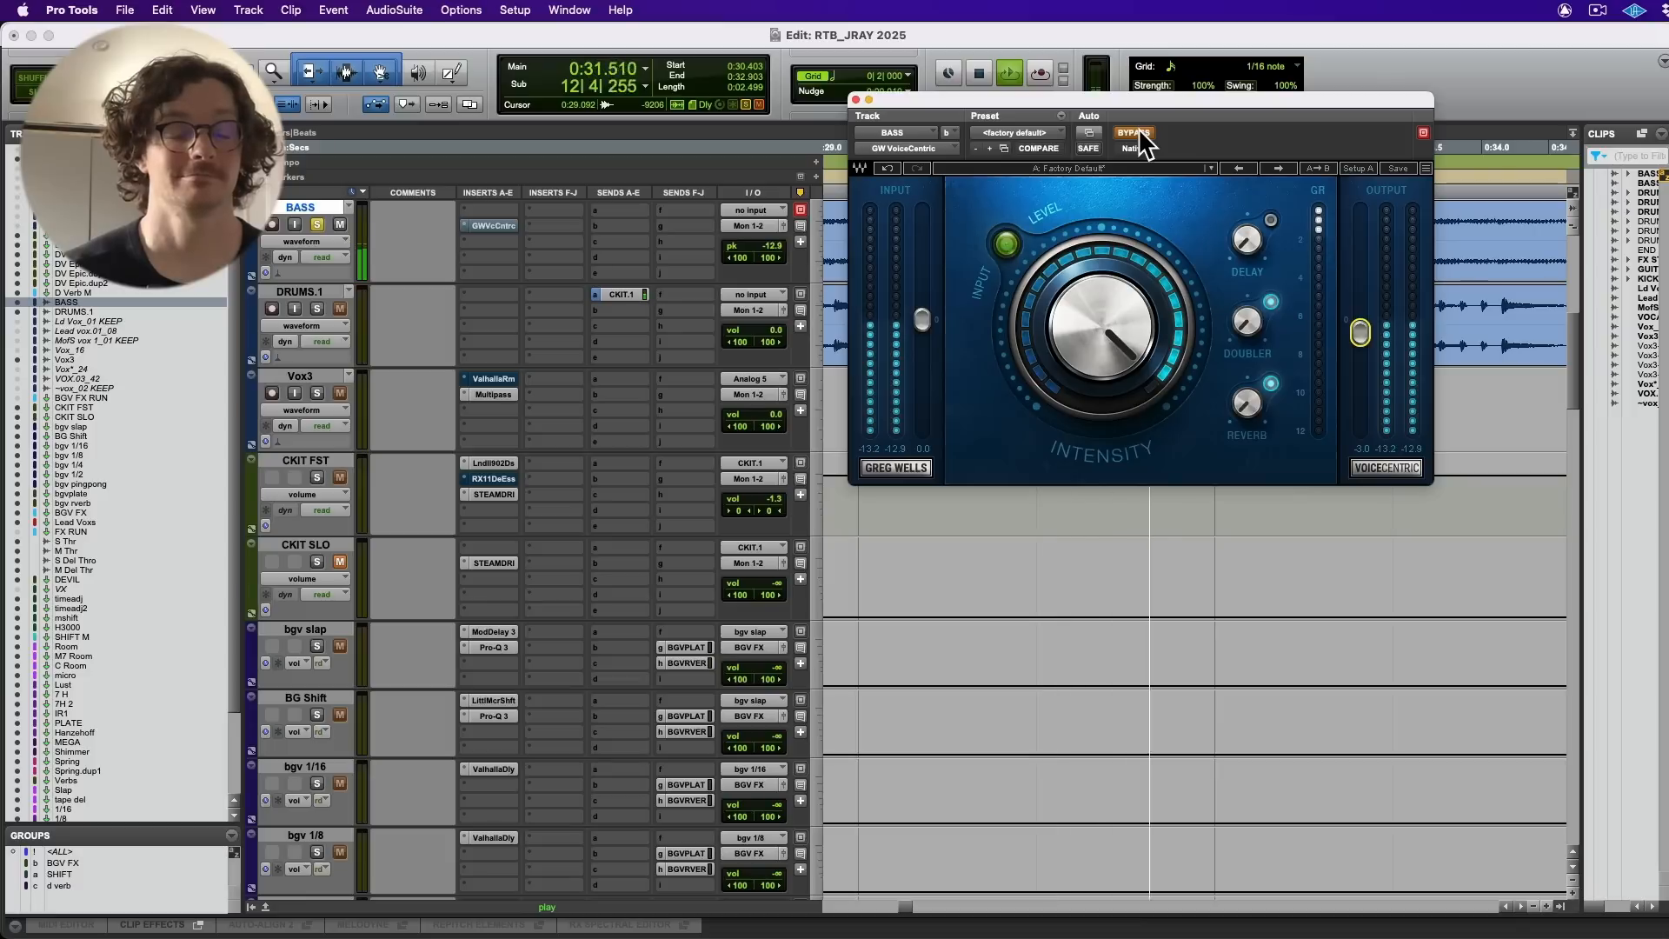
pyautogui.click(1138, 133)
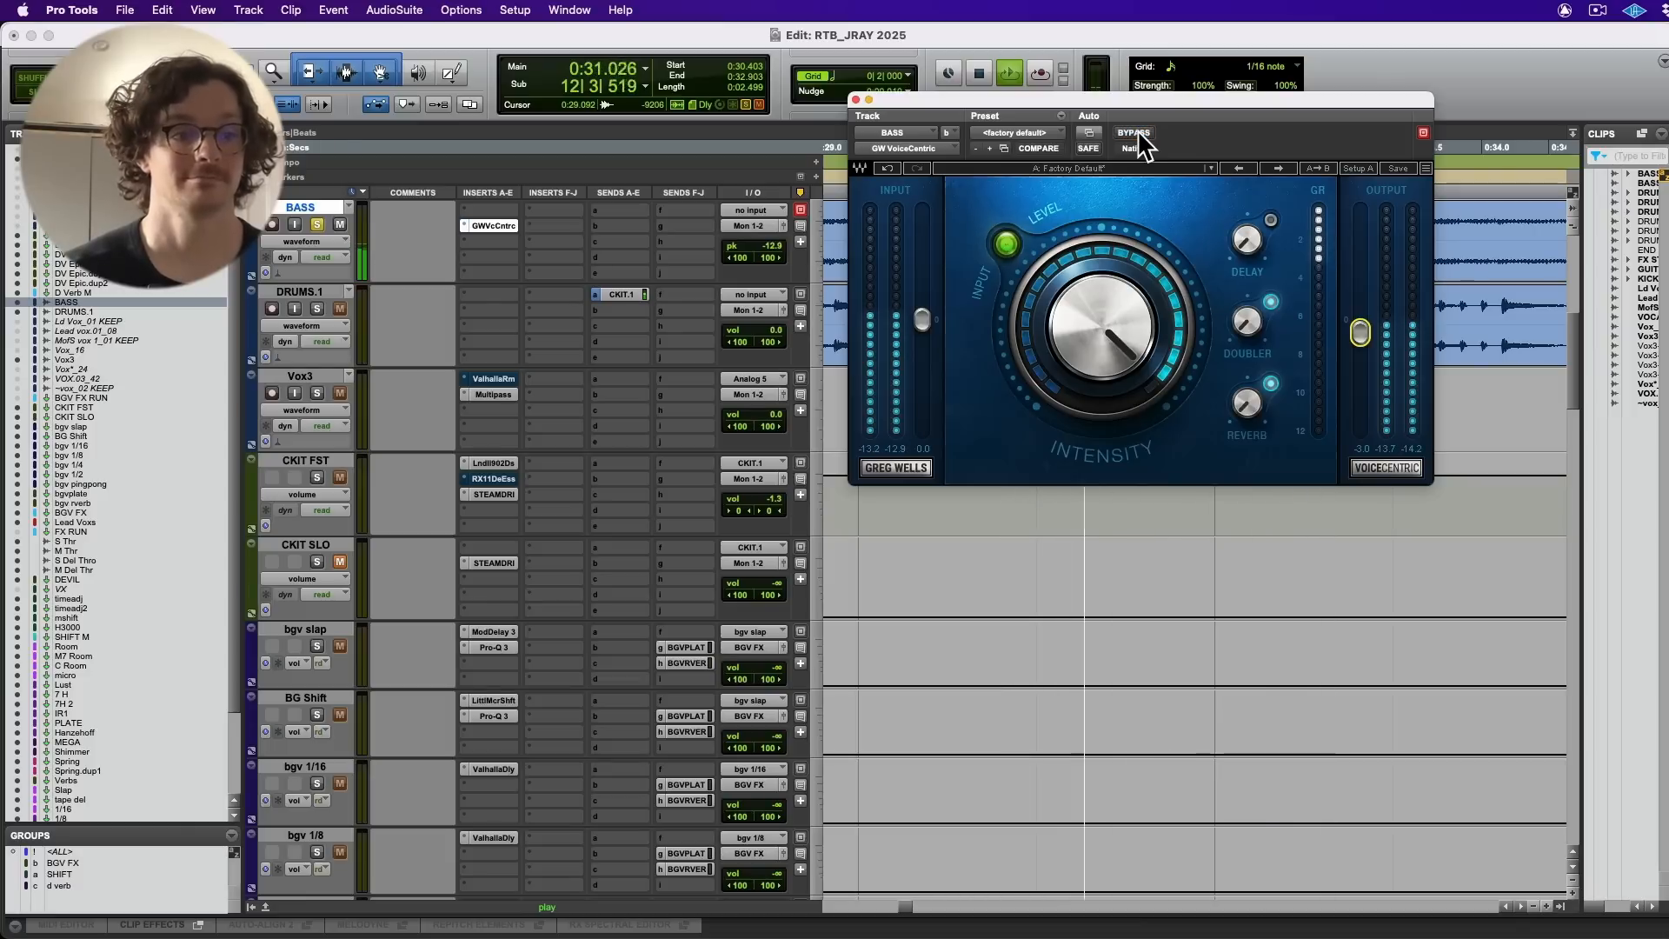
pyautogui.press('space')
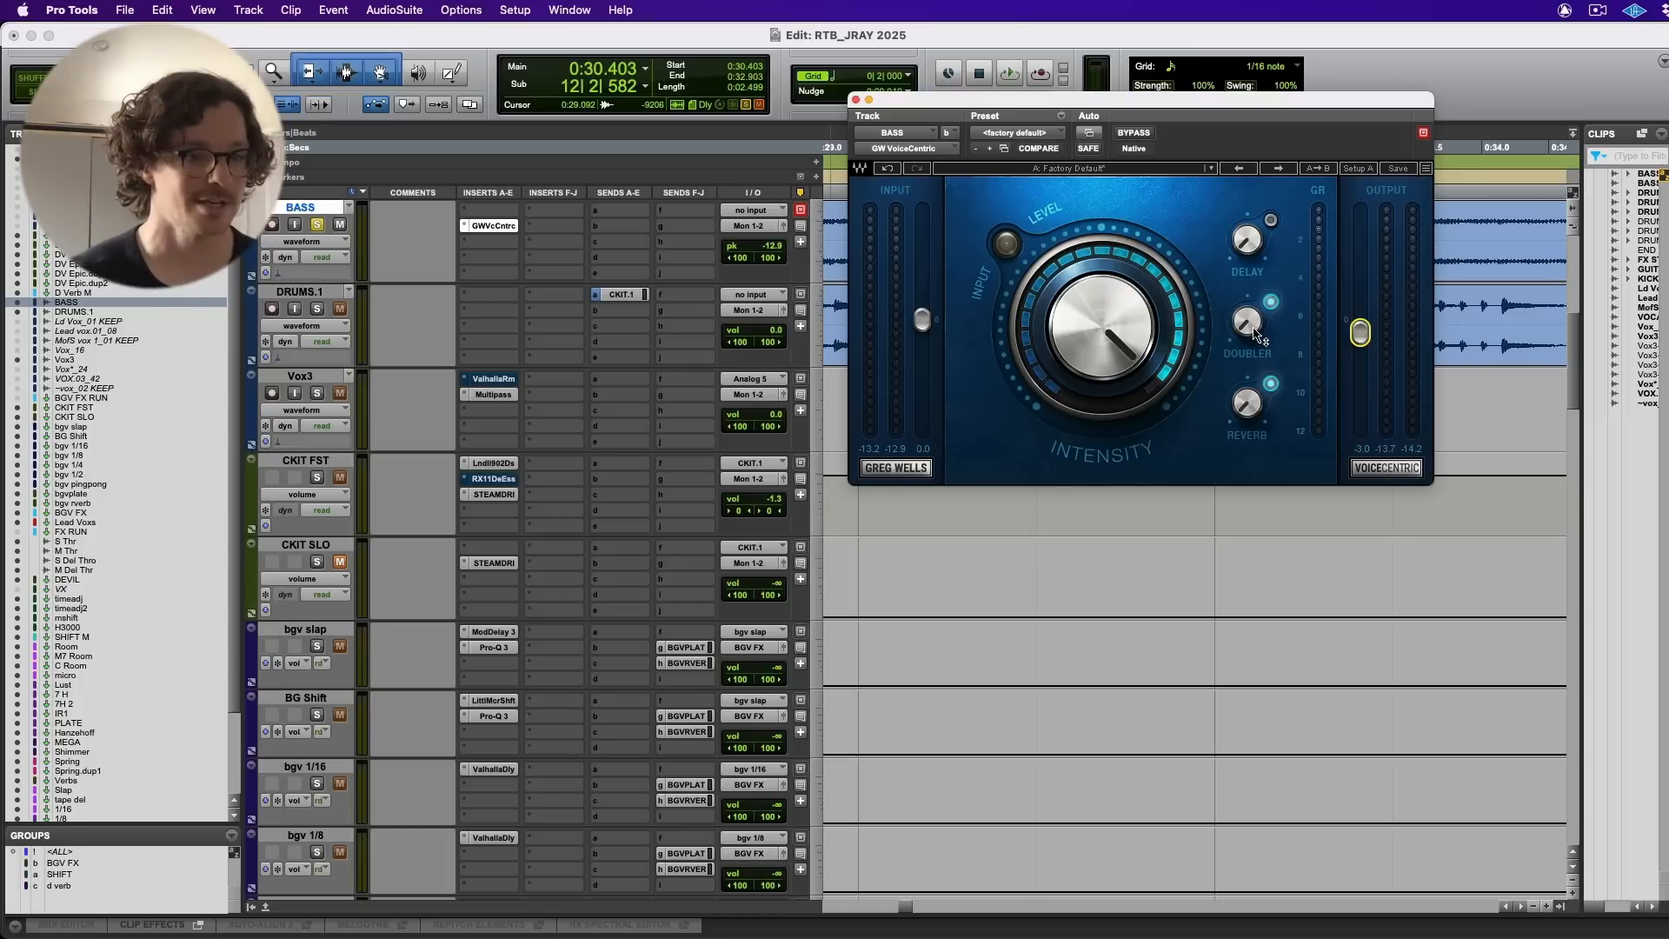
# - Raise VoiceCentric's Doubler to about -1.9 during bass playback, switching the effect off and on to compare
pyautogui.press('space')
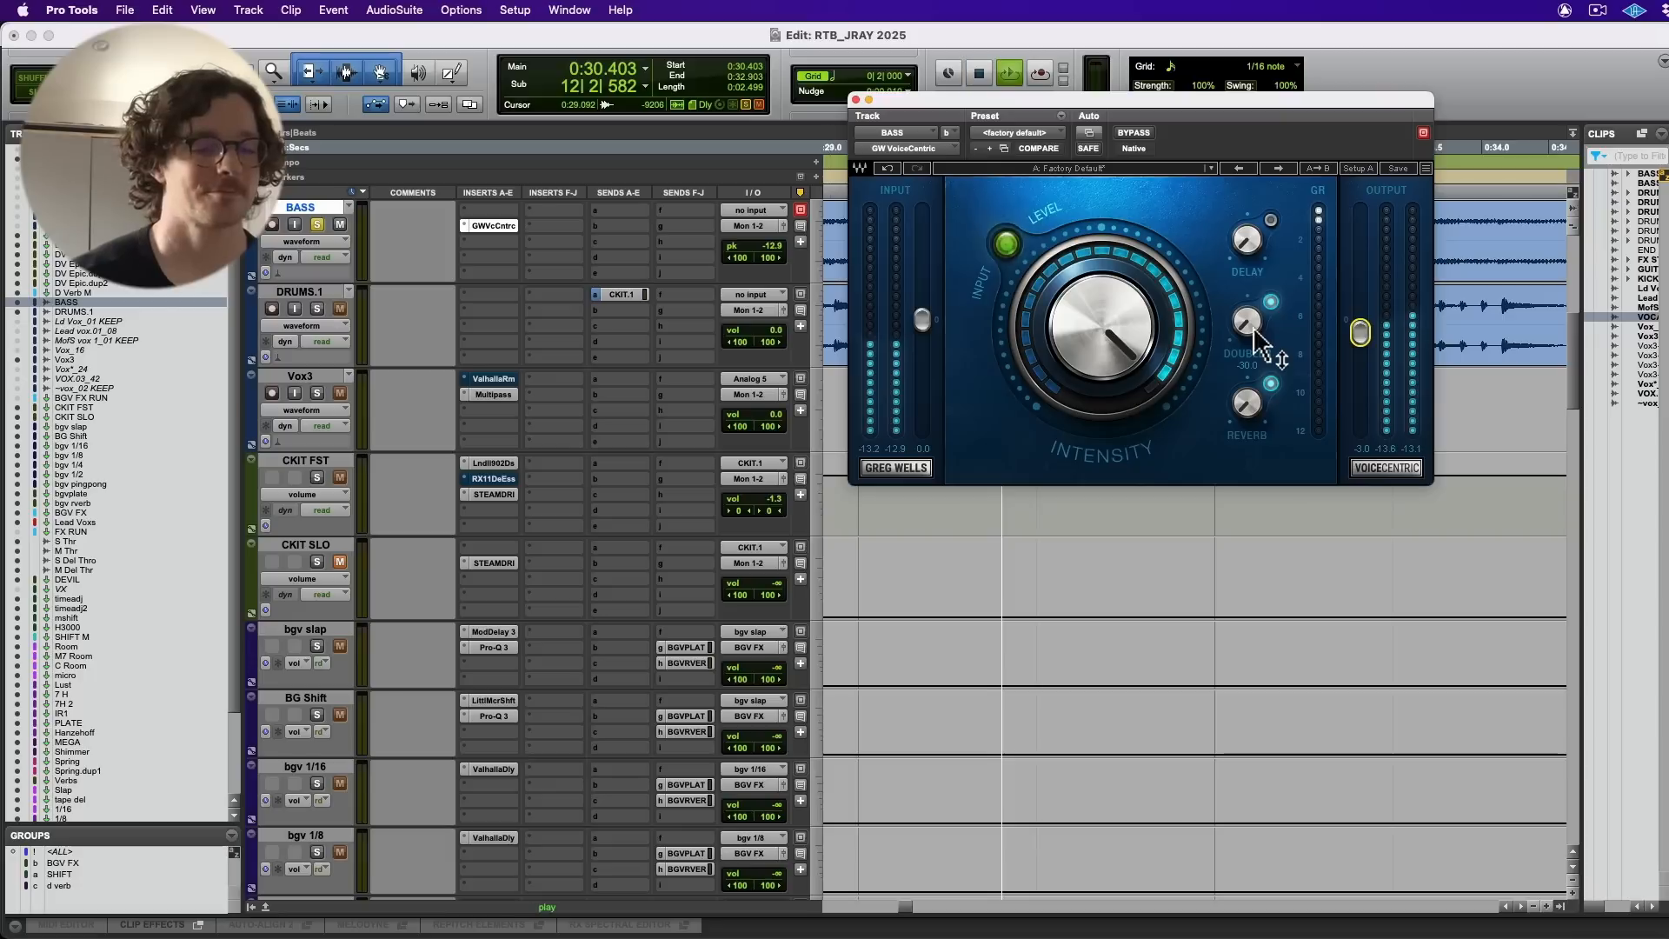
pyautogui.moveTo(1254, 330); pyautogui.dragTo(1253, 256)
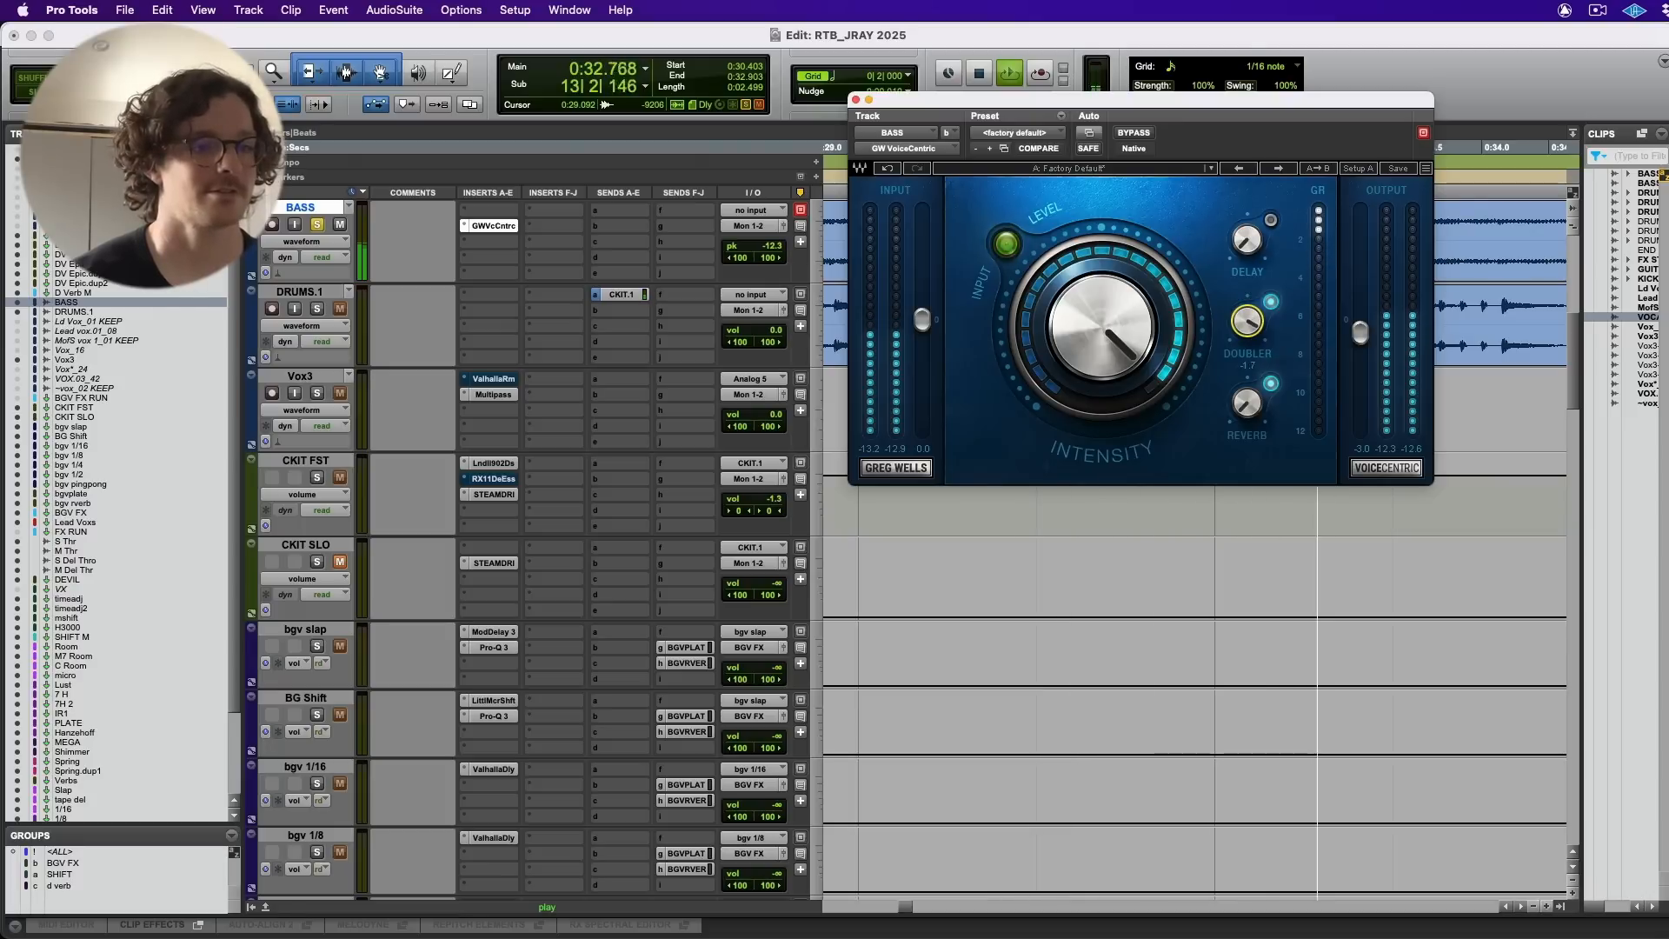
pyautogui.moveTo(1249, 322)
pyautogui.mouseDown()
pyautogui.moveTo(1249, 337)
pyautogui.moveTo(1249, 312)
pyautogui.mouseUp()
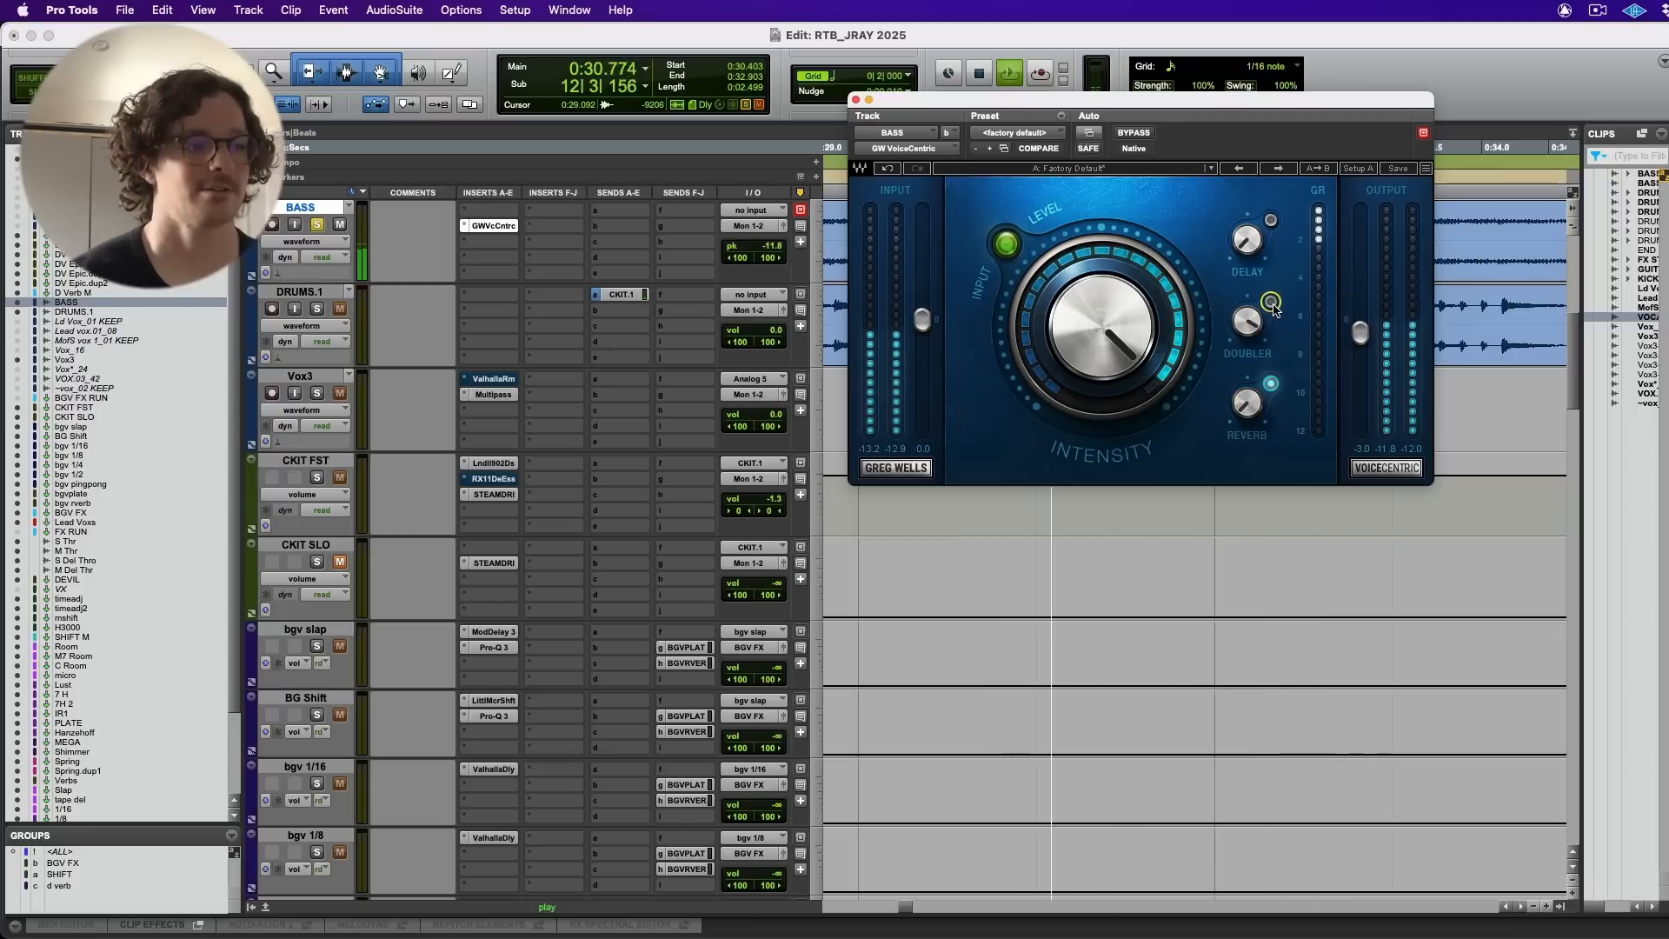
pyautogui.click(339, 479)
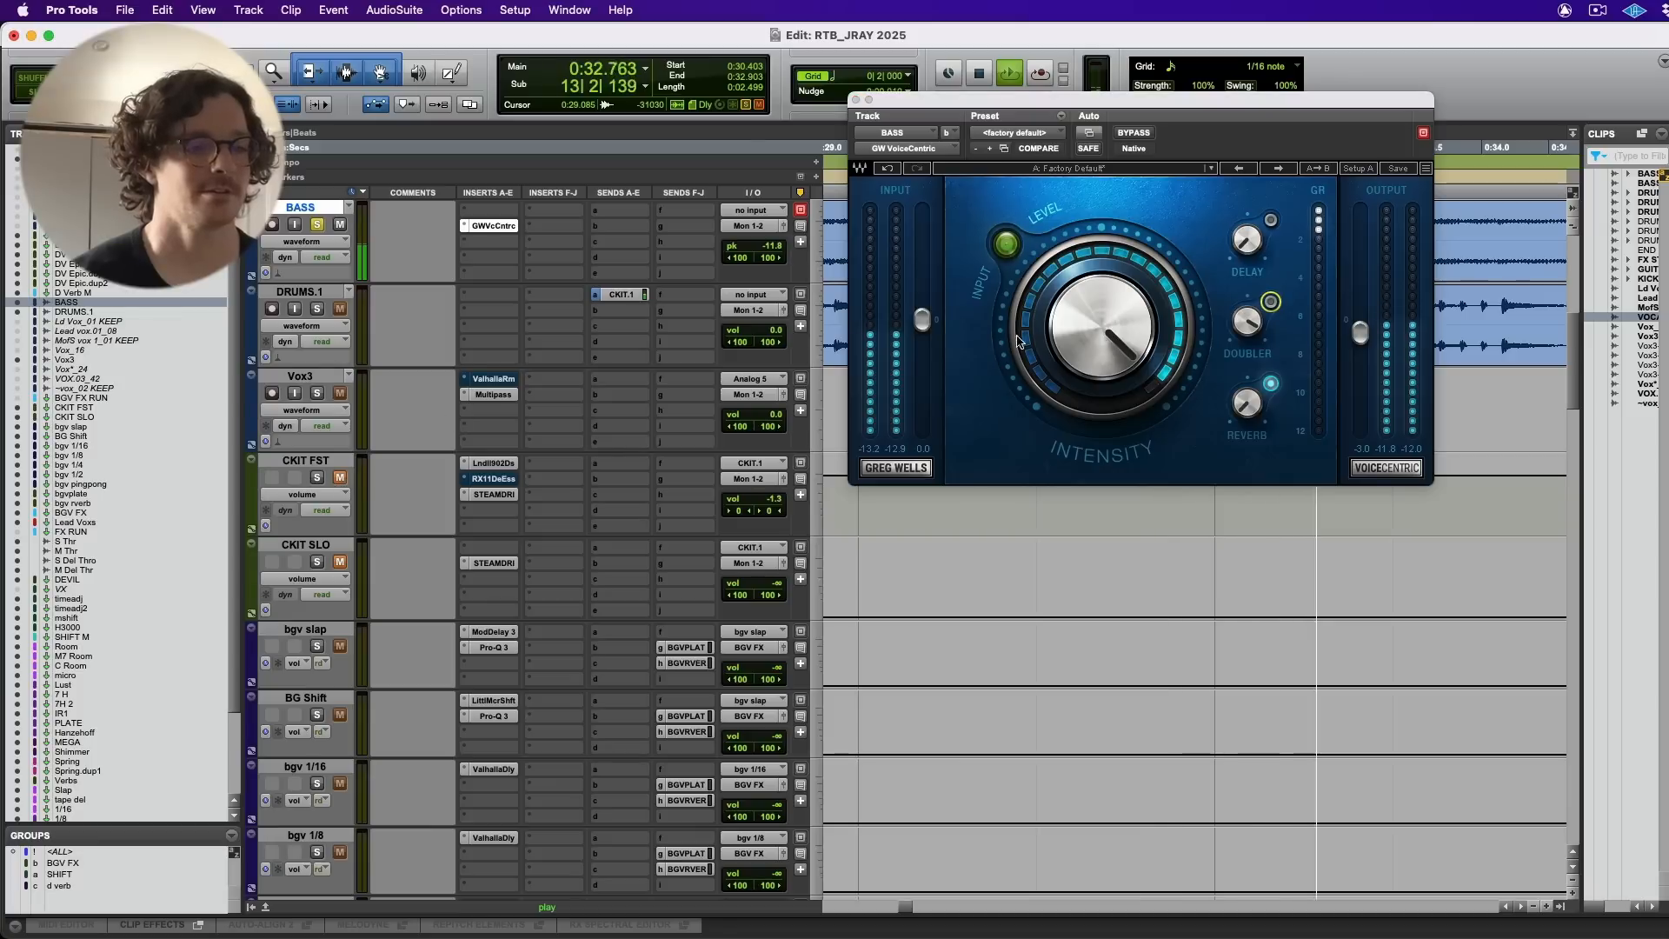
pyautogui.click(1267, 313)
pyautogui.click(1270, 303)
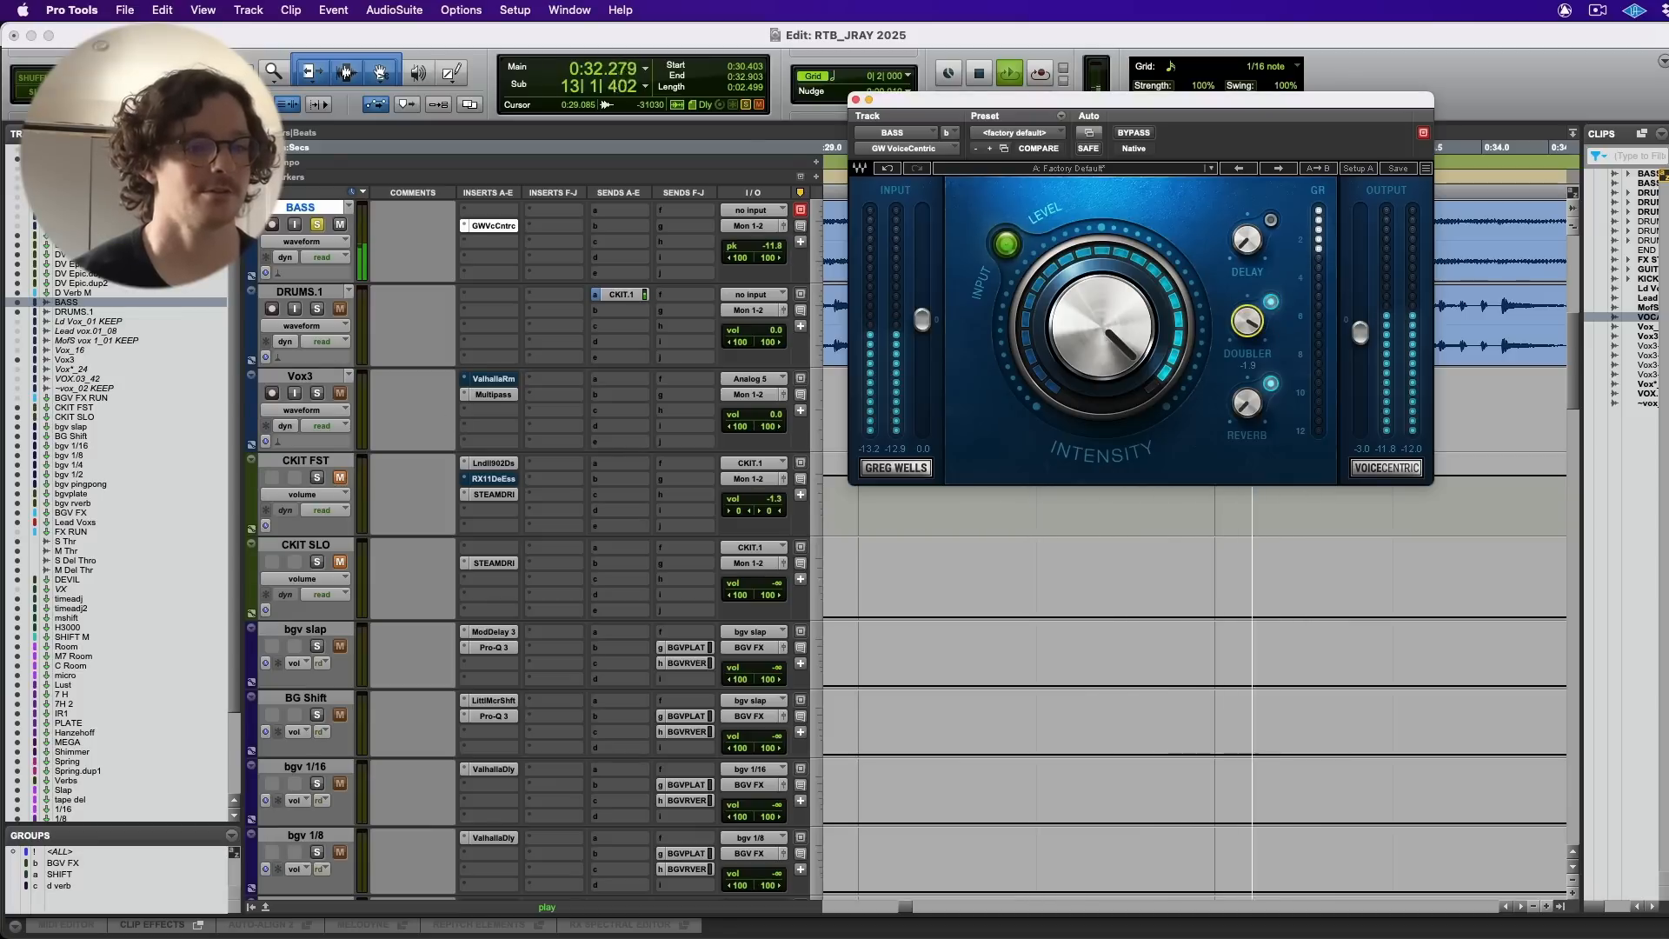
pyautogui.press('space')
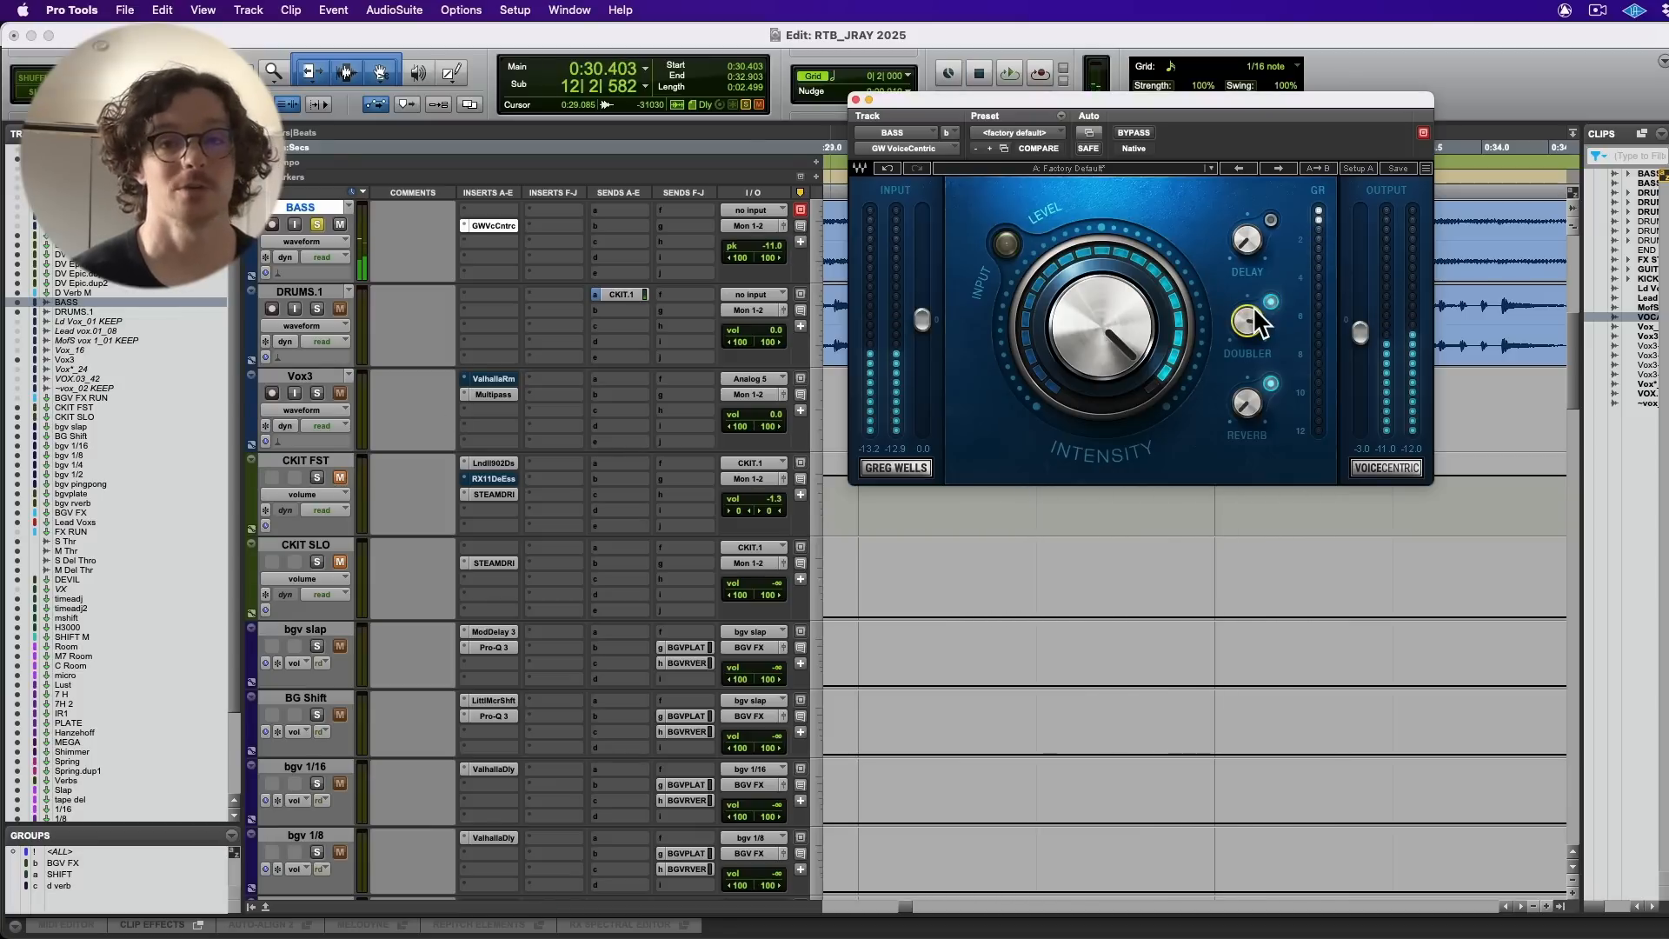
# - Raise VoiceCentric's Reverb to -7.9 while playing the soloed bass
pyautogui.press('space')
pyautogui.click(1252, 413)
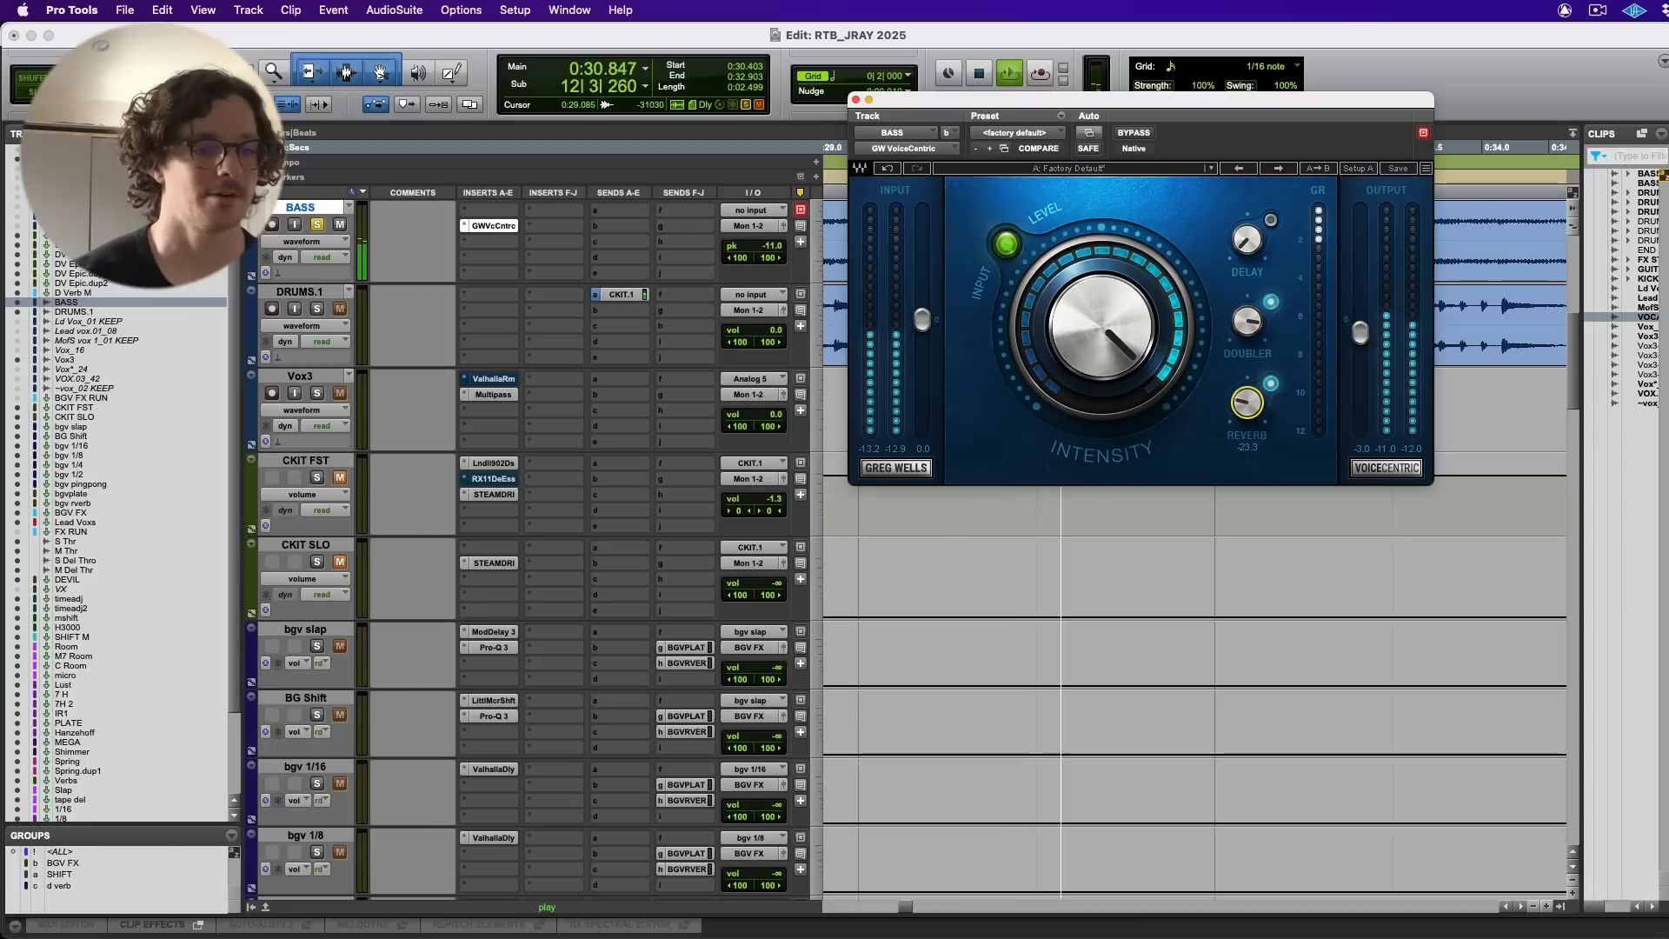
pyautogui.moveTo(1247, 402)
pyautogui.mouseDown()
pyautogui.moveTo(1248, 382)
pyautogui.moveTo(1247, 412)
pyautogui.mouseUp()
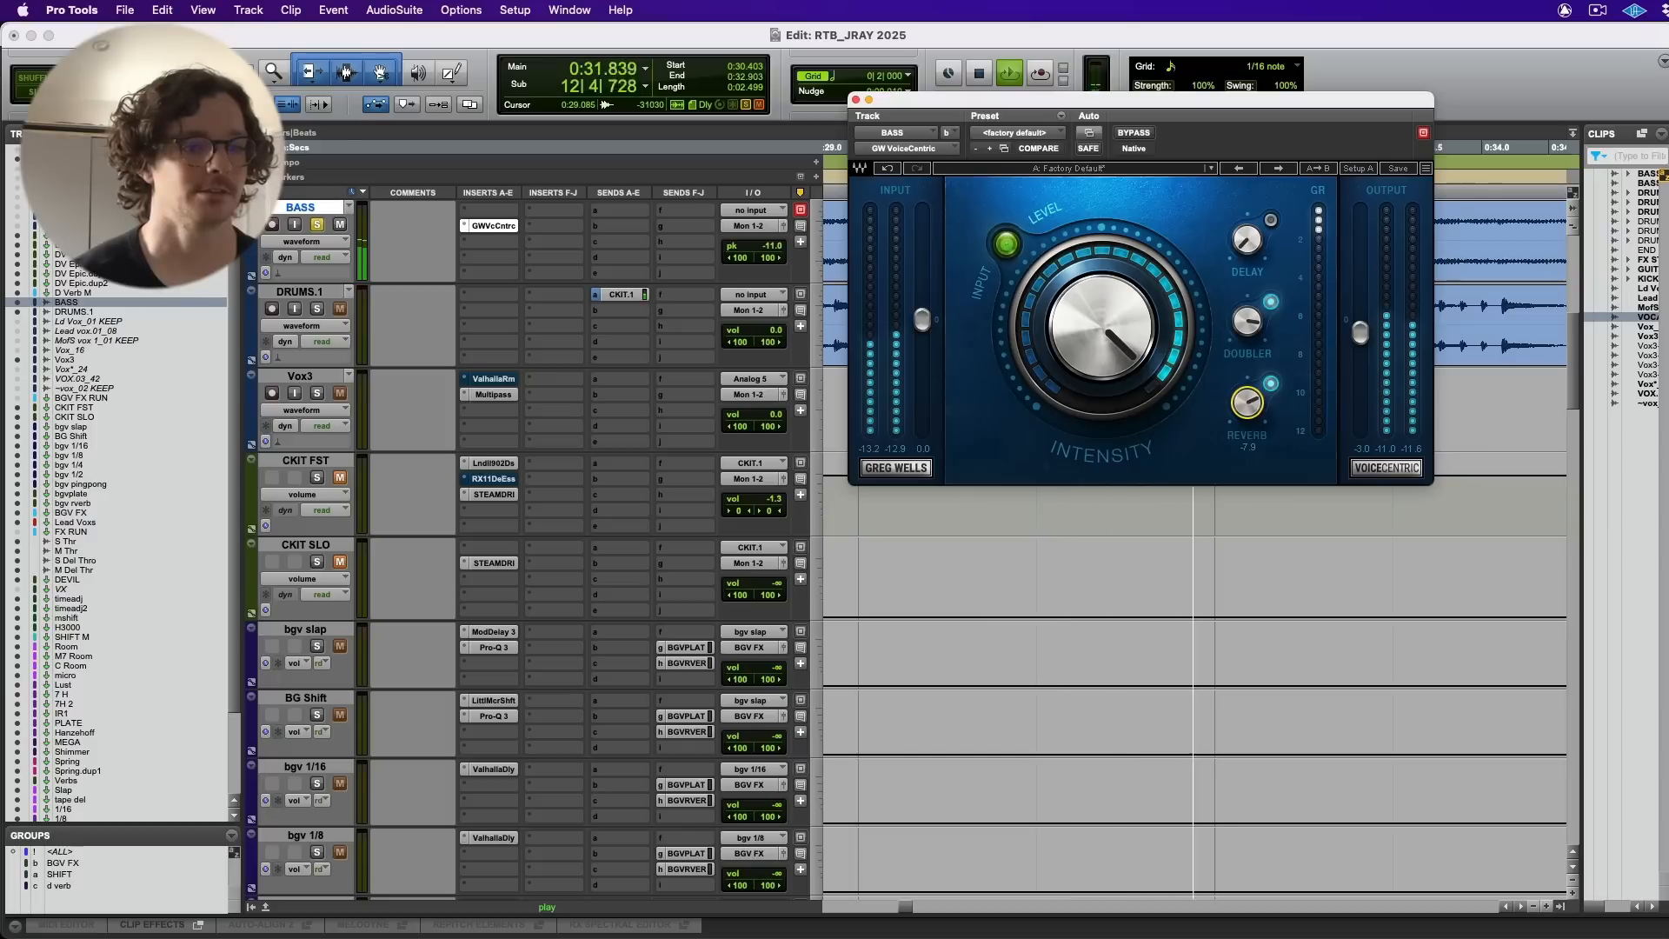
pyautogui.press('space')
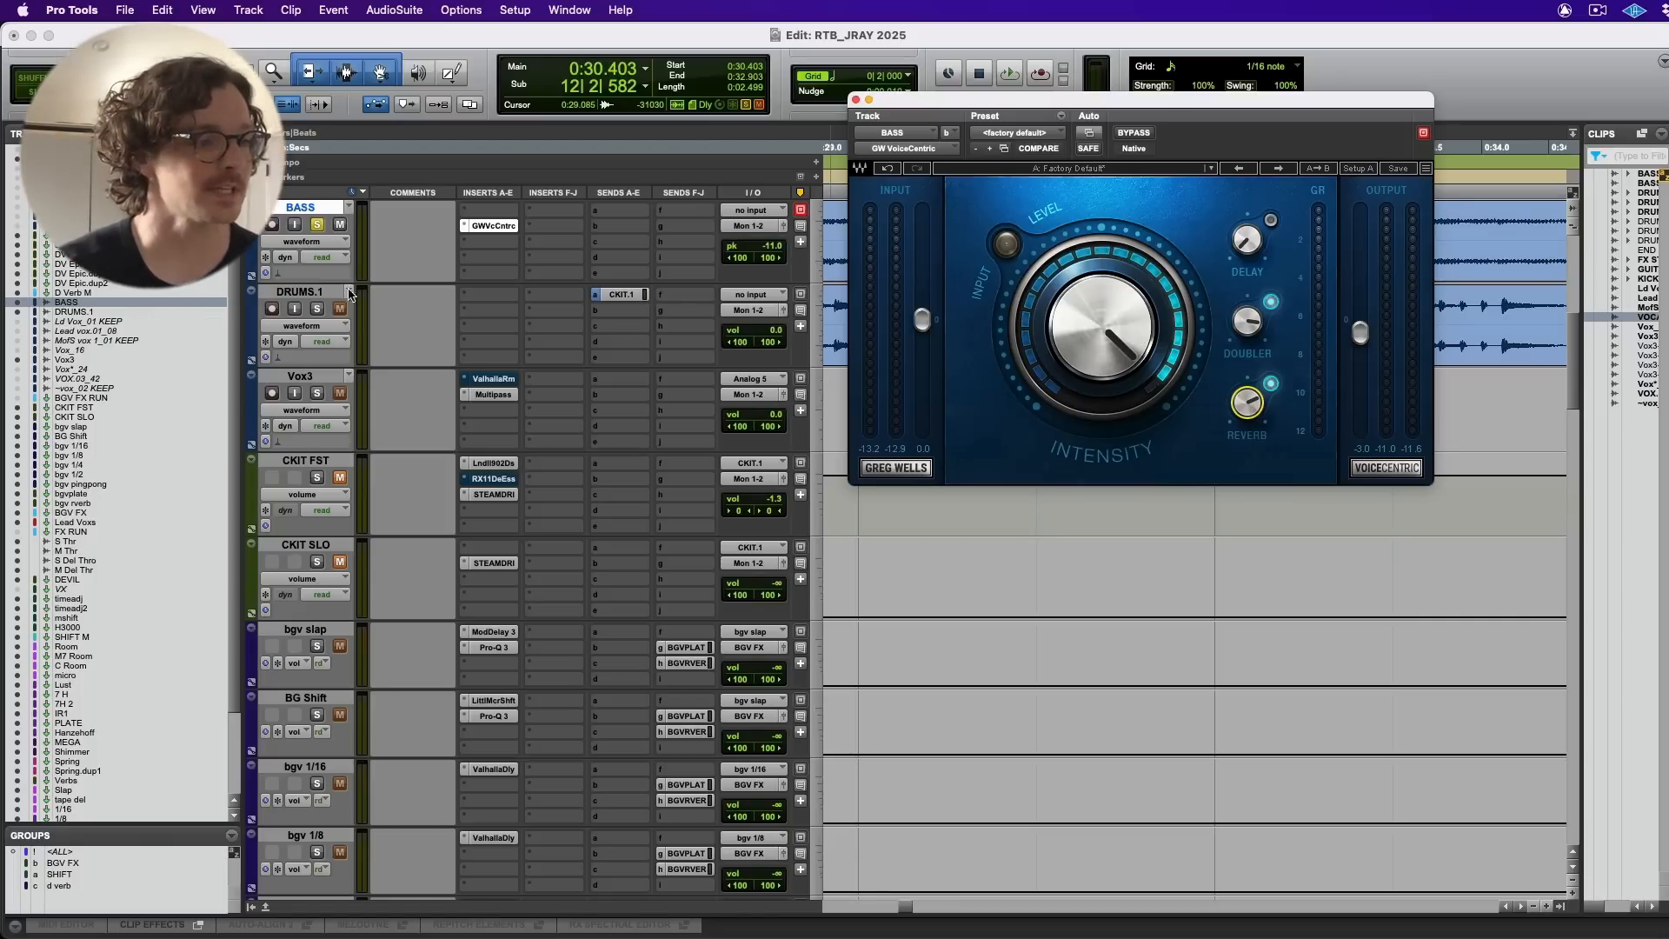
# - Solo DRUMS.1 alongside BASS and compare VoiceCentric bypassed and active during playback
pyautogui.click(318, 309)
pyautogui.press('space')
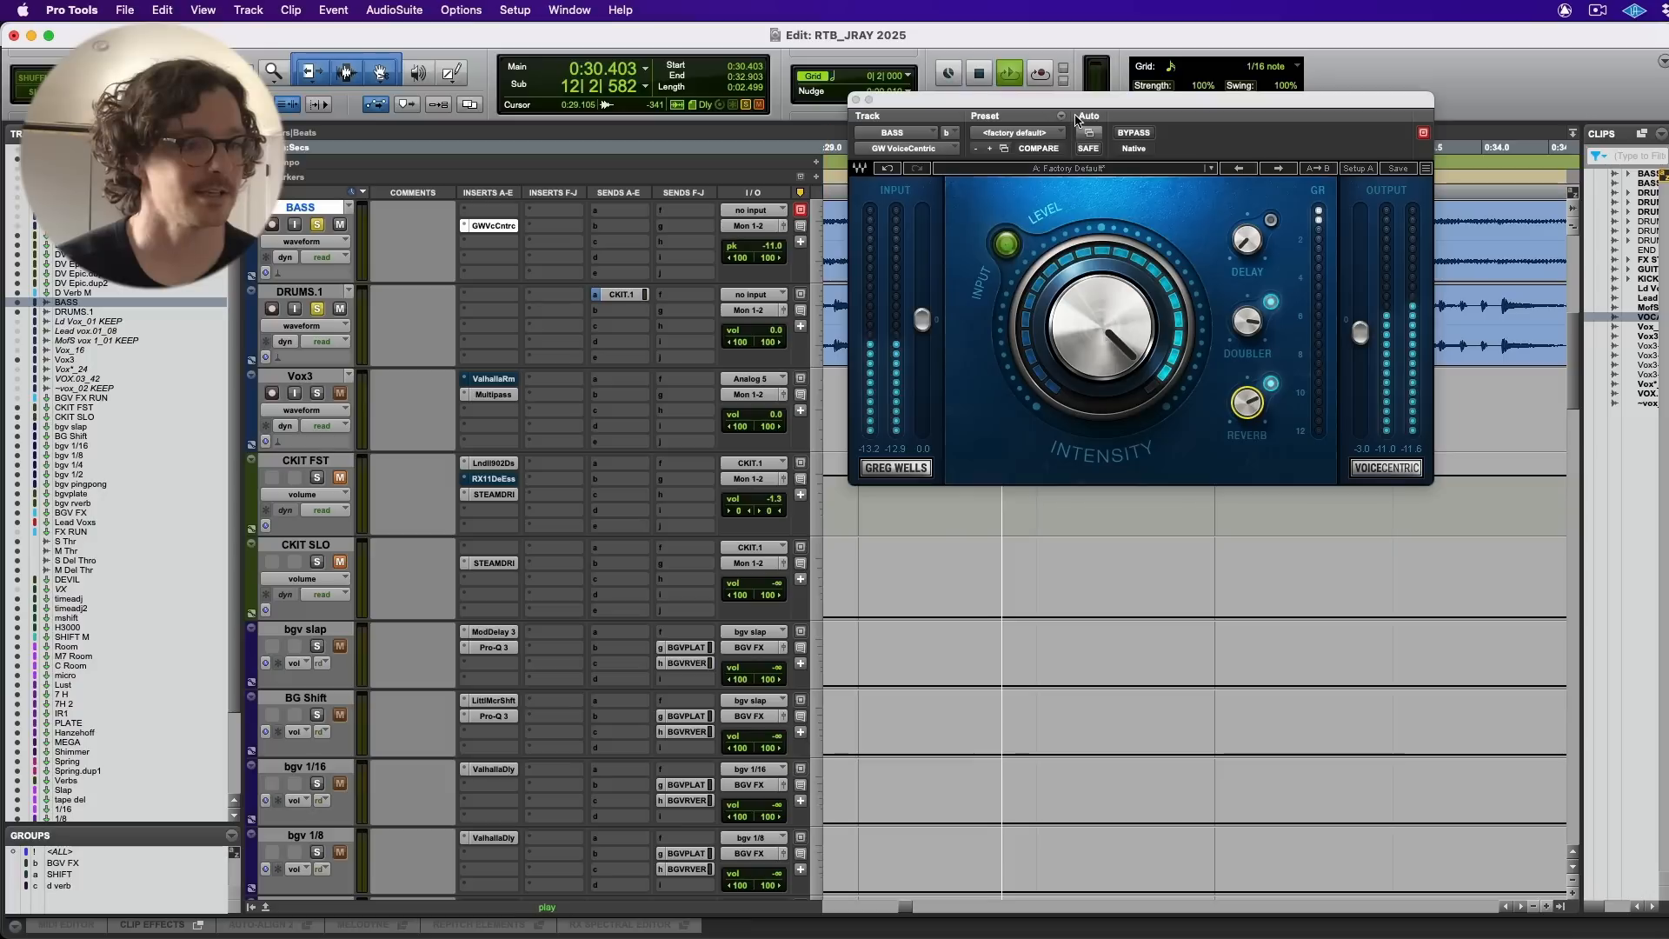
pyautogui.click(1134, 132)
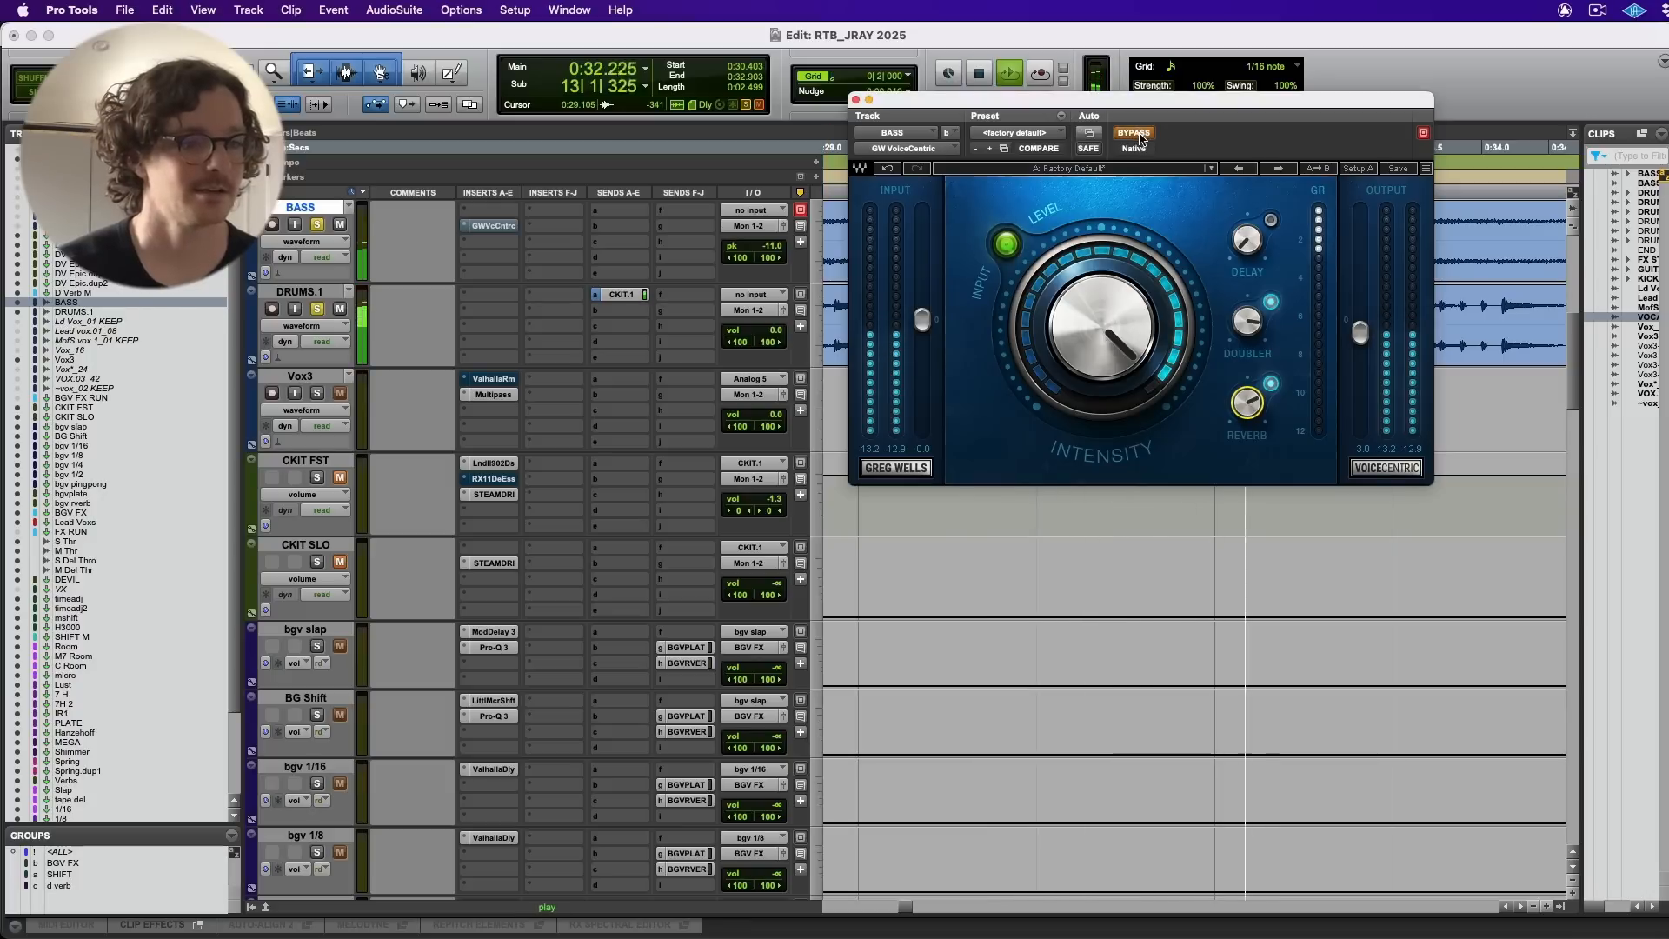
pyautogui.click(1139, 133)
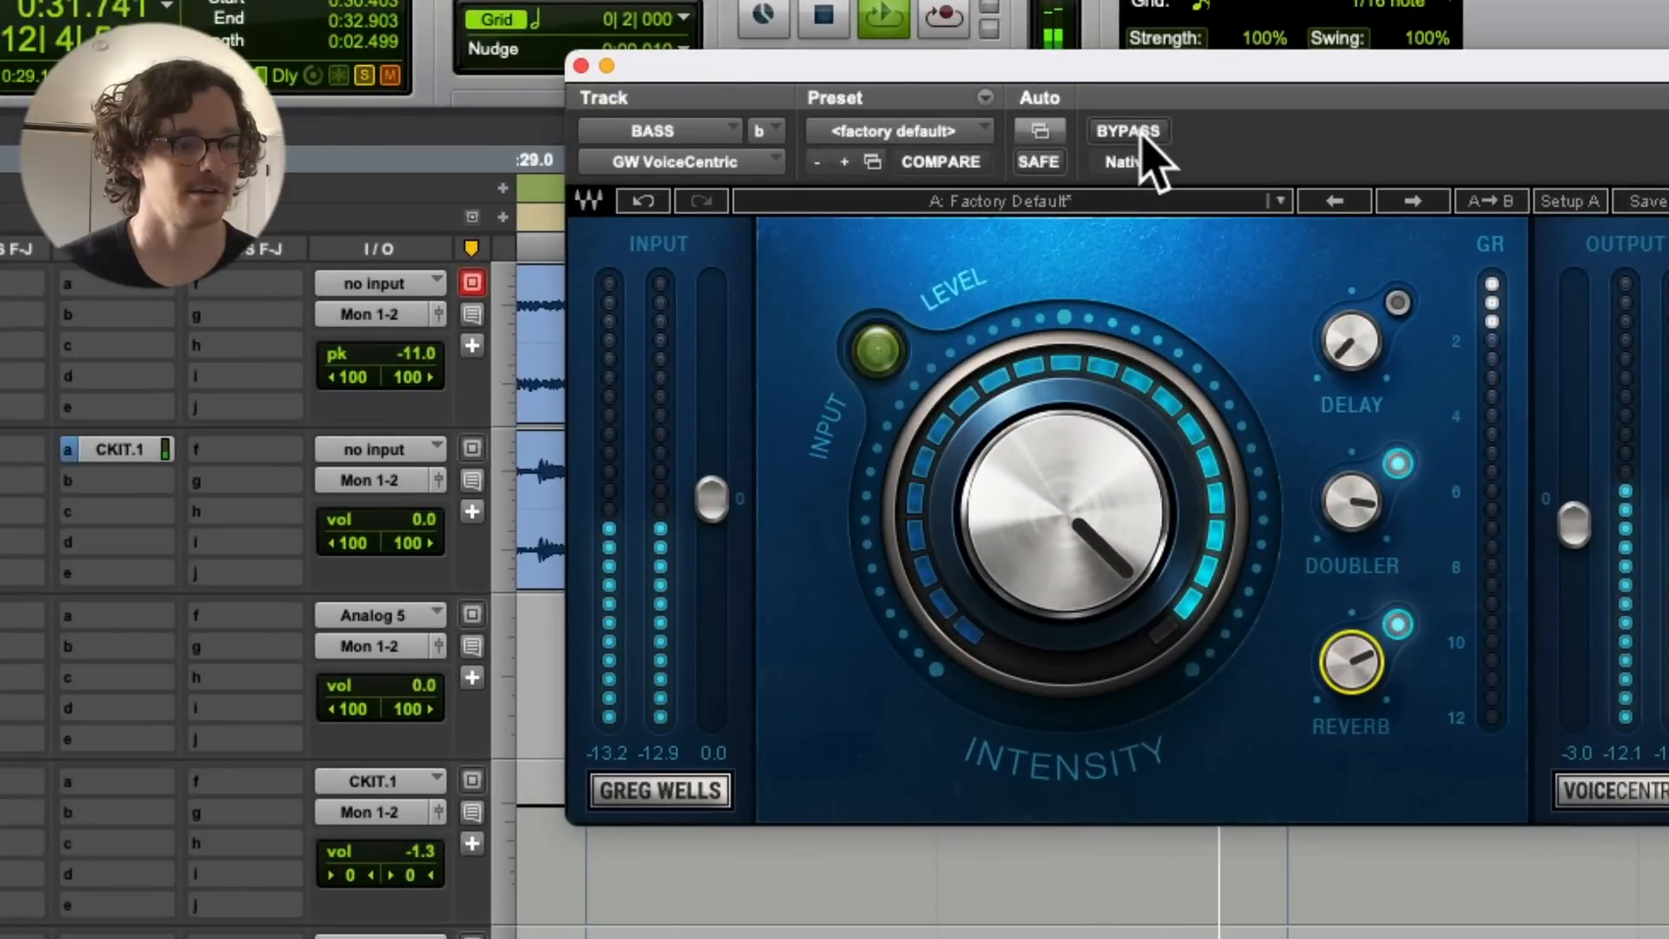
pyautogui.click(1141, 137)
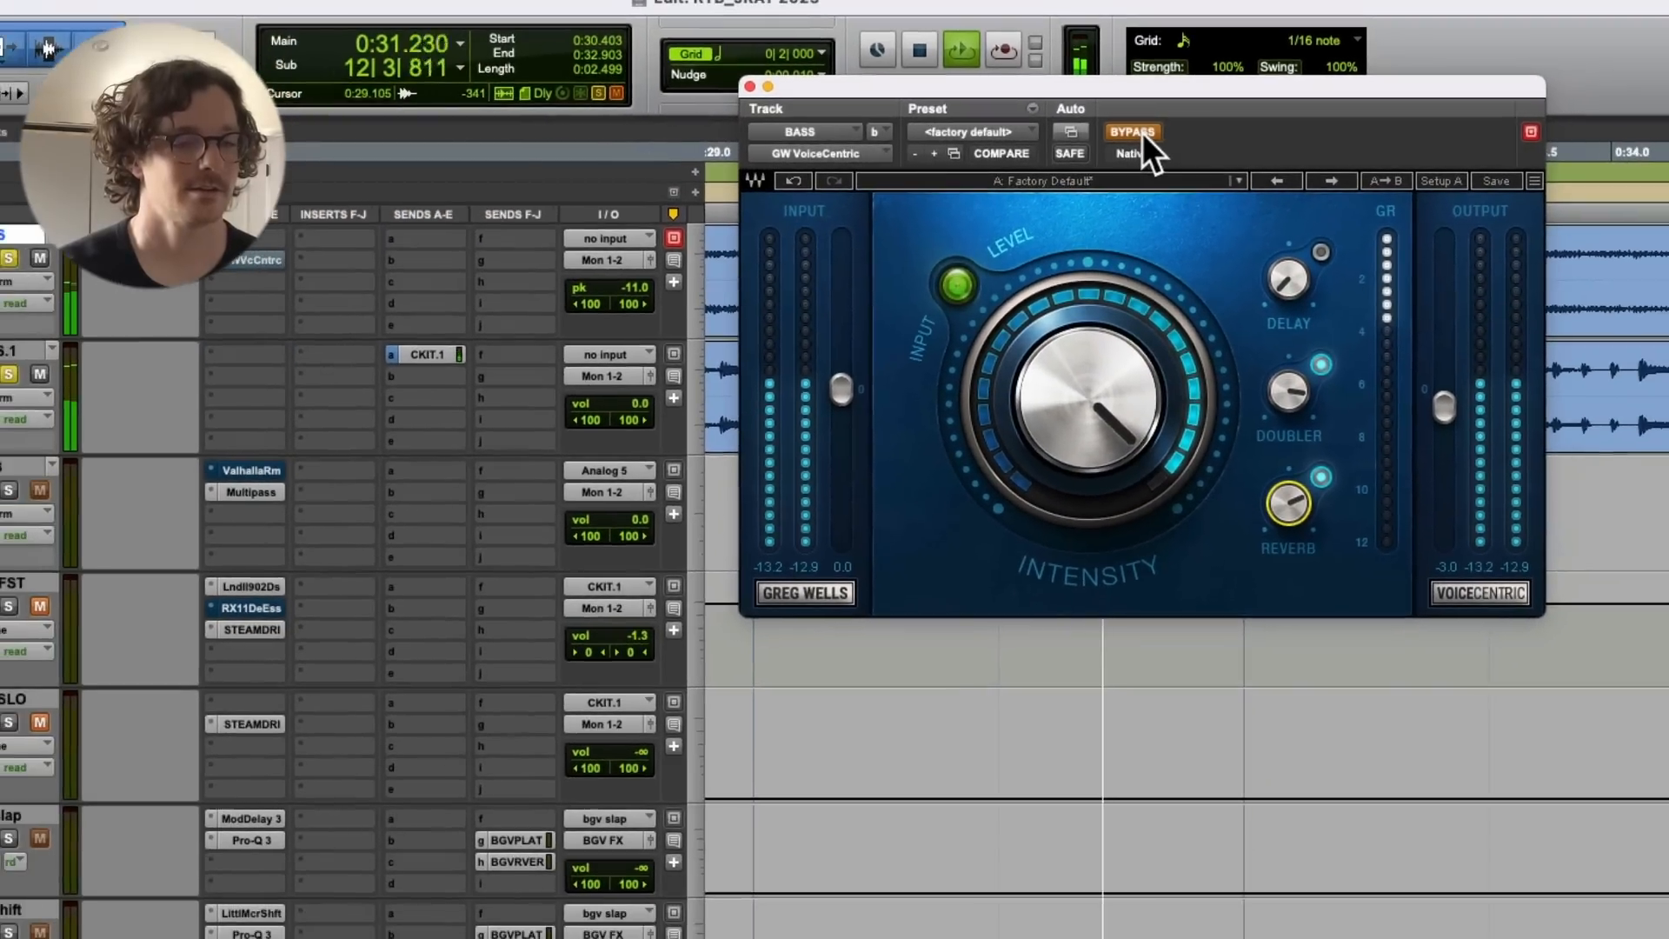
pyautogui.moveTo(1331, 466); pyautogui.dragTo(1330, 474)
pyautogui.click(1131, 132)
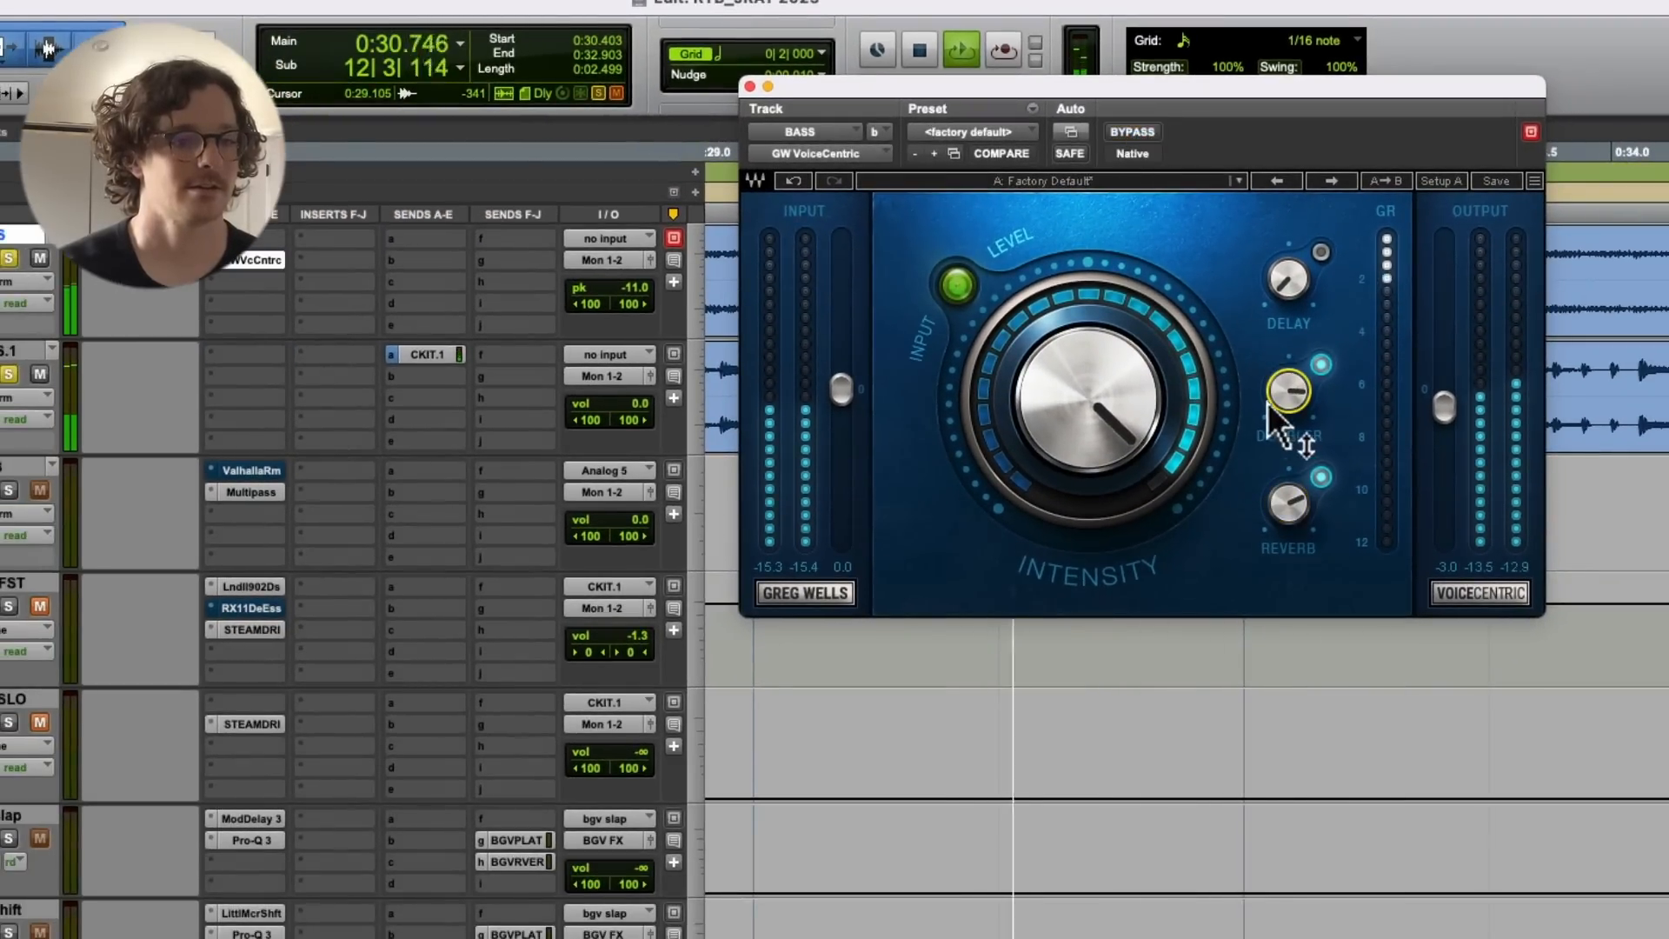
# - Lower VoiceCentric's Doubler and set its Reverb to -9.1 during bass and drums playback, checking the result against bypass
pyautogui.moveTo(1270, 405); pyautogui.dragTo(1279, 421)
pyautogui.click(1285, 503)
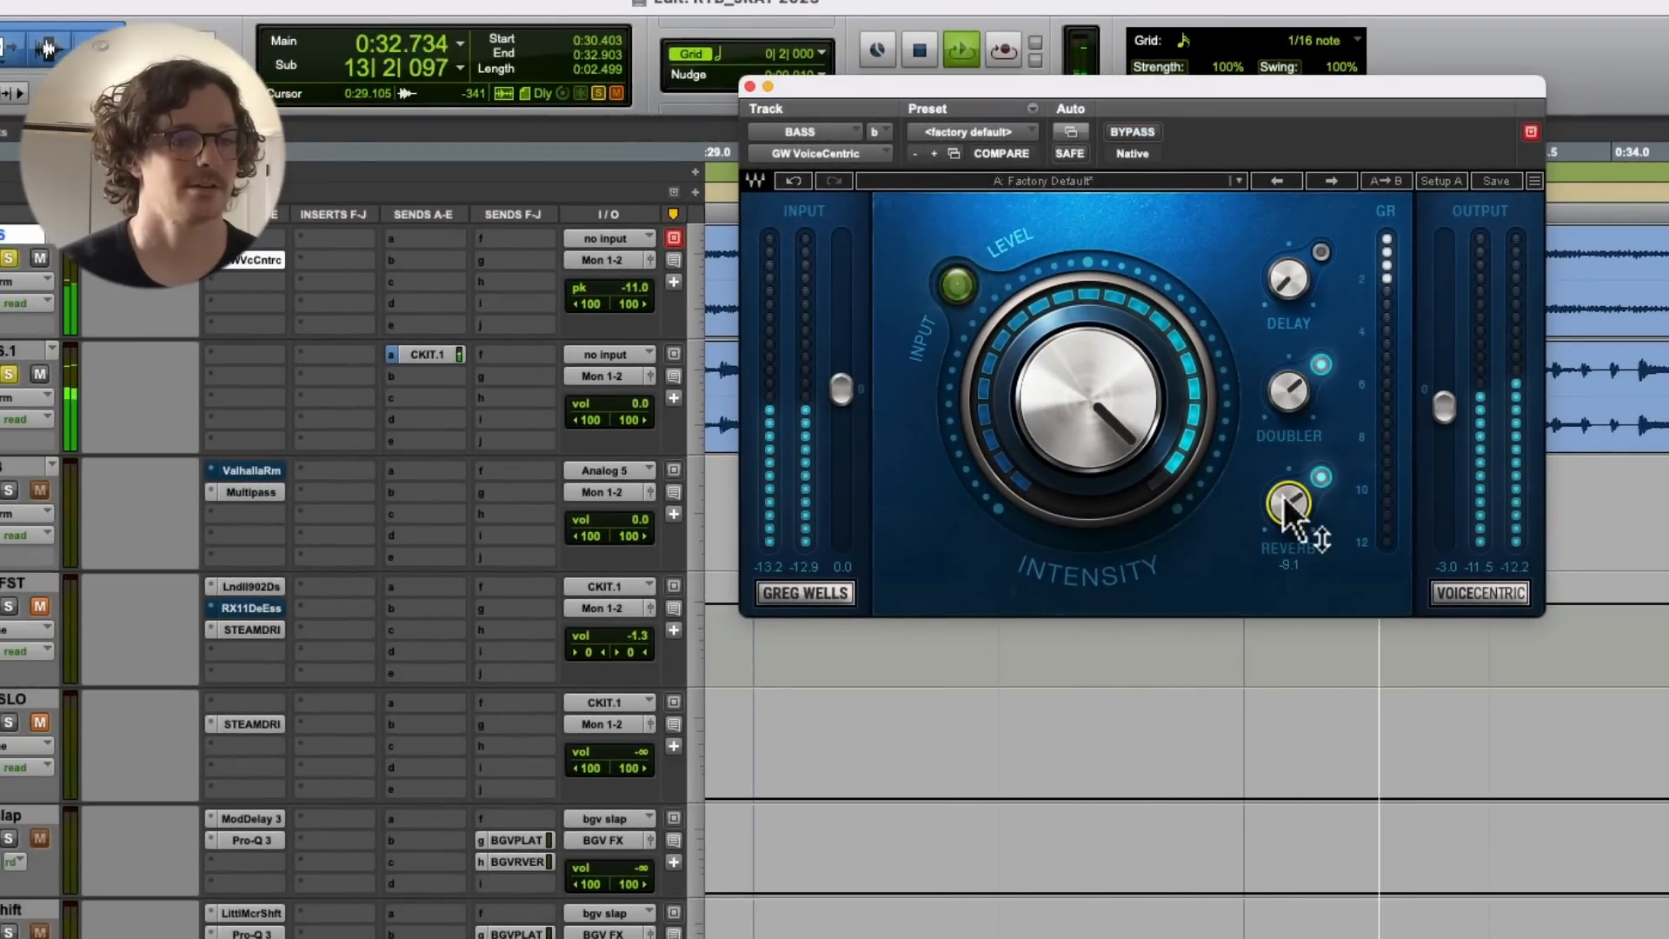
pyautogui.click(1130, 132)
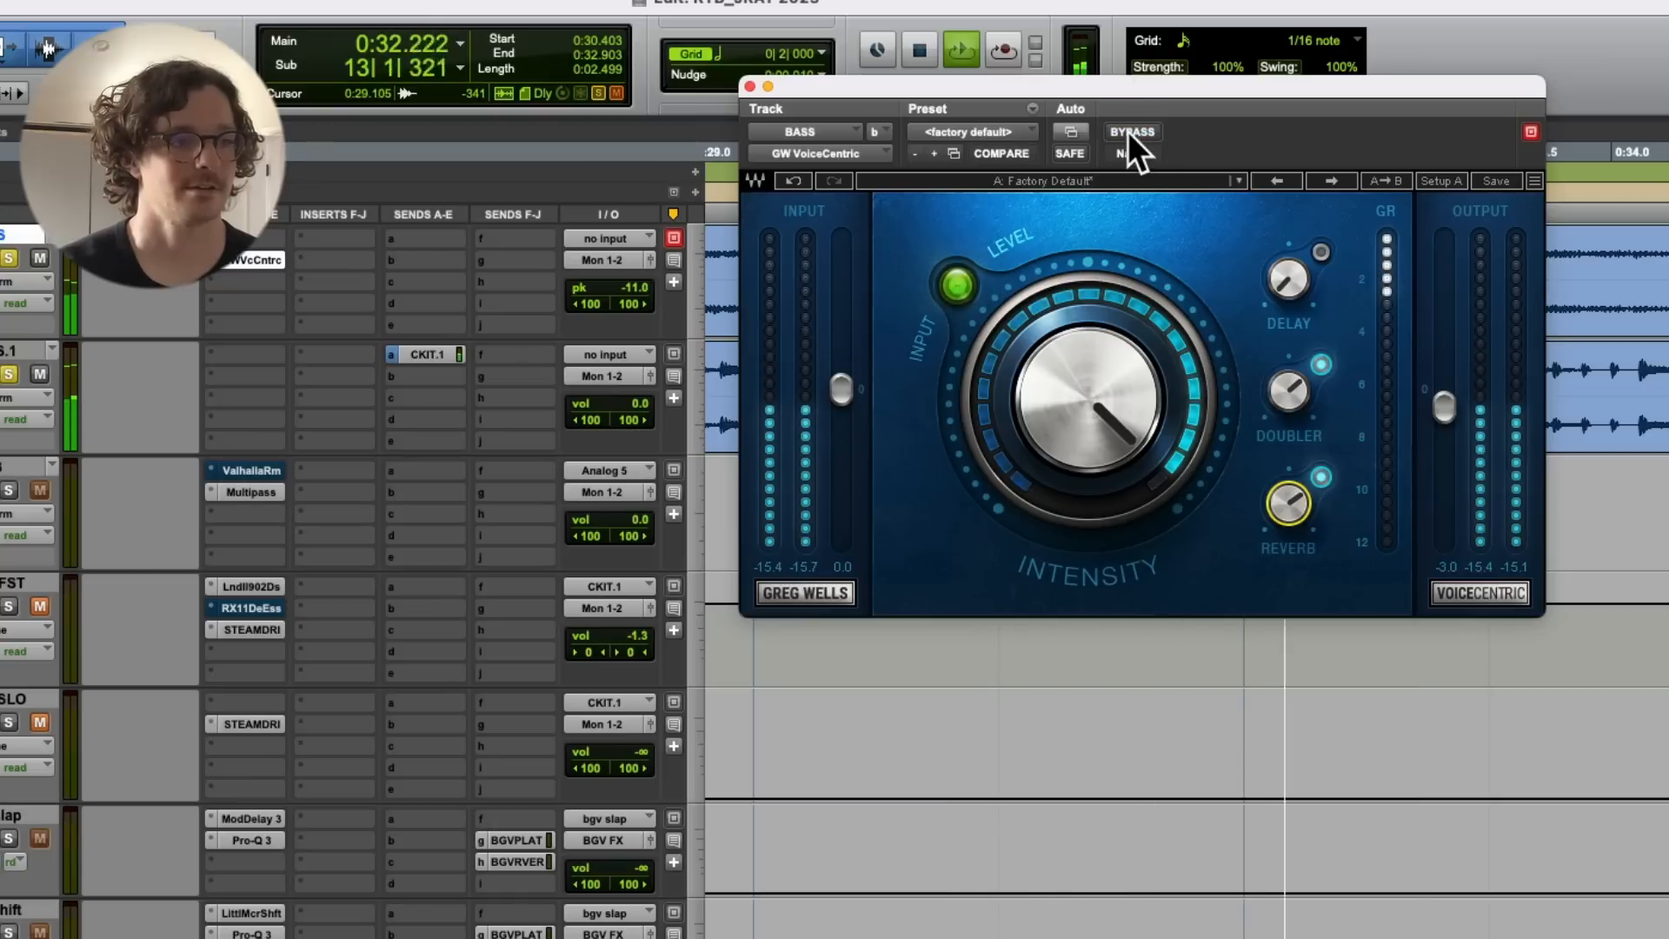
pyautogui.press('space')
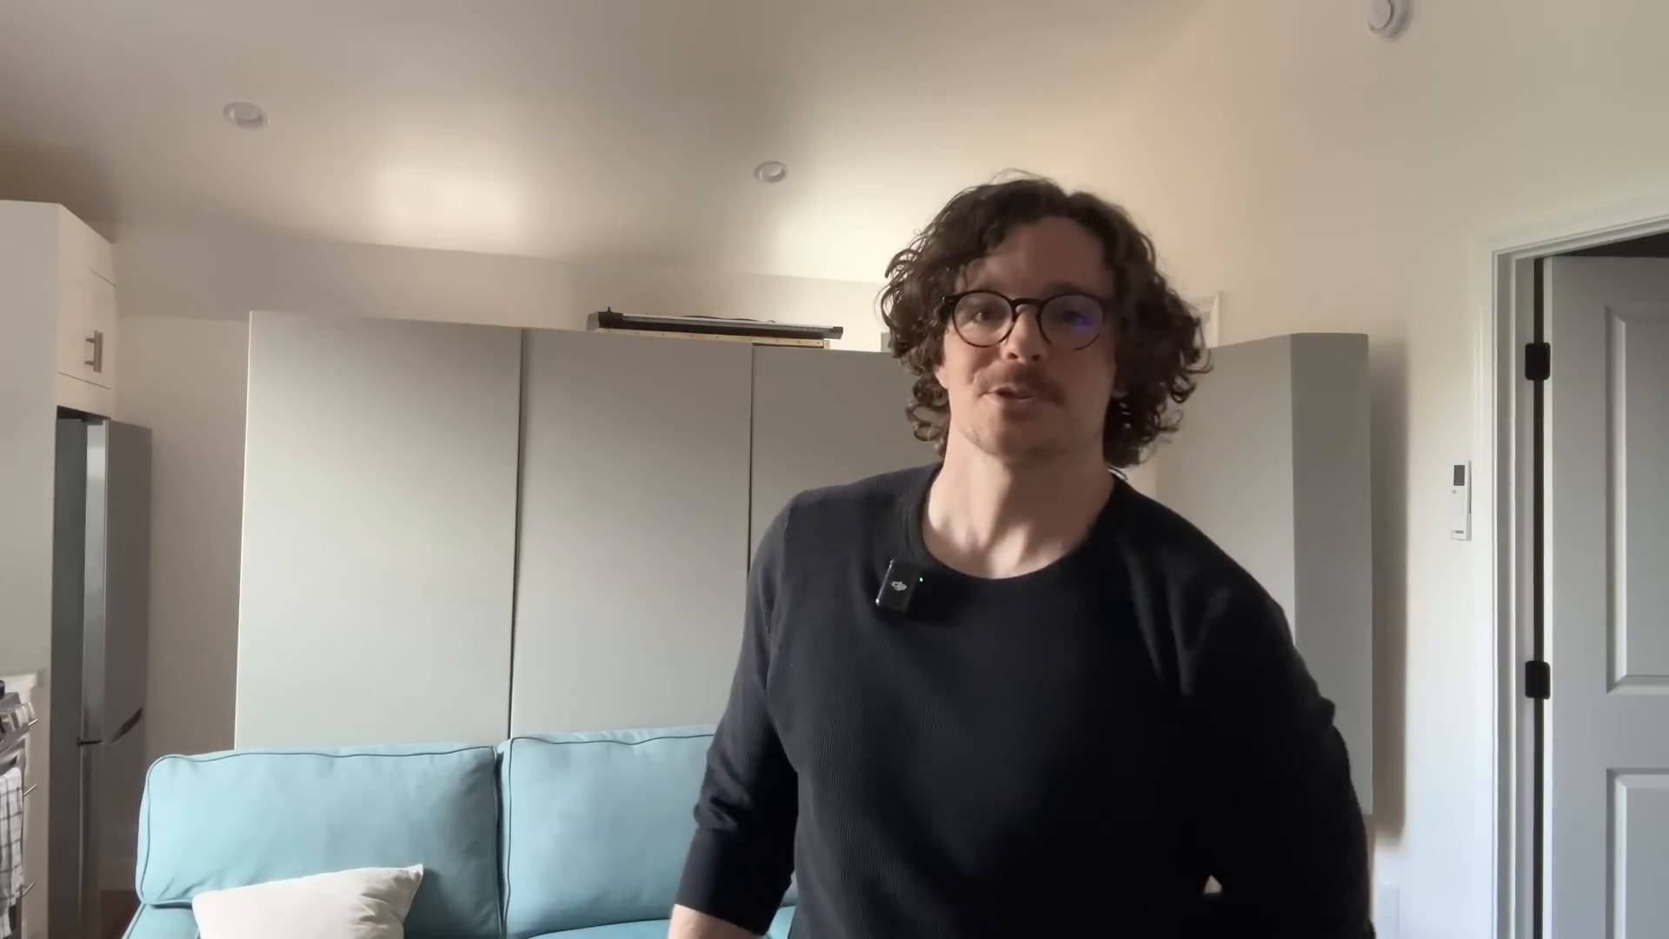